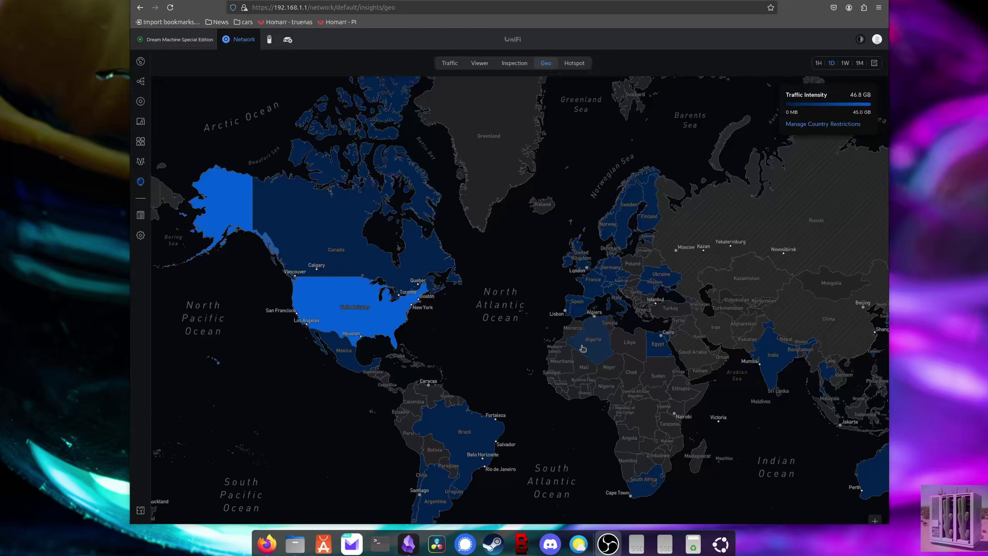
Draft a virtual network named "my second kids network" with automatic advanced settings, and discard it
left_click(144, 236)
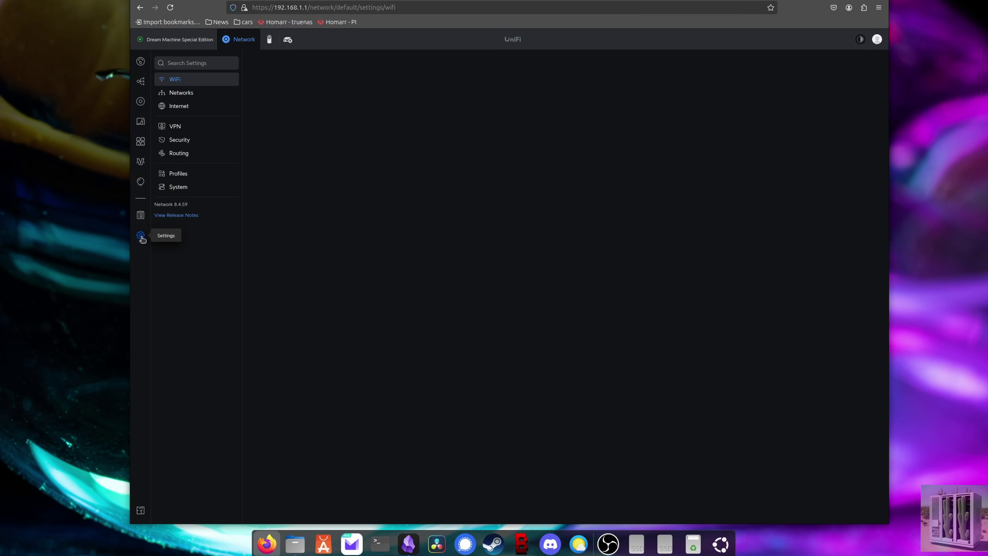
left_click(192, 95)
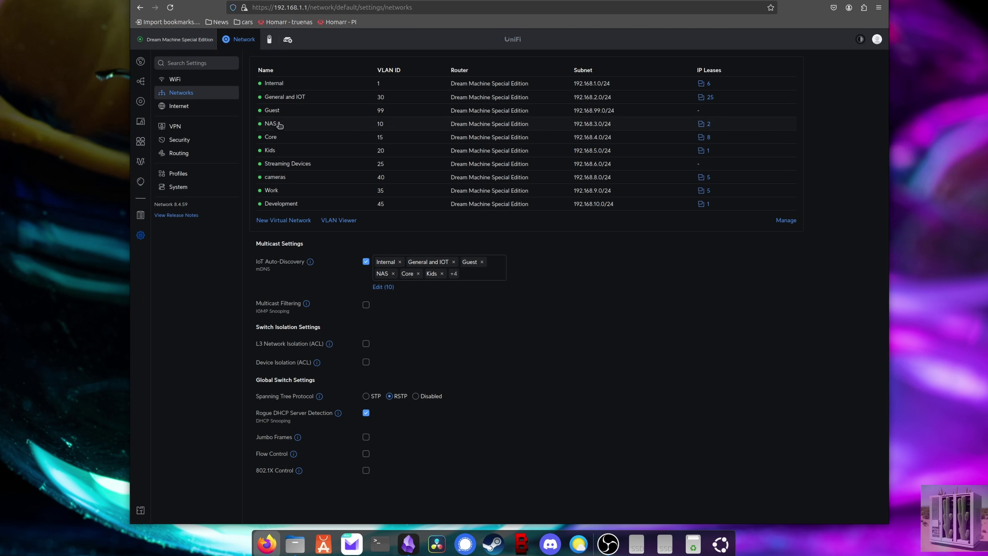
left_click(293, 222)
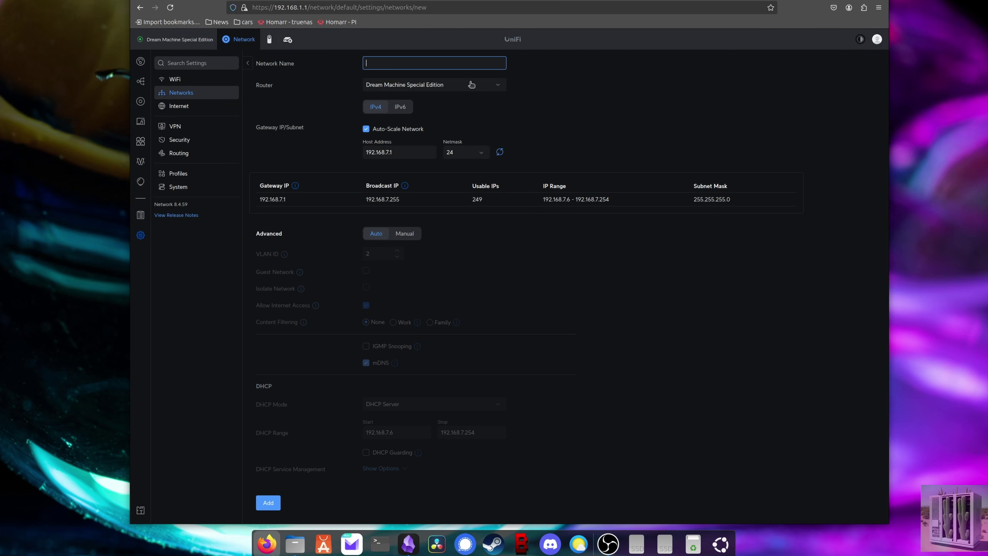
type("my second kids network")
left_click(417, 234)
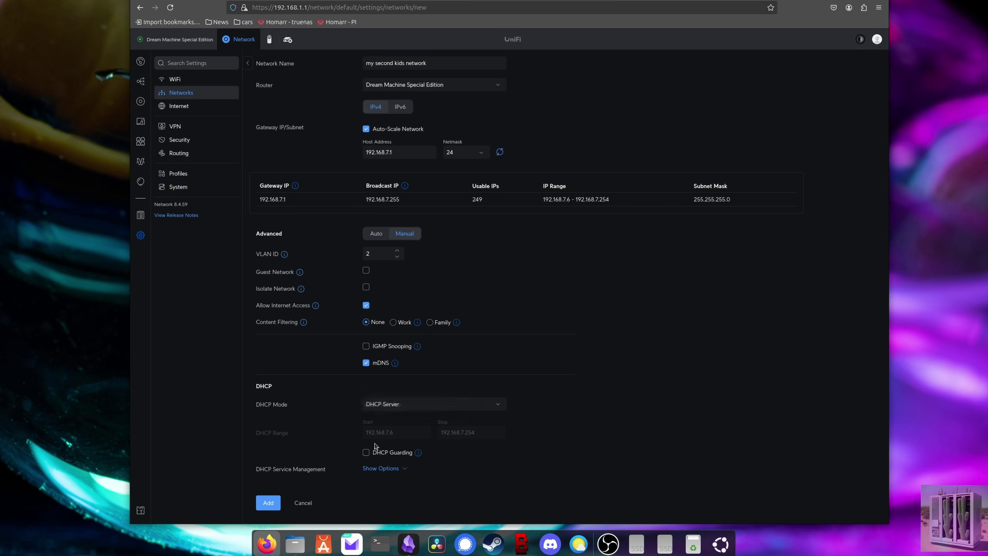
left_click(376, 233)
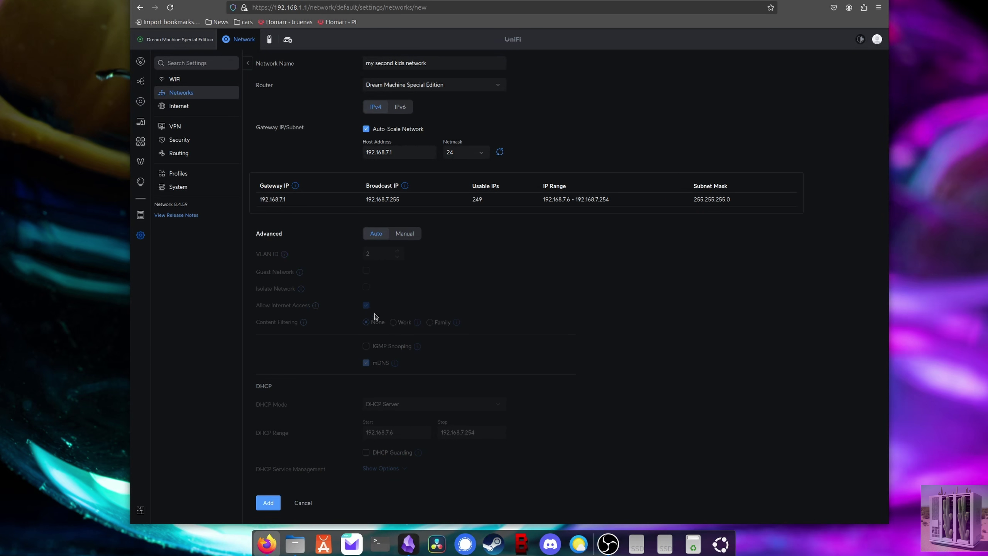
left_click(308, 507)
Create a new virtual network named "kids network 2"
left_click(187, 85)
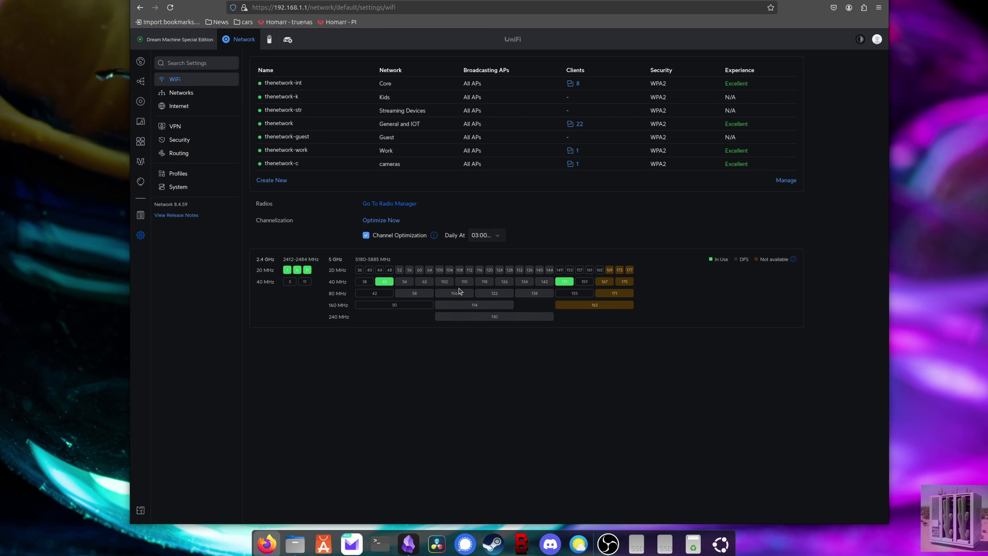
left_click(279, 181)
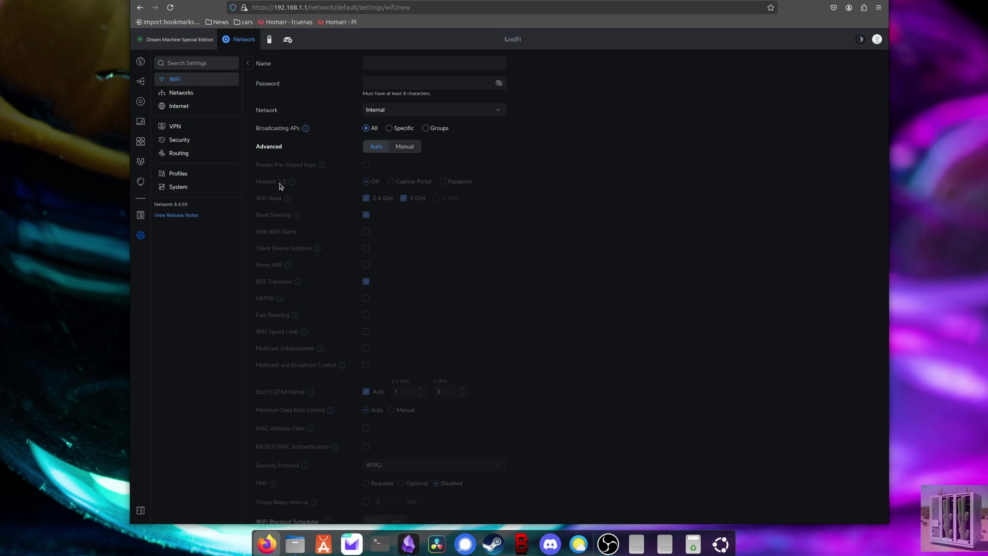
left_click(180, 94)
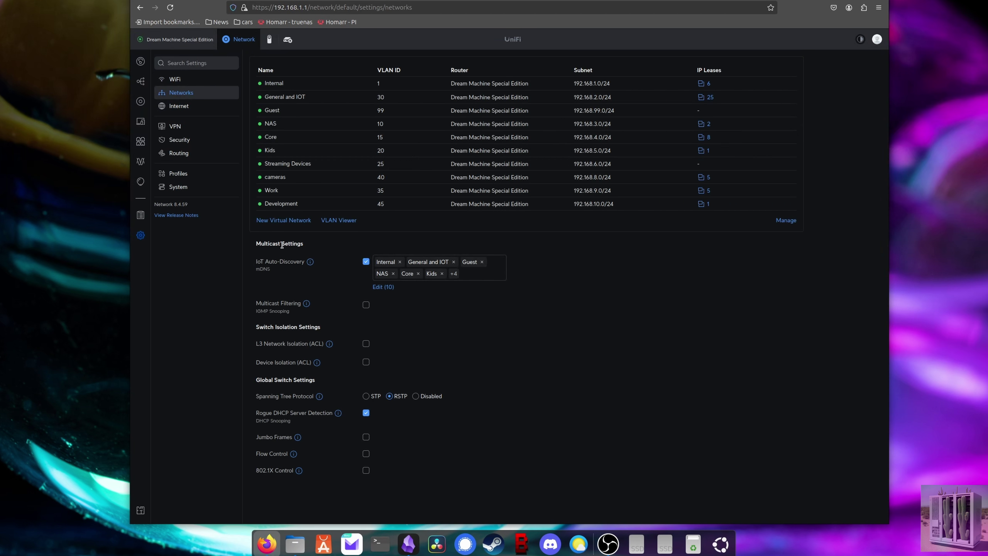
left_click(287, 221)
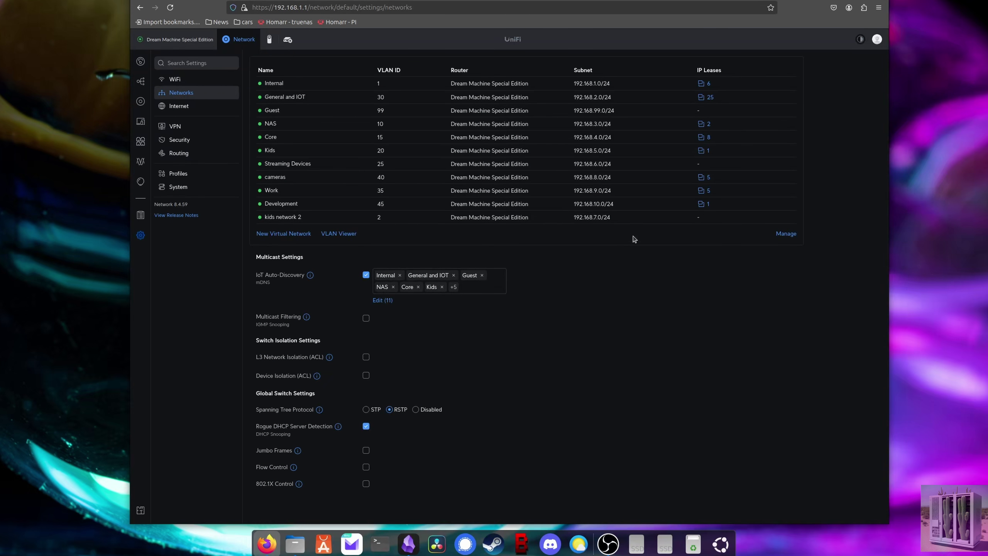
Start a new WiFi network named "kids wireless net" and enter its WiFi password
left_click(183, 79)
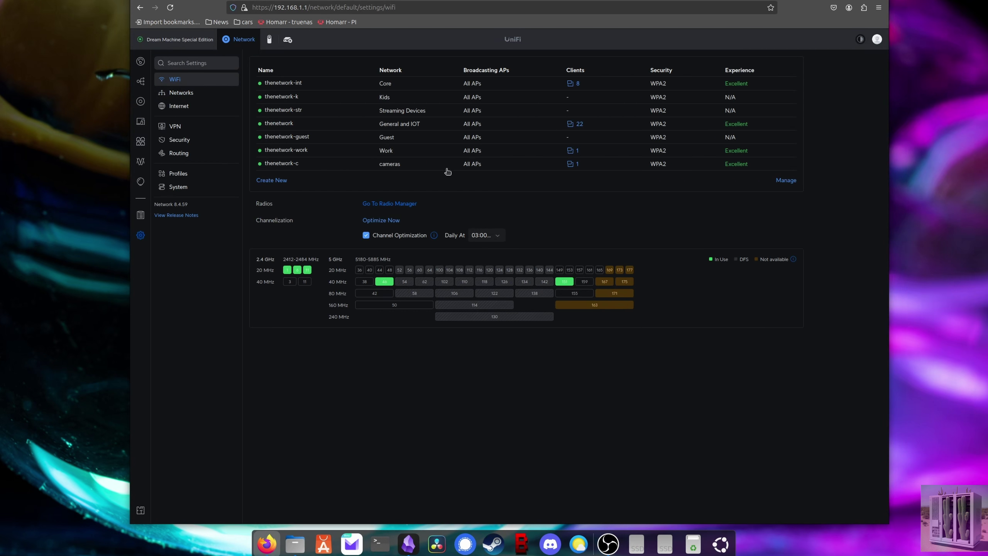
left_click(277, 183)
left_click(401, 63)
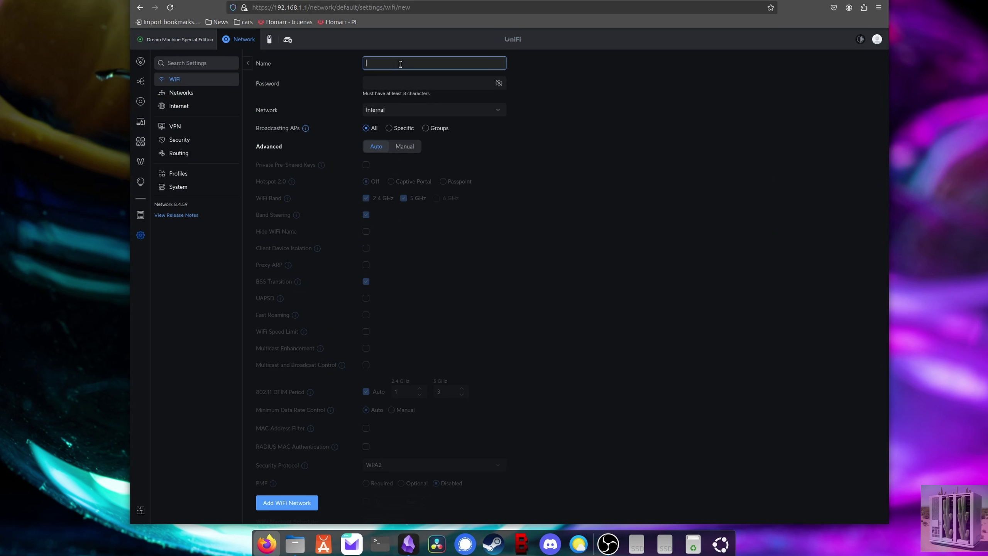
type("kids wireless net")
left_click(414, 82)
type("••••••")
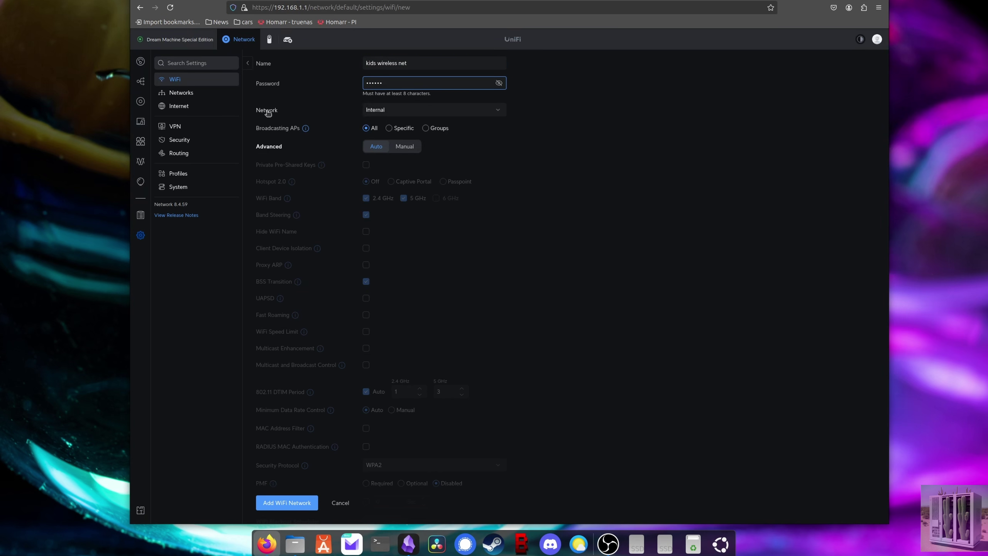
Assign the WiFi draft to kids network 2, extend its password to the required length, and discard the draft
left_click(377, 110)
scroll(373, 140, "down", 3)
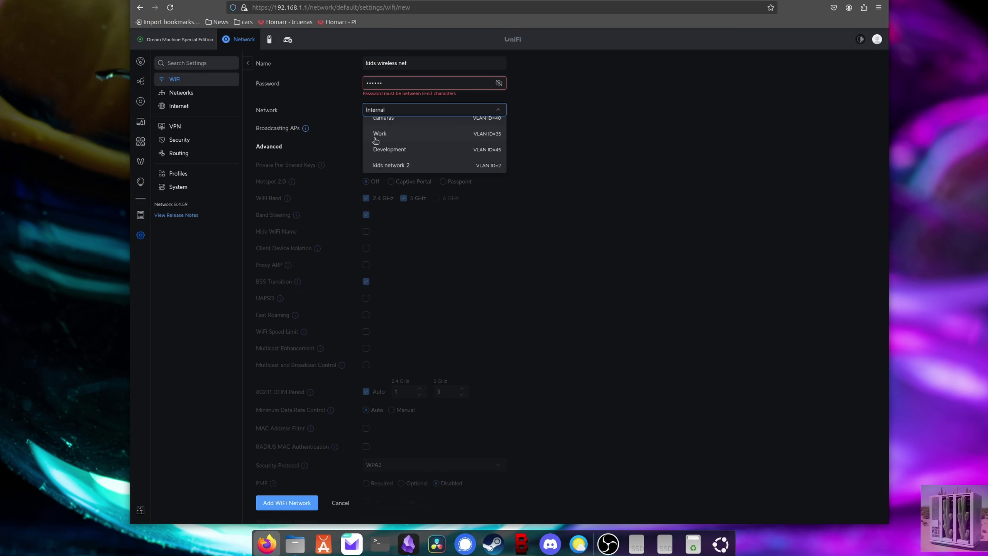
left_click(428, 115)
key("shift+Tab")
type("•••")
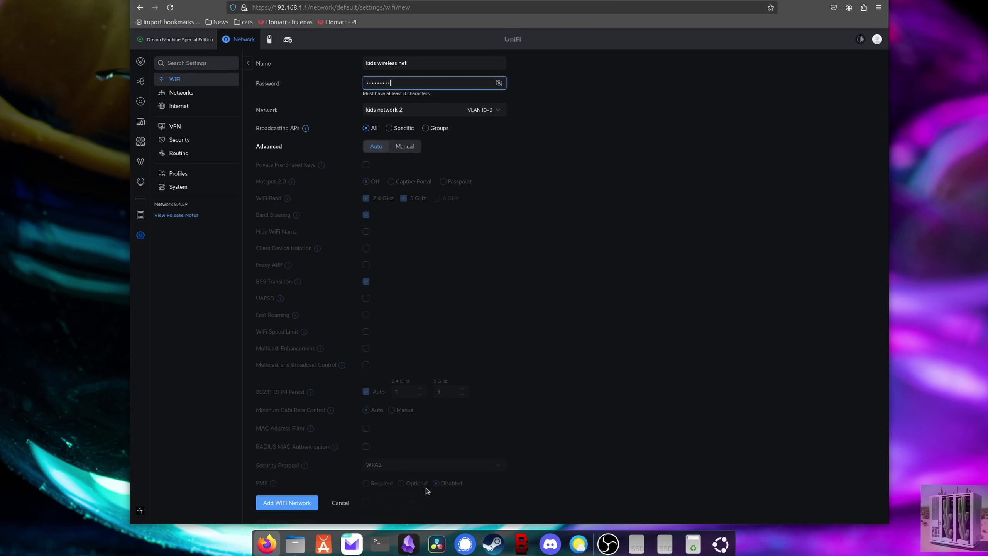
left_click(340, 502)
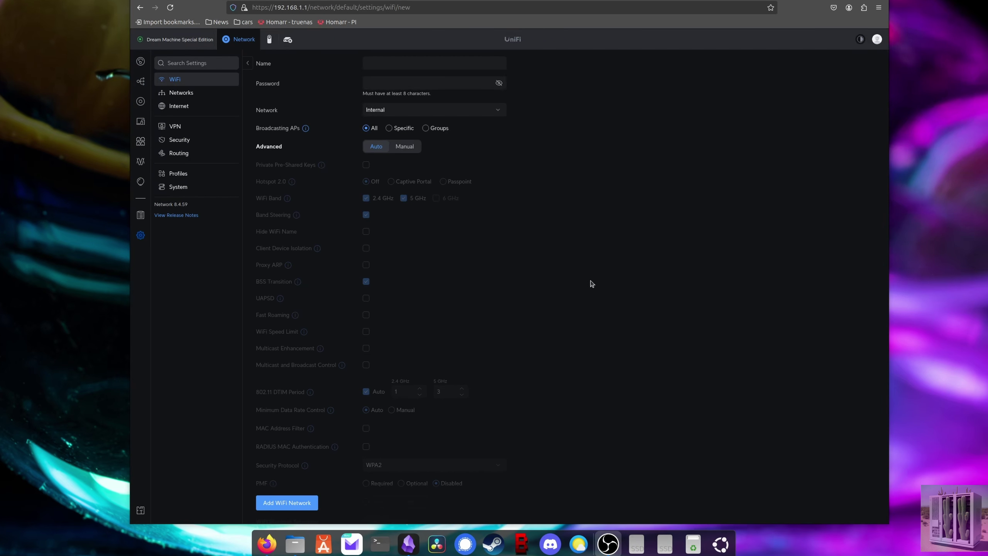
Switch the advanced settings of the thenetwork-k WiFi to manual and turn on its WiFi Blackout Scheduler
left_click(200, 82)
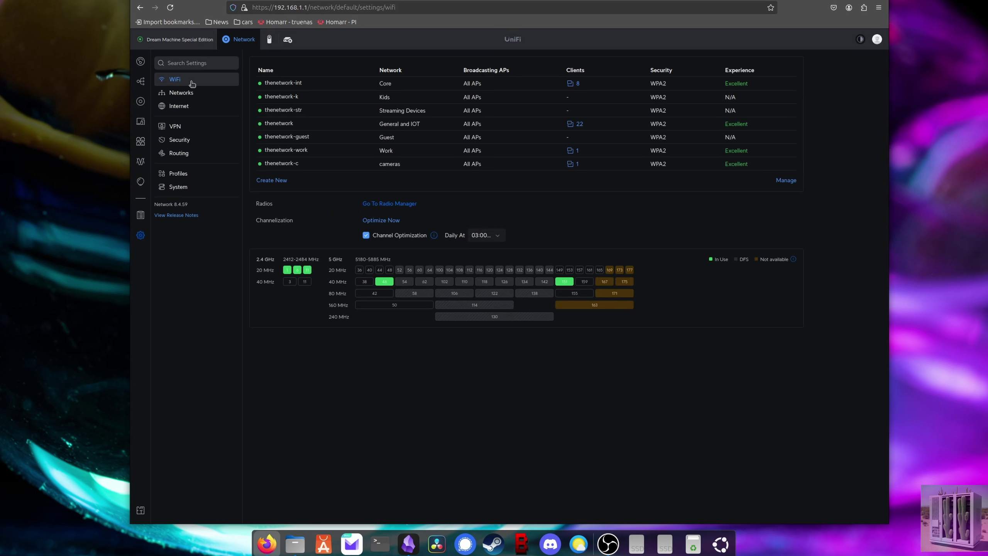
left_click(314, 100)
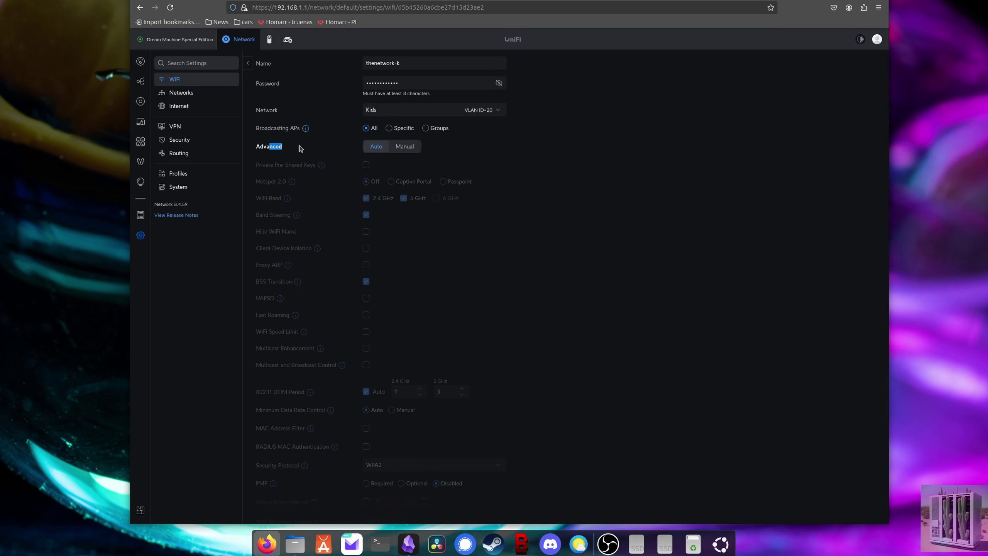
left_click(410, 151)
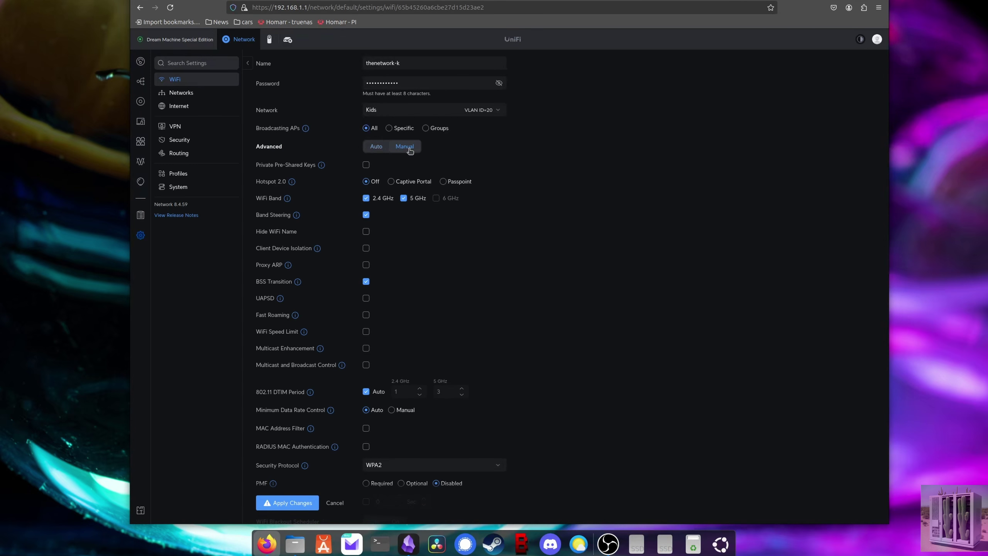
scroll(540, 346, "down", 2)
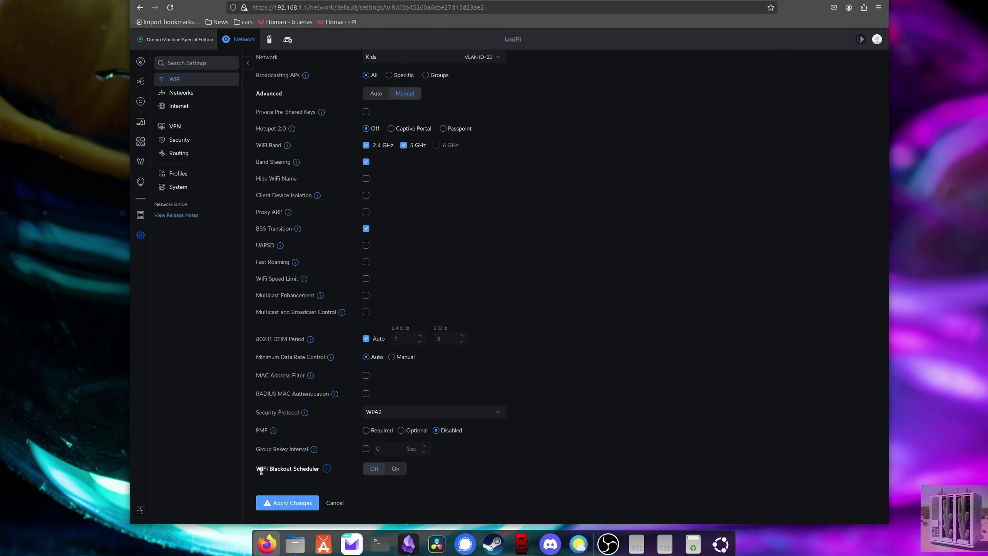
left_click_drag(262, 467, 302, 469)
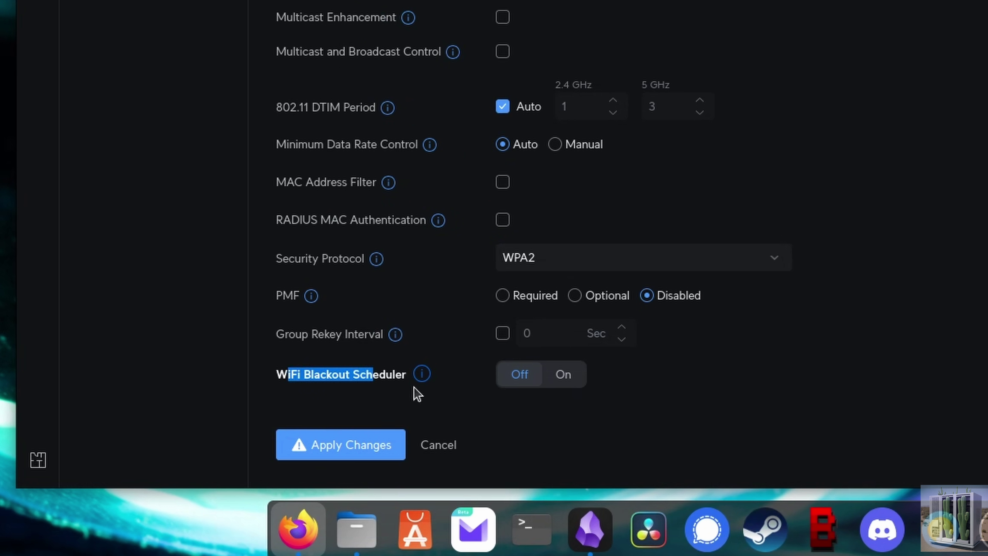
left_click(418, 375)
mouse_move(412, 373)
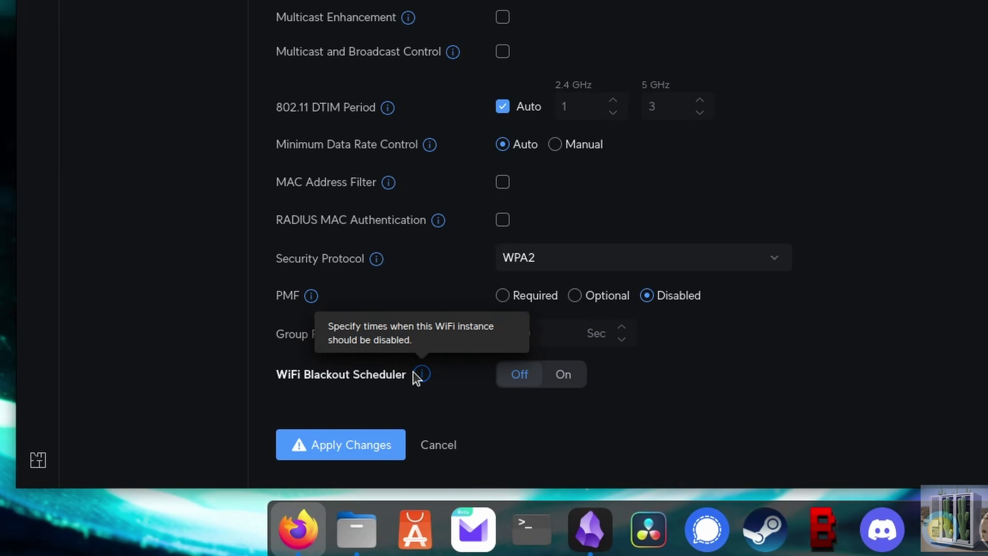
left_click(562, 375)
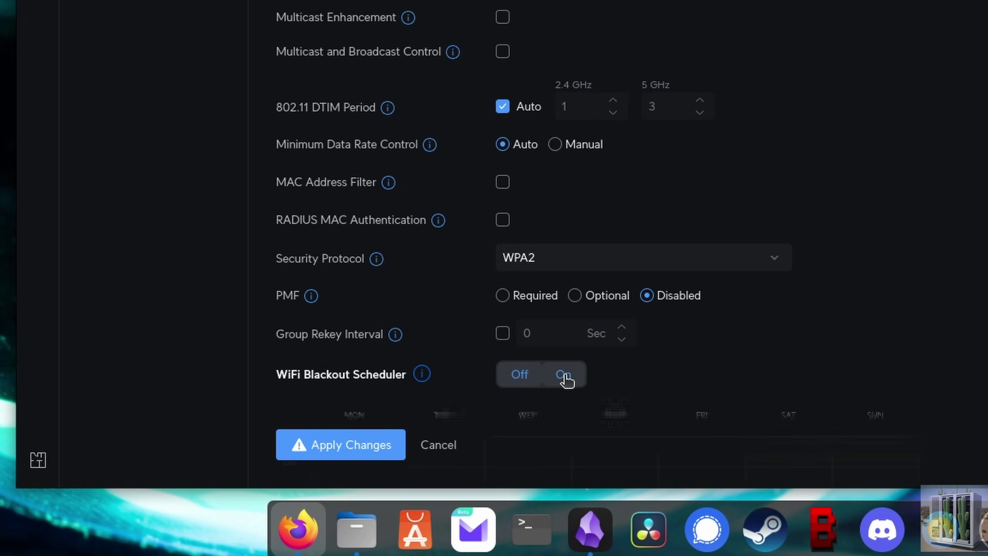
Schedule a WiFi pause from Monday 5:00pm to Friday 12:30am, and discard the changes to thenetwork-k
scroll(660, 408, "down", 10)
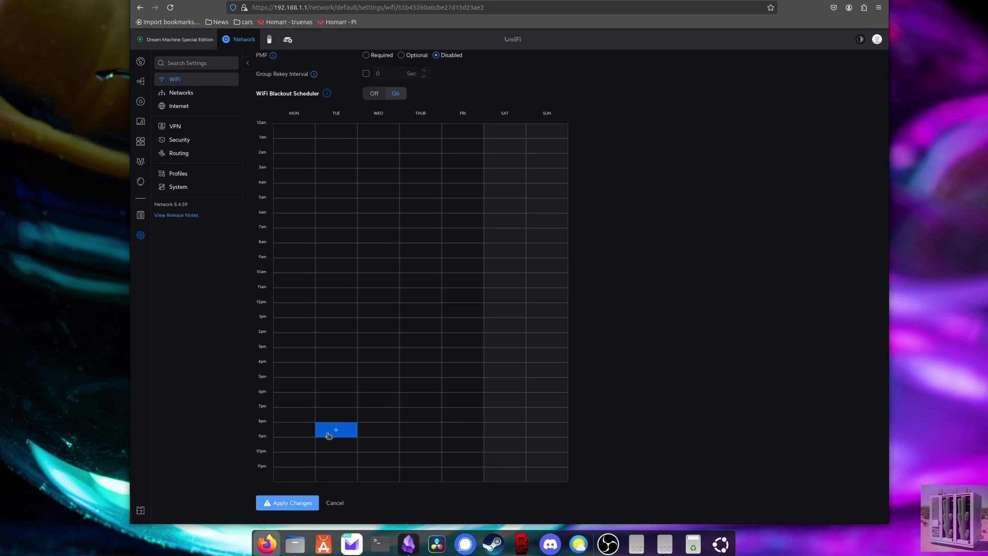
left_click(295, 389)
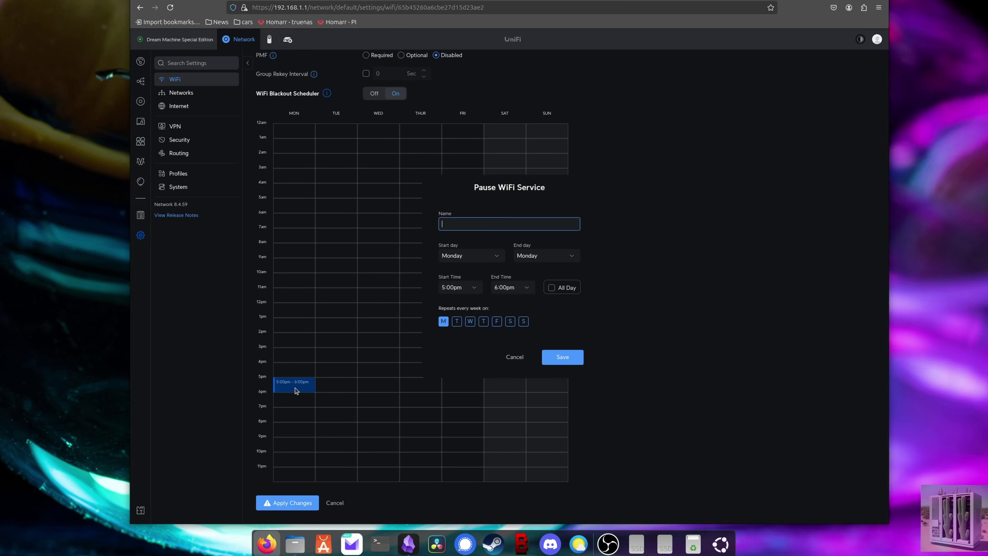
left_click(526, 292)
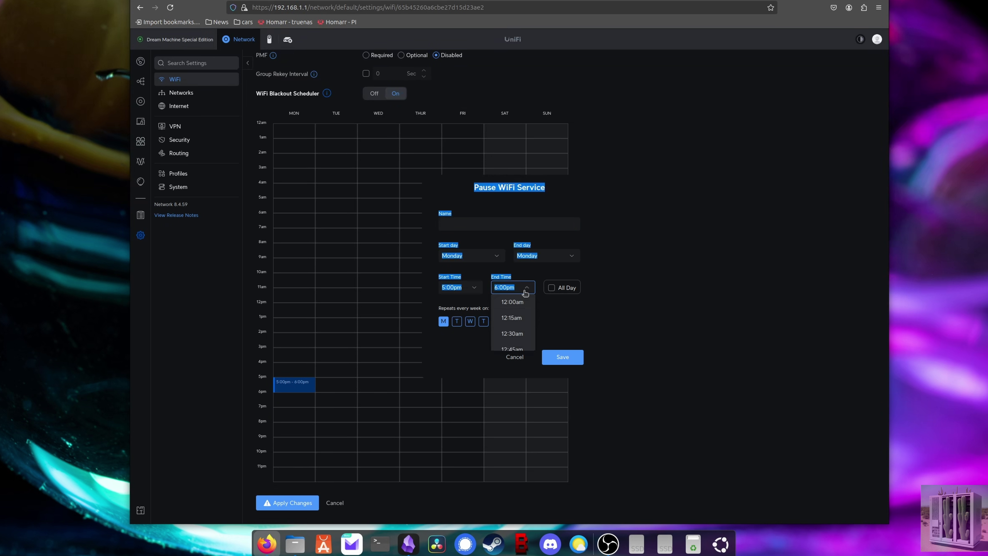
left_click(512, 334)
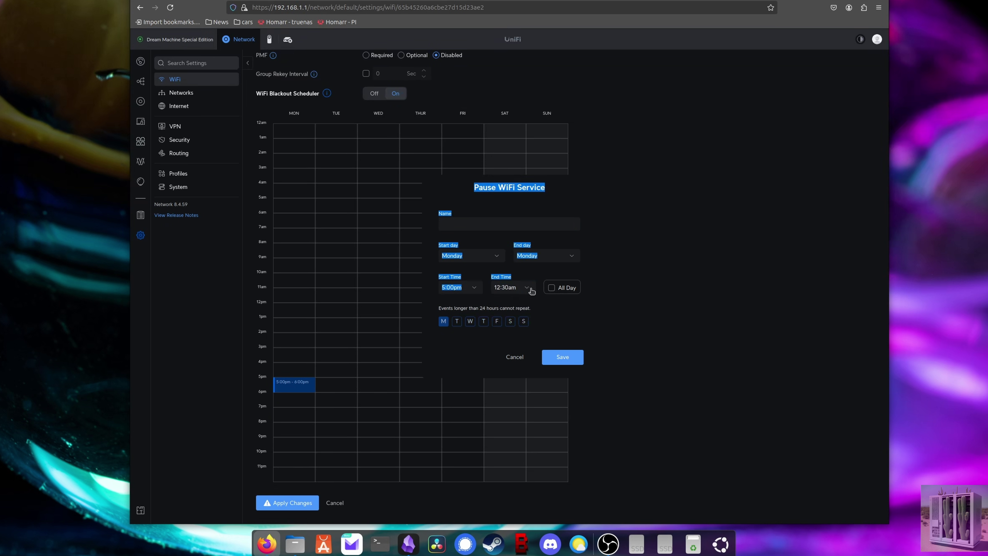
left_click(544, 258)
left_click(531, 308)
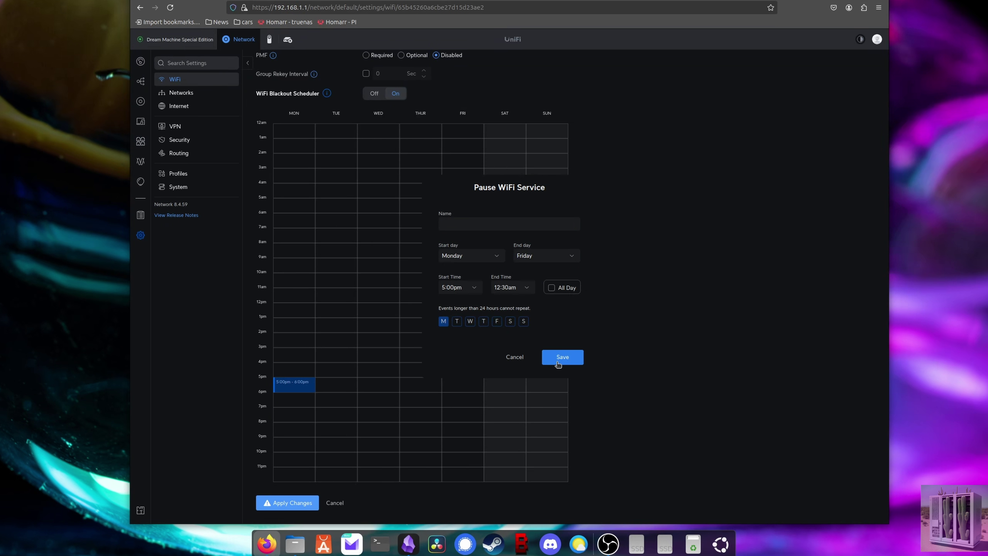
left_click(556, 359)
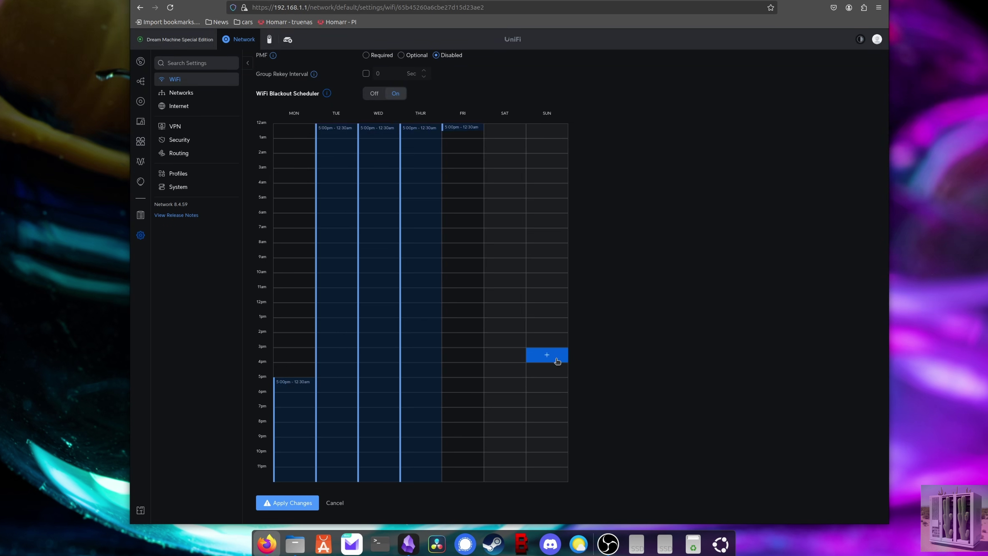
scroll(608, 385, "up", 10)
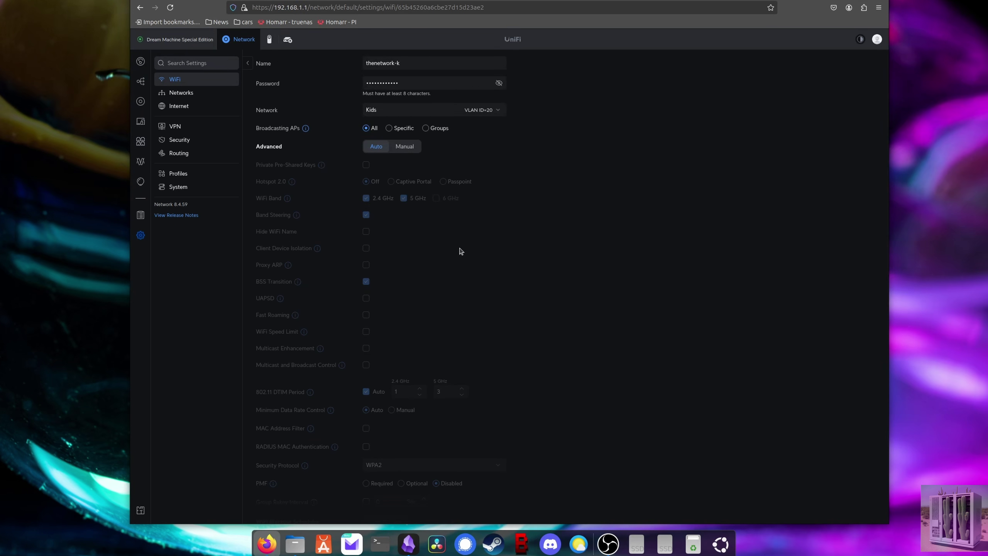
left_click_drag(407, 63, 367, 66)
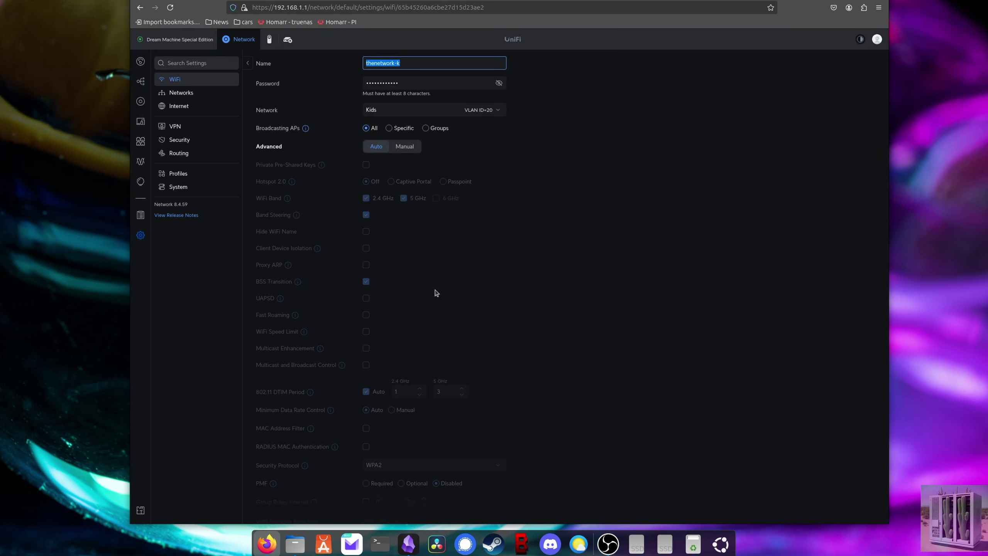
left_click(642, 256)
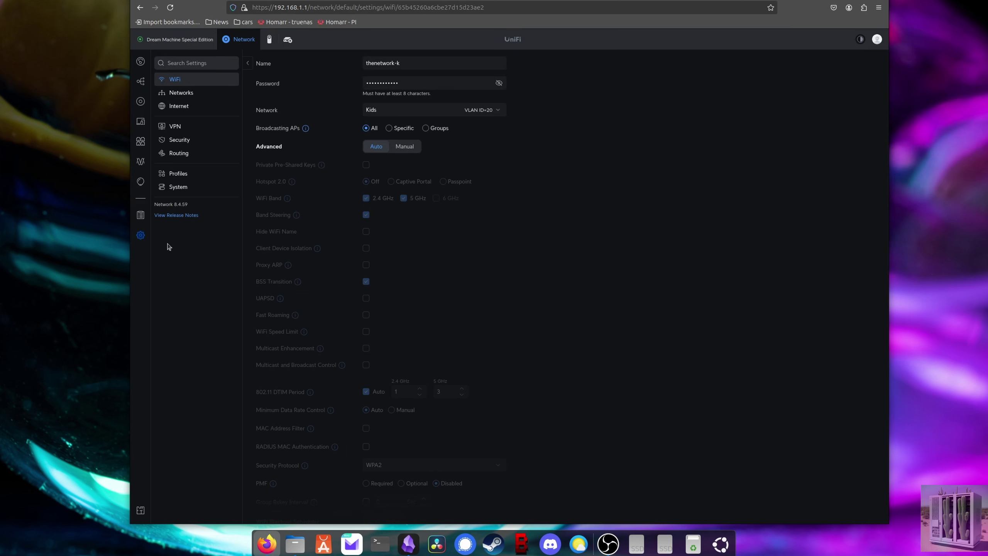
Start a new simple traffic rule in the security settings and name it "Block night access", with the action kept at Block
left_click(141, 236)
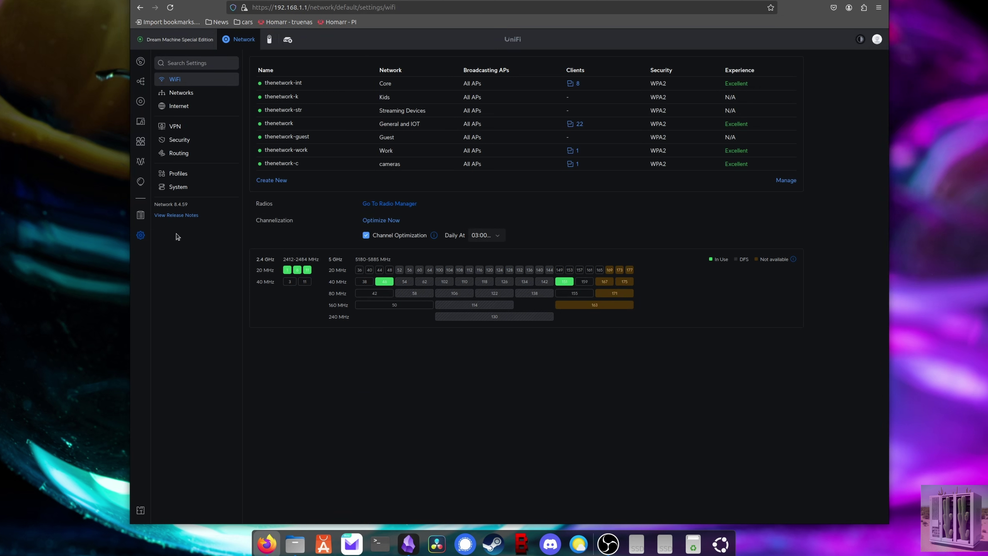
left_click(182, 141)
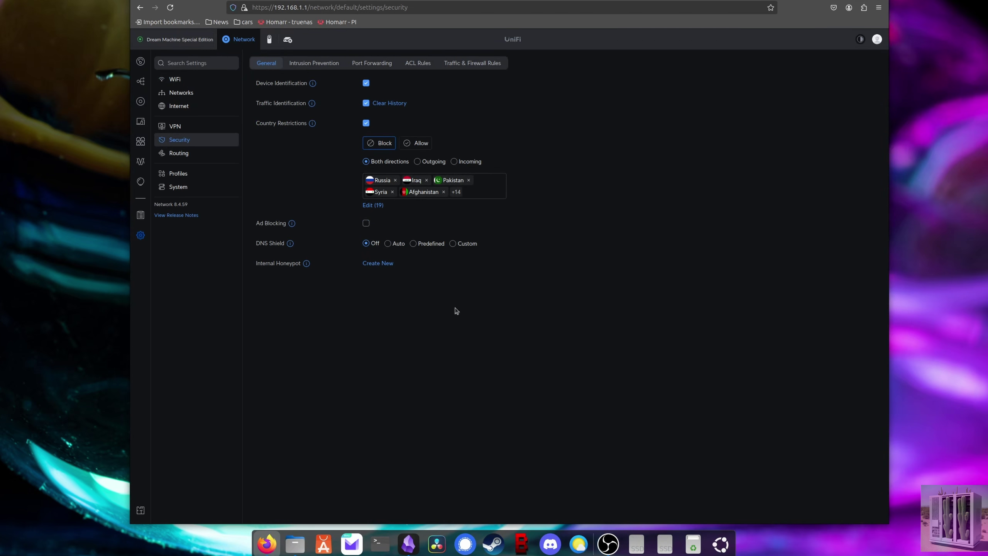
left_click(476, 64)
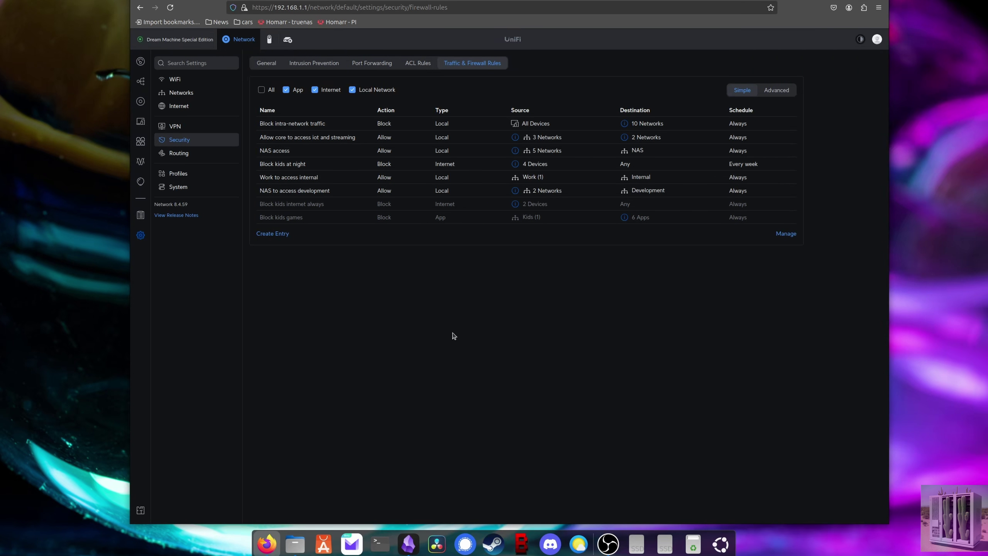
left_click(280, 234)
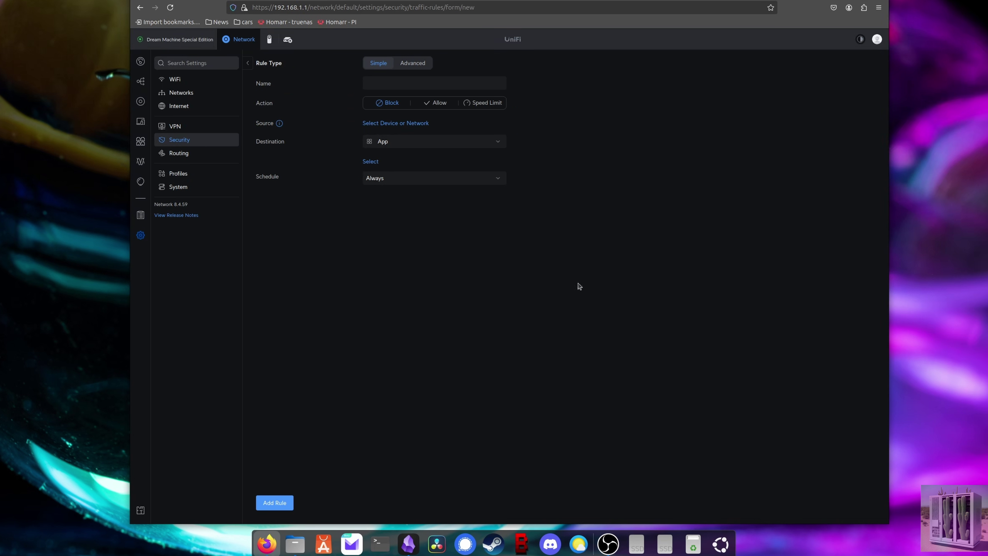
left_click(370, 82)
type("Block night access")
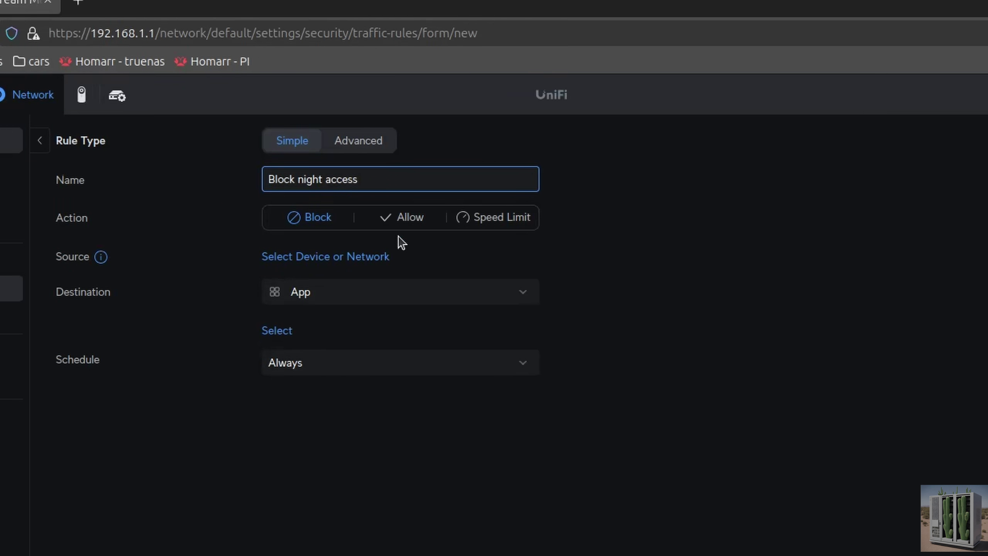
left_click_drag(73, 219, 102, 225)
left_click(104, 225)
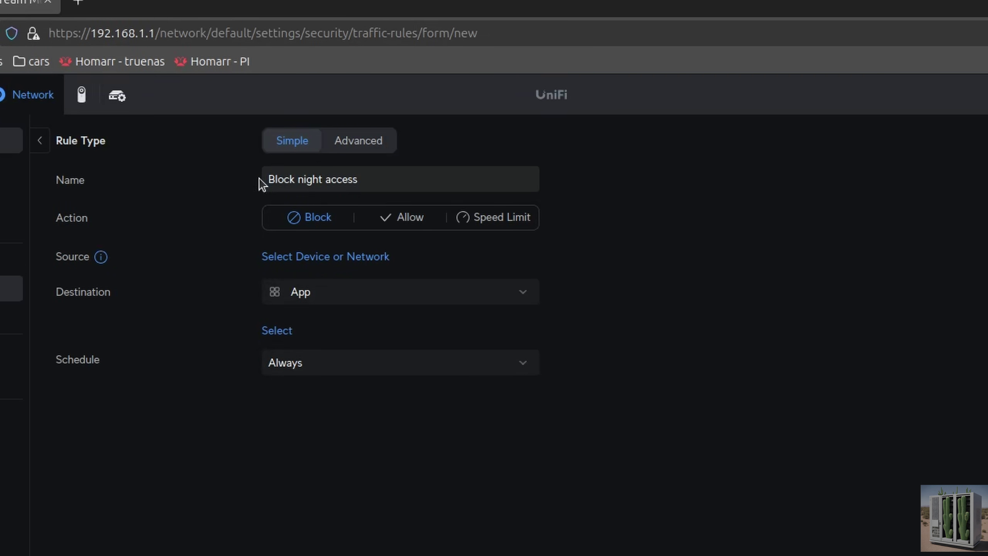
left_click(289, 179)
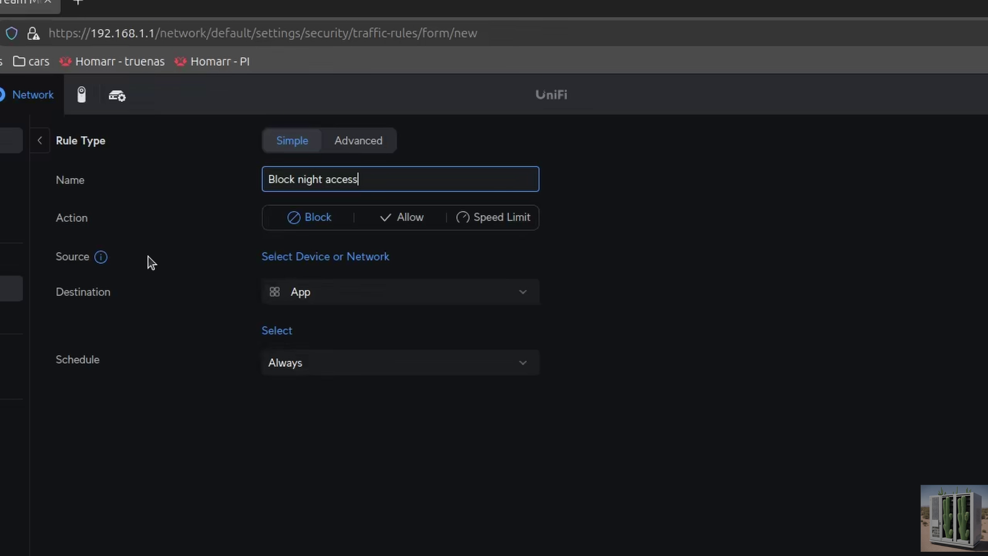
Pick the Kids network as the source of the Block night access rule
left_click(342, 257)
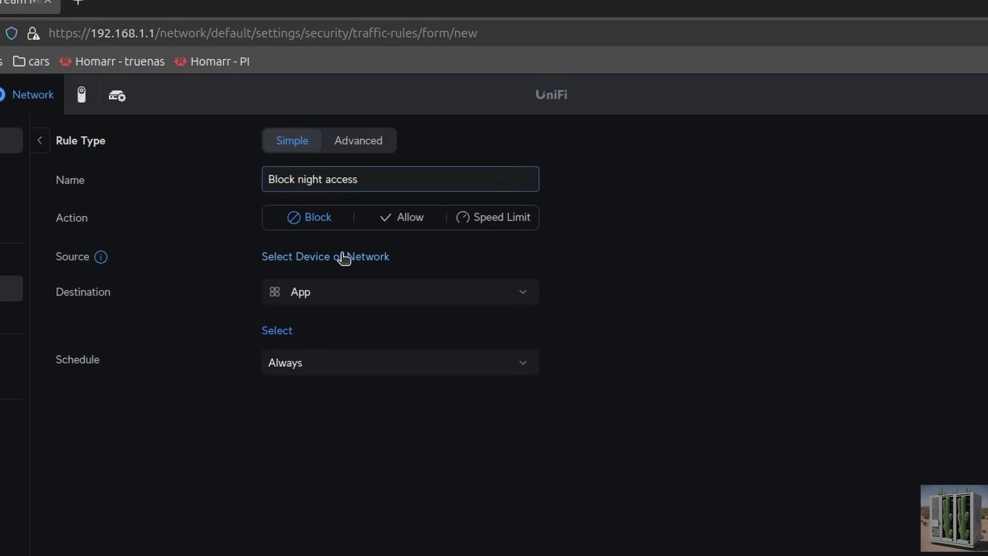
scroll(254, 405, "down", 3)
scroll(255, 405, "down", 5)
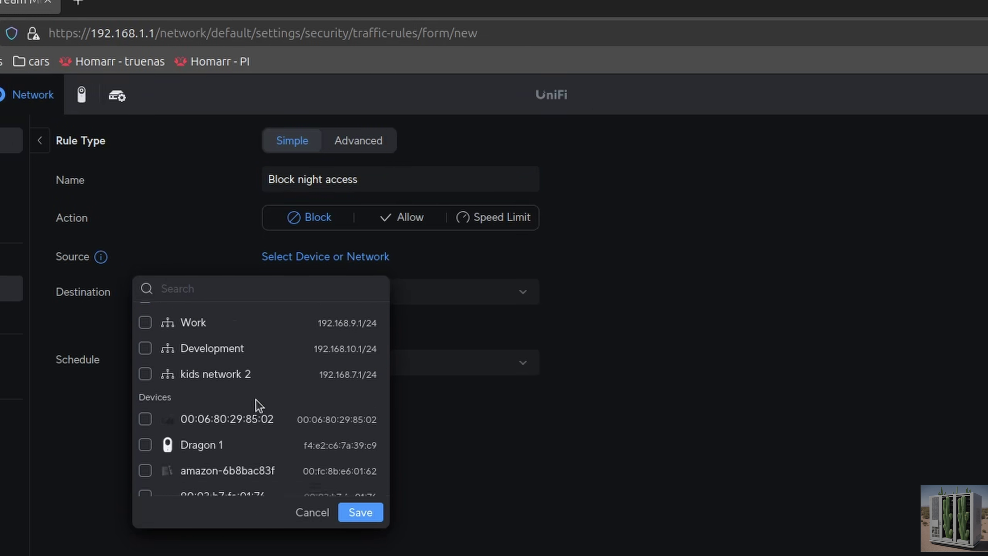
scroll(257, 404, "up", 5)
scroll(259, 403, "up", 2)
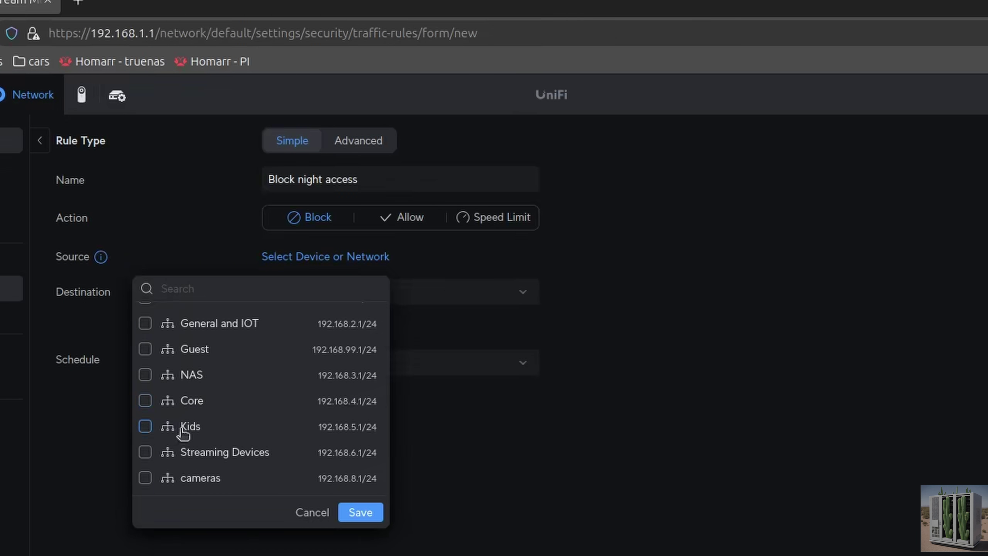
left_click(144, 427)
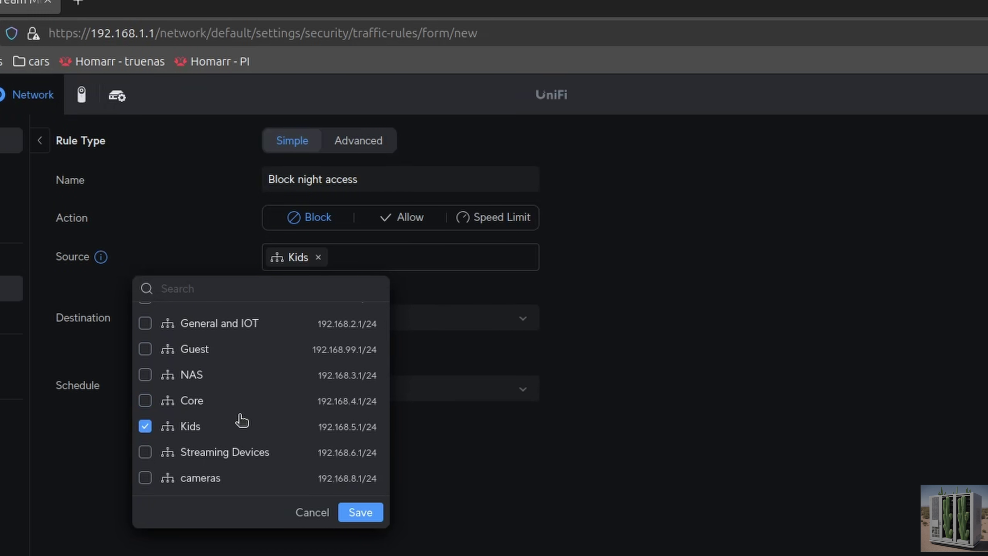
Look through the other networks and individual devices offered as rule sources, and save the selection with only Kids chosen
scroll(242, 418, "down", 3)
scroll(243, 416, "up", 3)
scroll(246, 415, "down", 1)
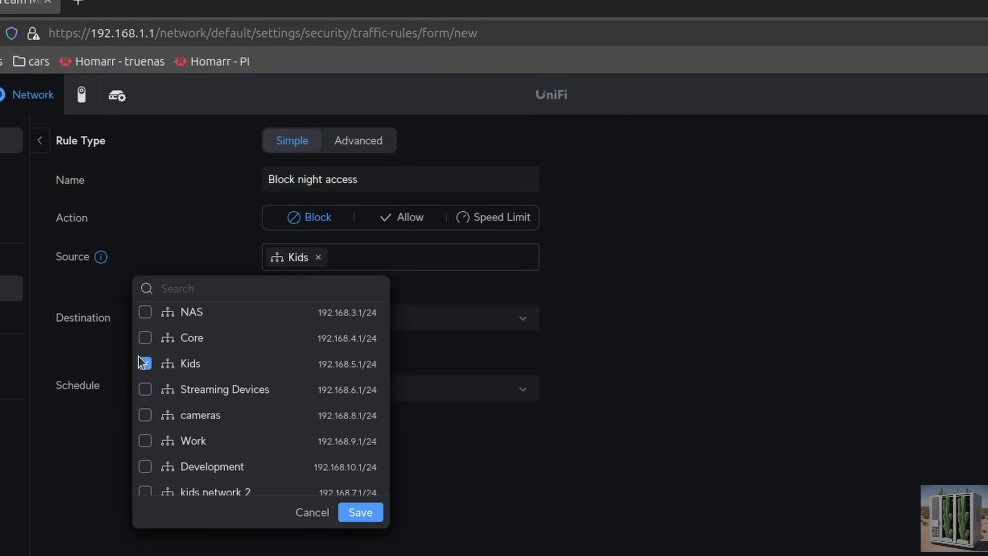
scroll(174, 356, "down", 2)
scroll(178, 356, "up", 2)
scroll(177, 355, "down", 4)
scroll(179, 354, "down", 2)
scroll(179, 354, "up", 2)
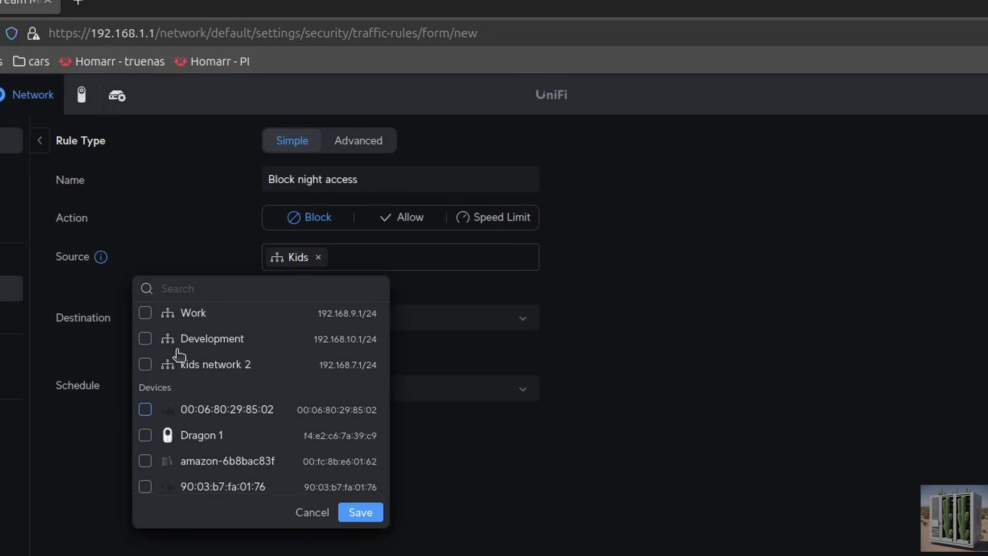
scroll(179, 354, "up", 1)
scroll(181, 349, "down", 1)
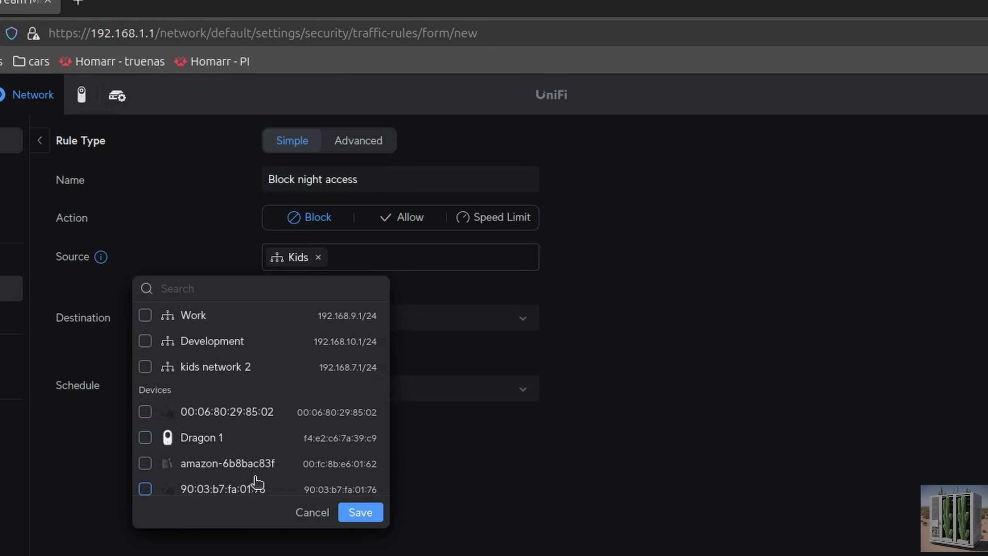
scroll(233, 420, "up", 5)
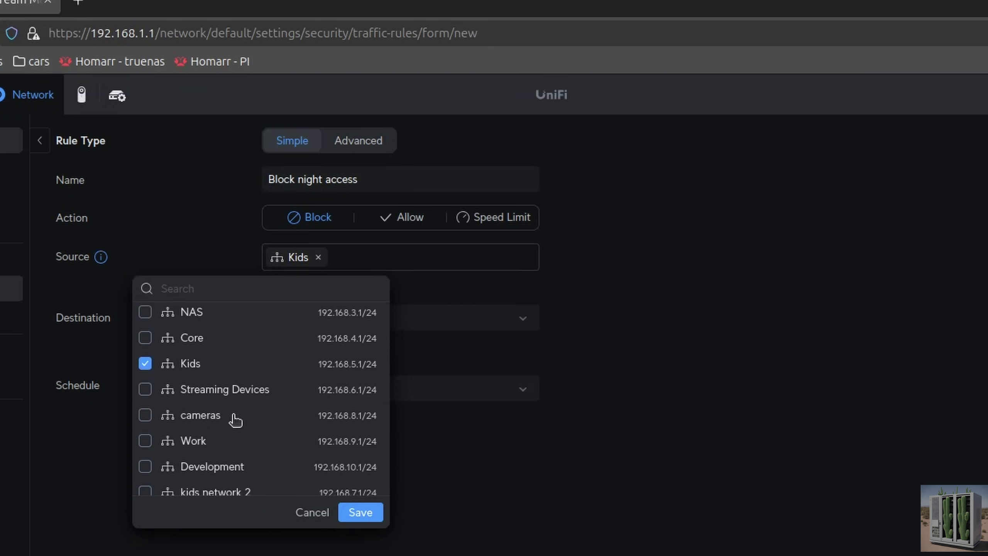
left_click(367, 512)
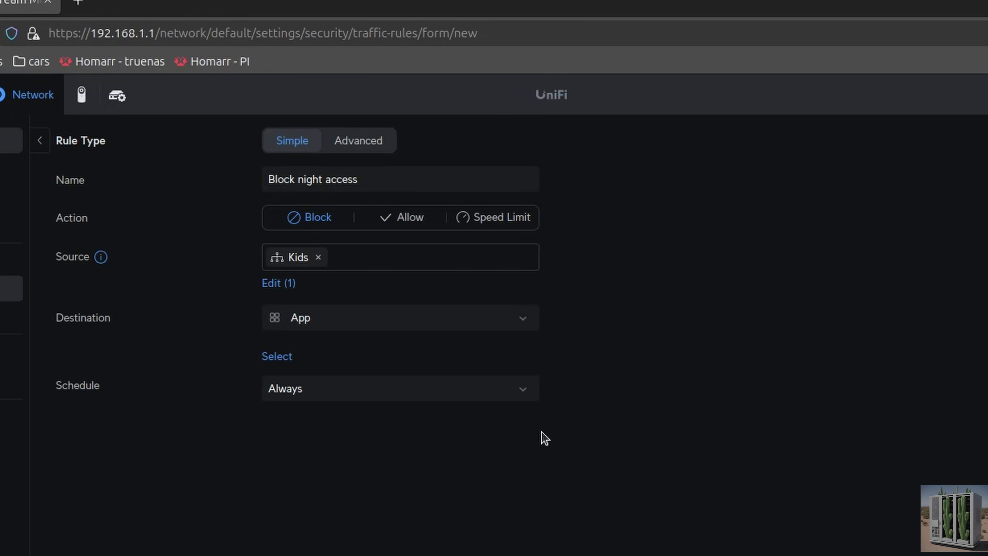
Set the rule's destination to Internet and its schedule to Custom
left_click(369, 323)
scroll(416, 389, "down", 2)
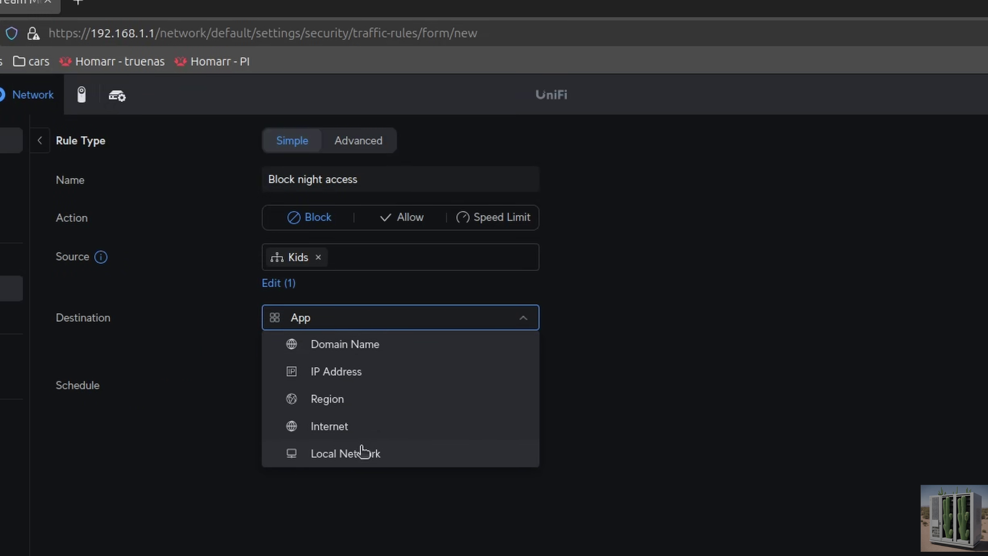
left_click(337, 429)
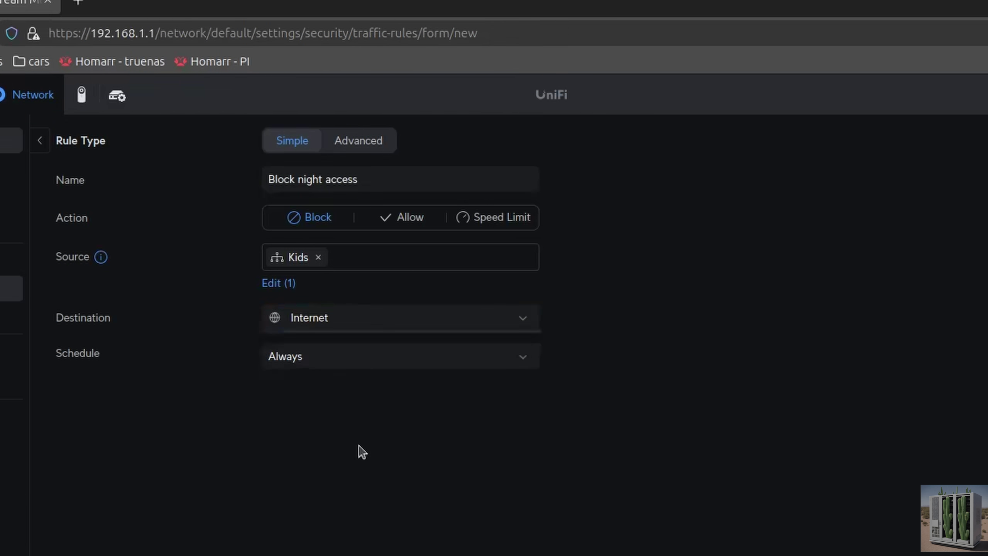
left_click(342, 357)
scroll(360, 407, "down", 1)
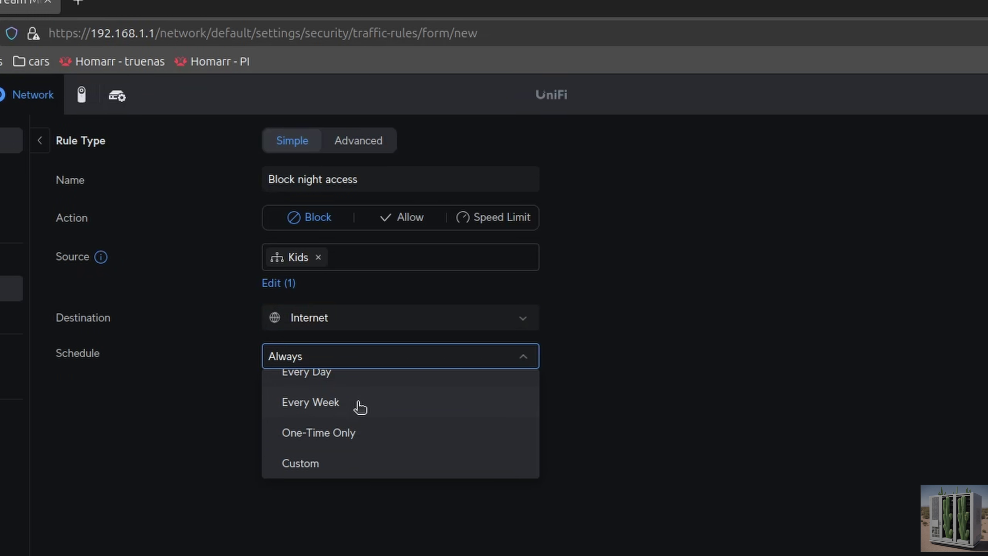
left_click(329, 472)
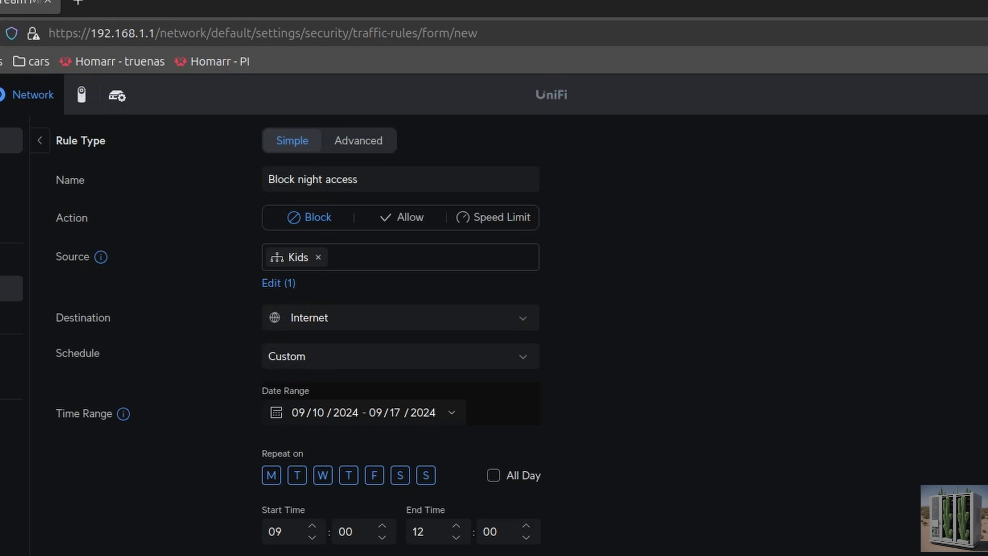
Repeat the custom schedule on Monday, Tuesday, Wednesday, Thursday and Sunday
left_click(273, 481)
left_click(298, 480)
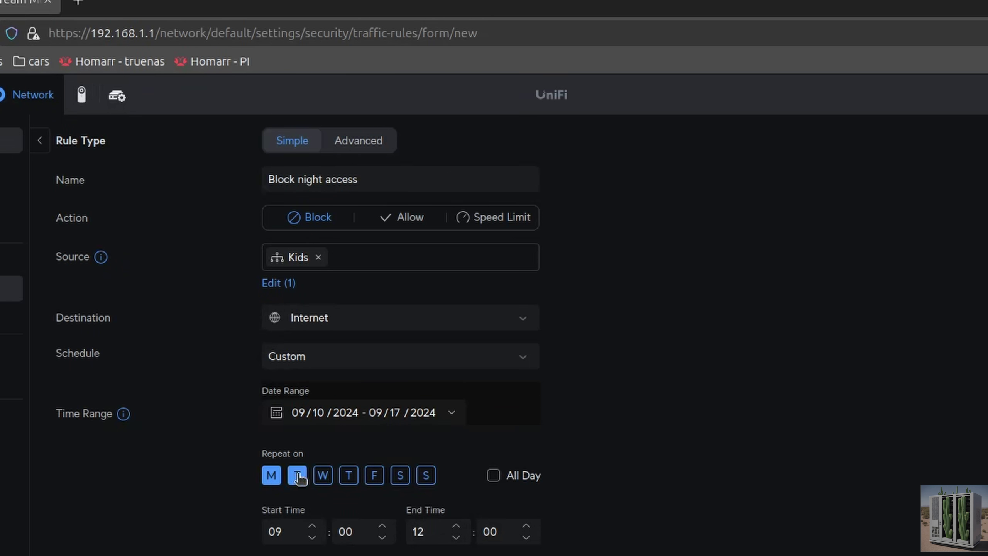
left_click(324, 481)
left_click(348, 481)
left_click(375, 482)
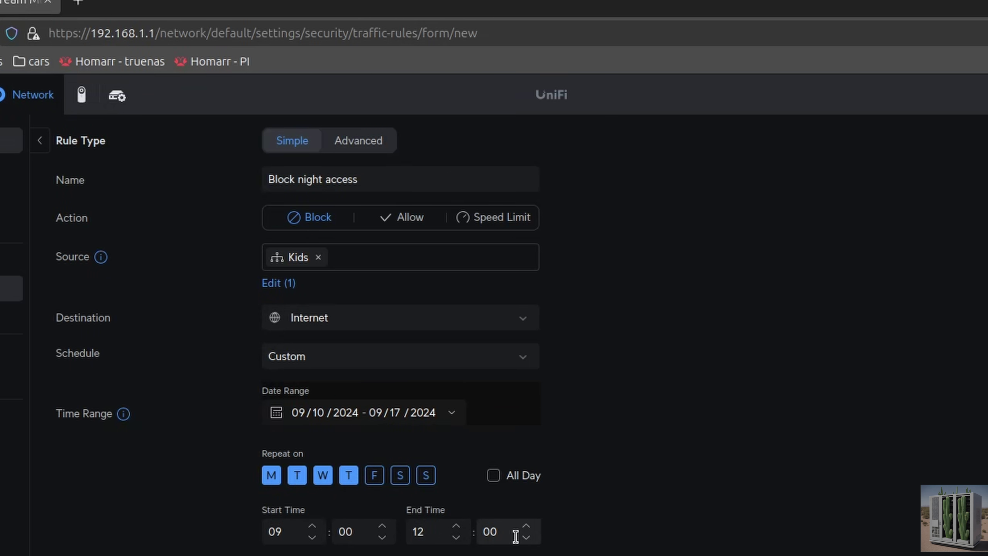
left_click(430, 476)
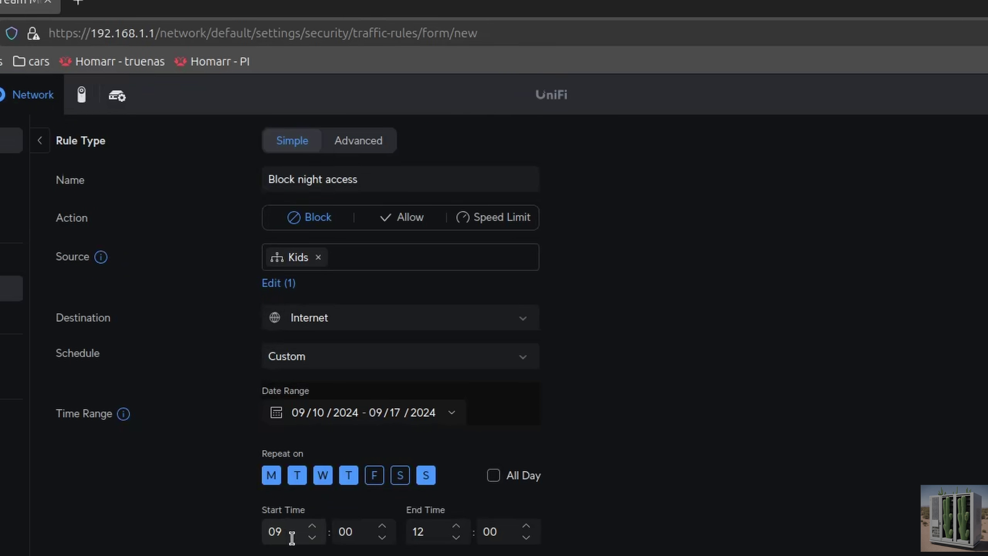
Set the schedule's start time to 22:00 and end time to 06:00, and discard the rule draft
left_click(347, 531)
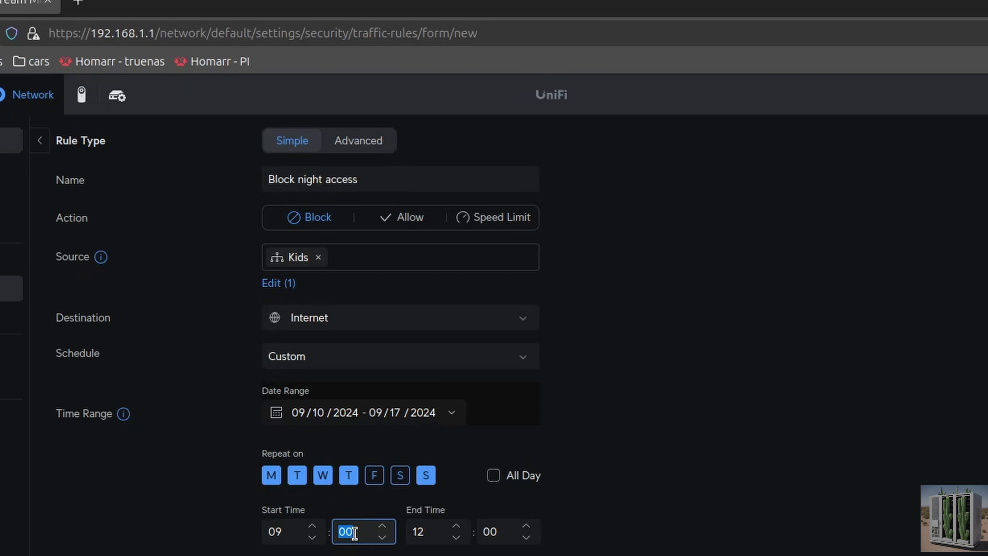
left_click(294, 530)
scroll(313, 529, "up", 13)
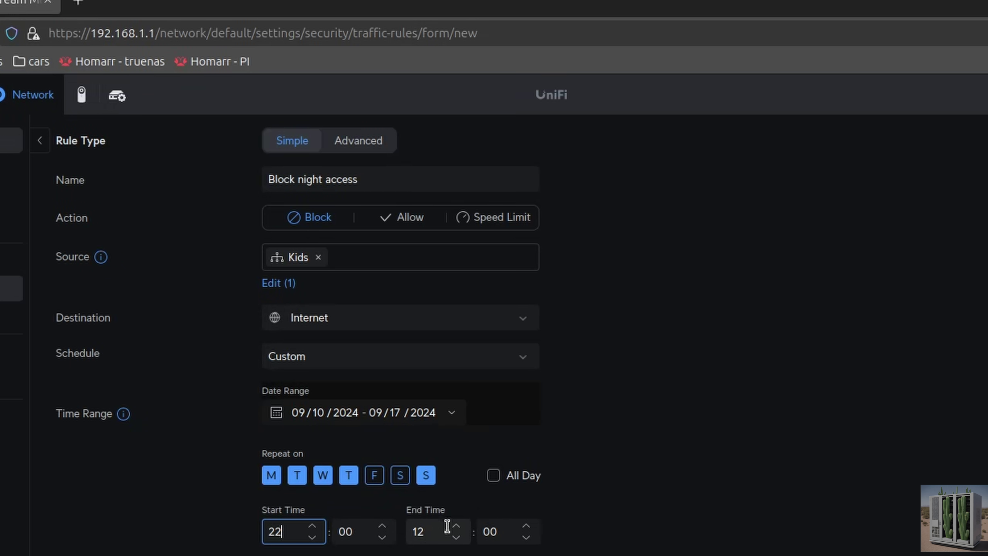
left_click(457, 538)
key("BackSpace")
key("BackSpace")
type("06")
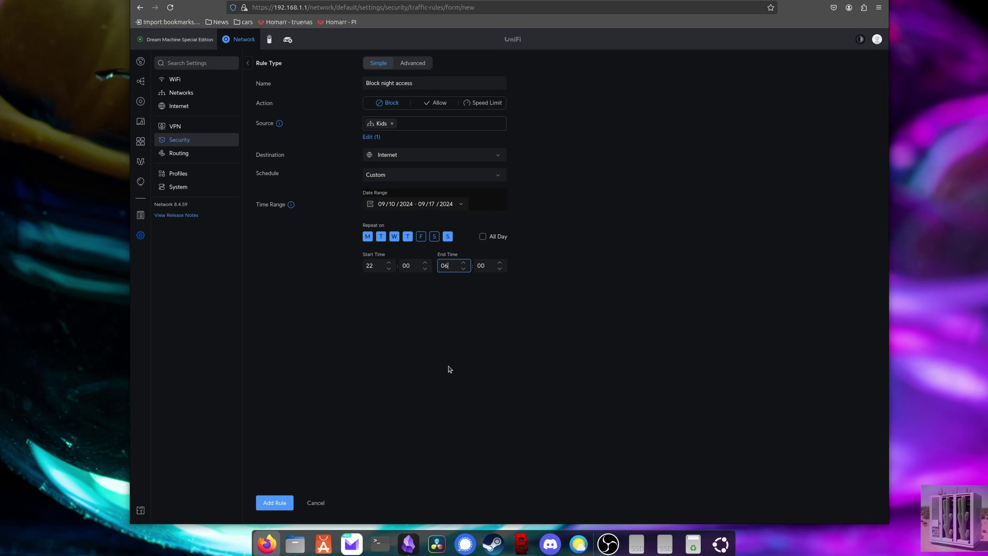
left_click(285, 502)
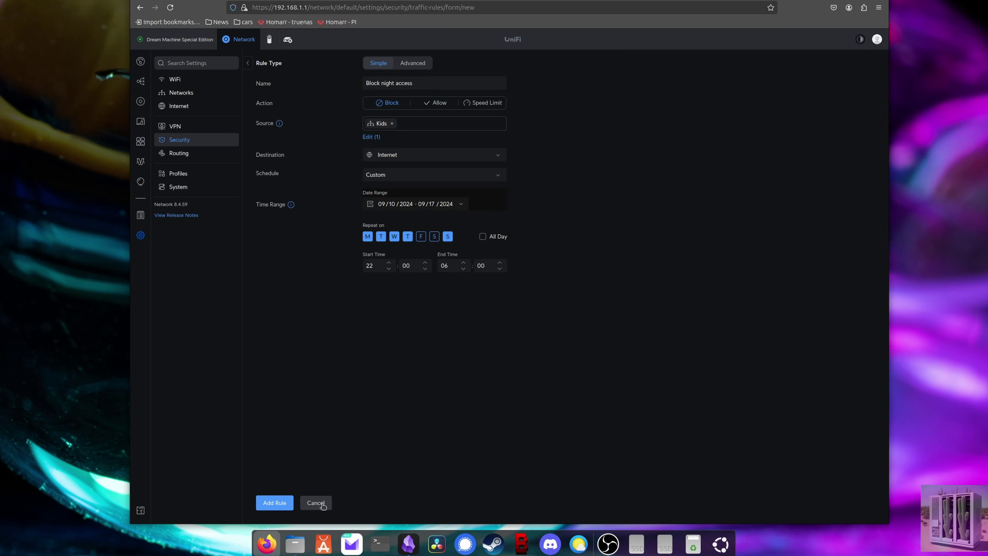
left_click(183, 145)
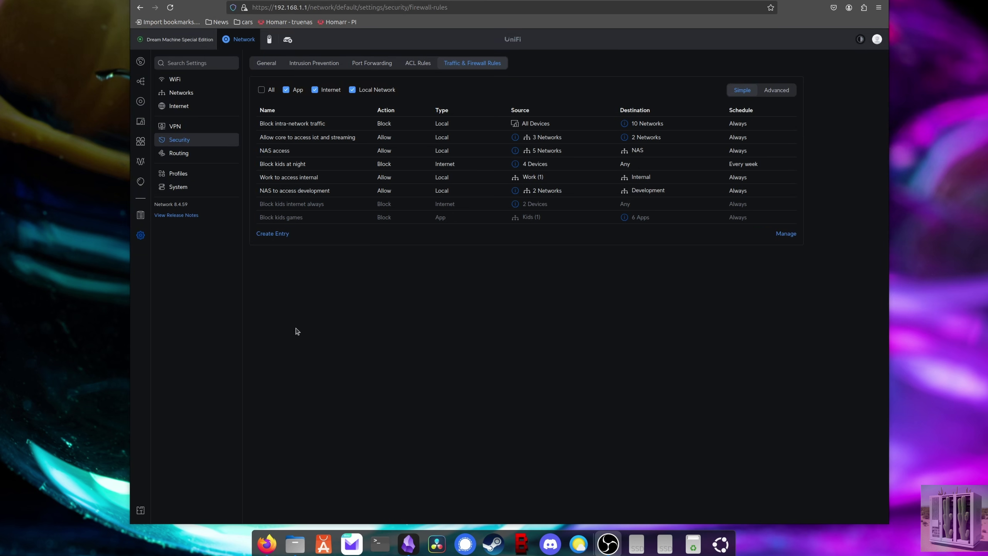
Open the Kids network's settings and examine the Work and Family options for content filtering
left_click(140, 235)
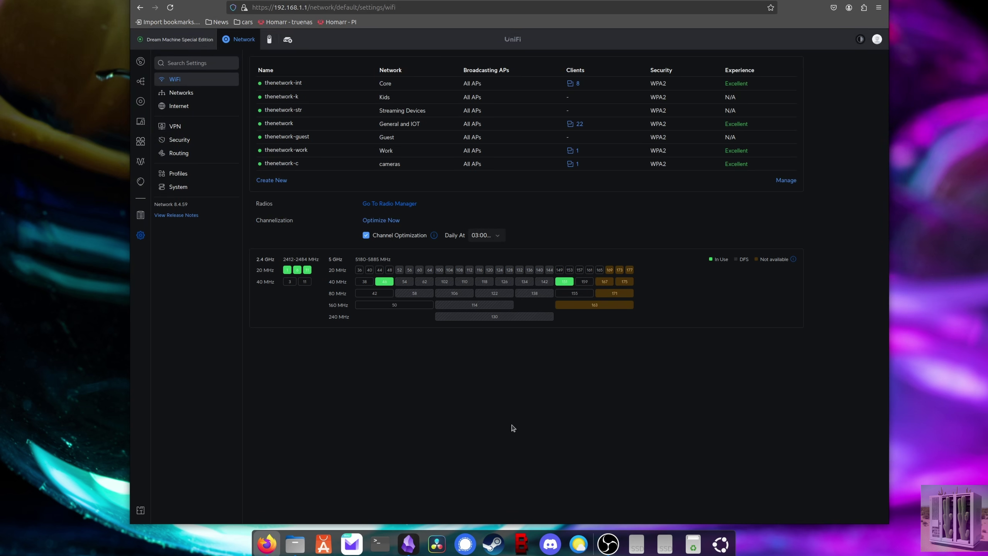
left_click(188, 92)
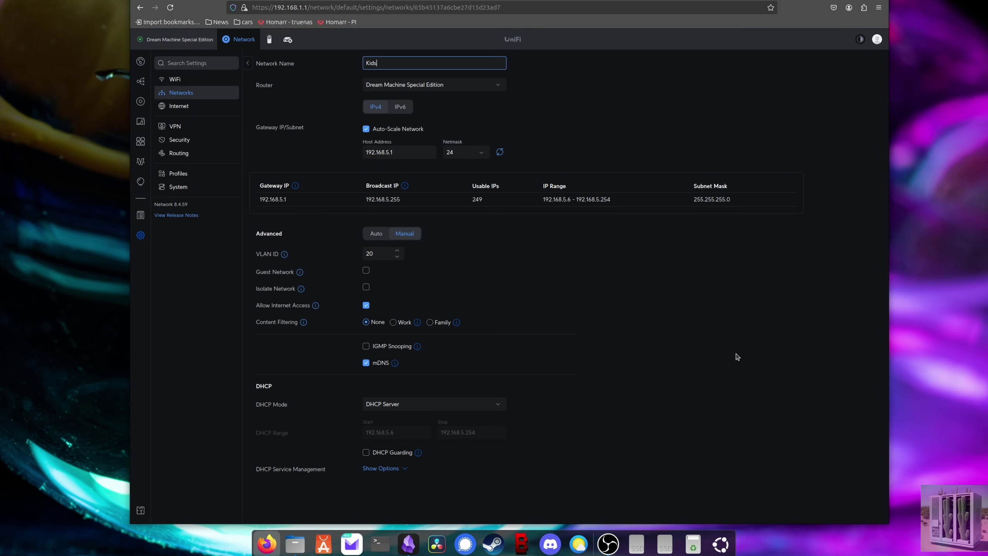
left_click(404, 233)
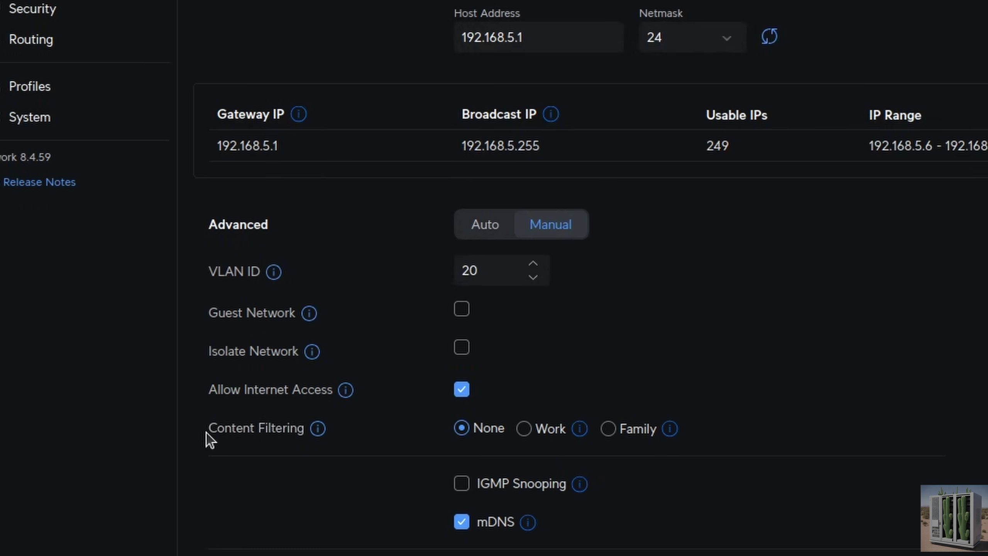
left_click_drag(206, 431, 325, 433)
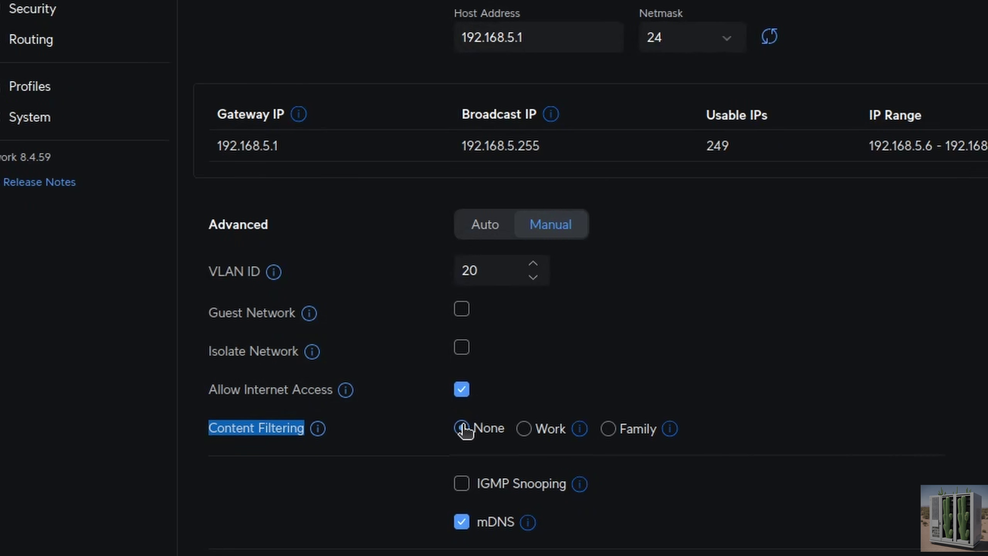
mouse_move(580, 430)
mouse_move(677, 431)
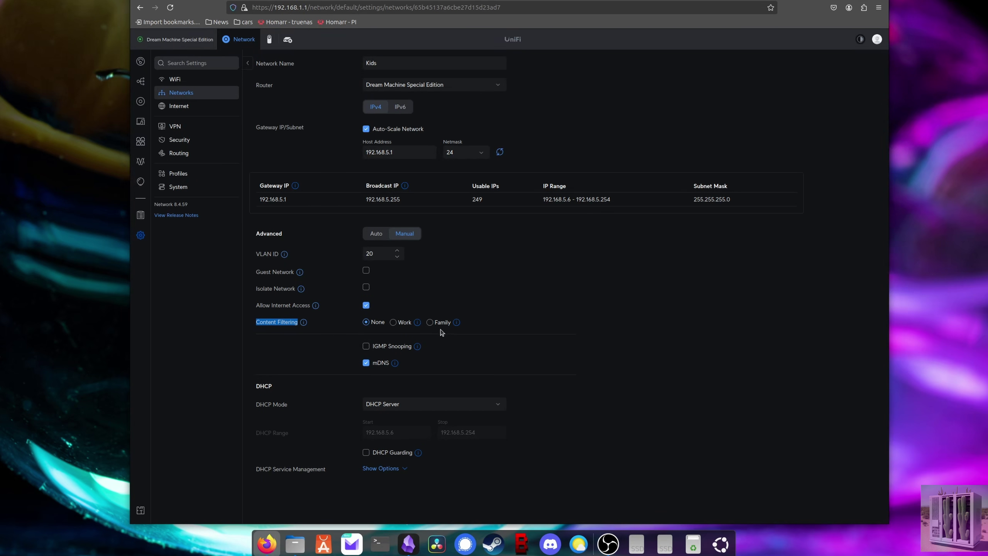
left_click(477, 328)
left_click_drag(299, 322, 243, 324)
left_click(243, 324)
Create a new traffic rule in the security settings and name it "Block kids apps"
left_click(141, 235)
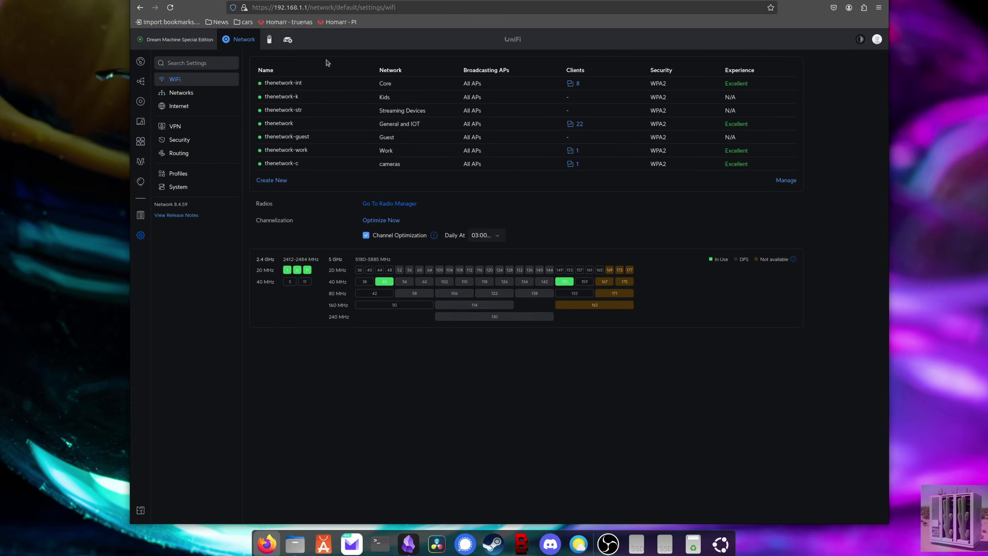
left_click(179, 140)
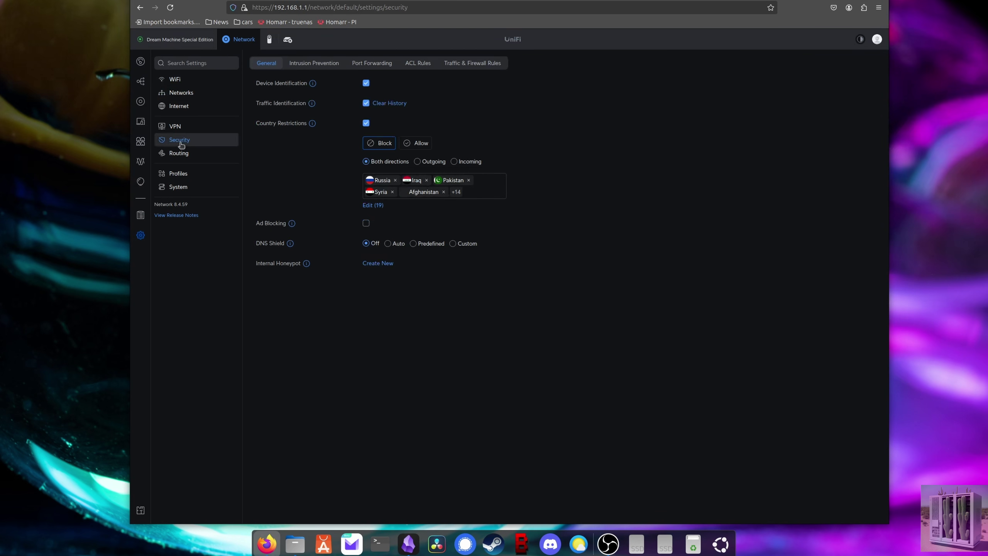
left_click(467, 64)
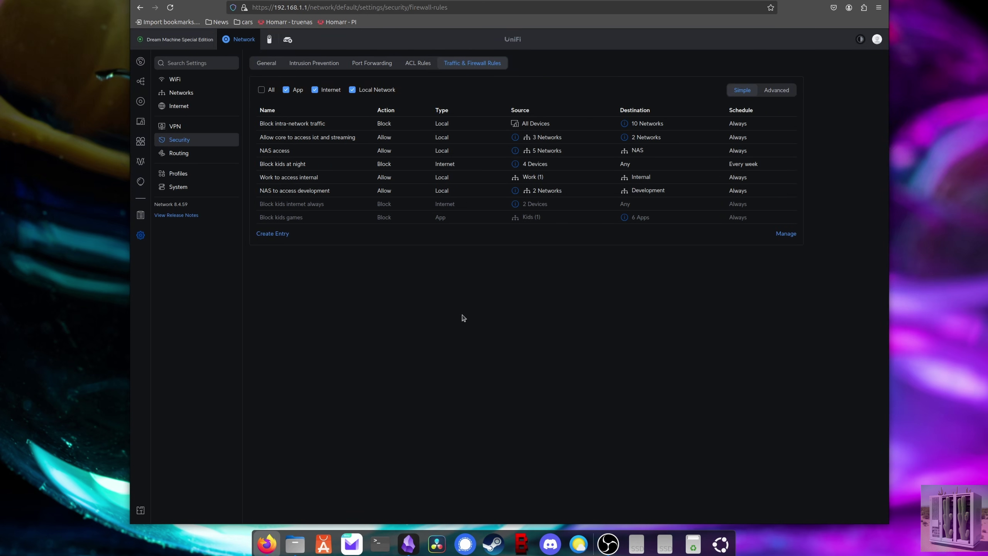
left_click(272, 233)
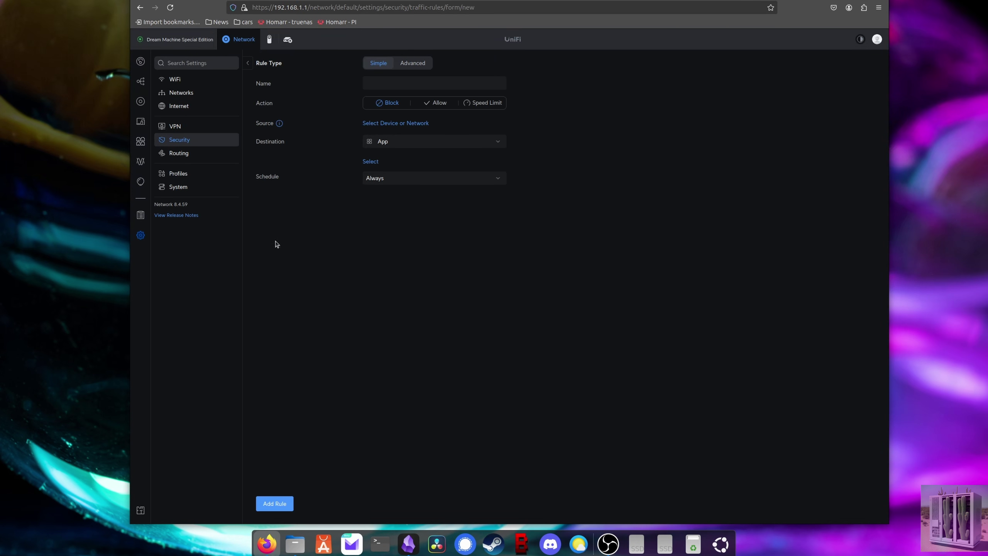
left_click(368, 83)
type("Bl")
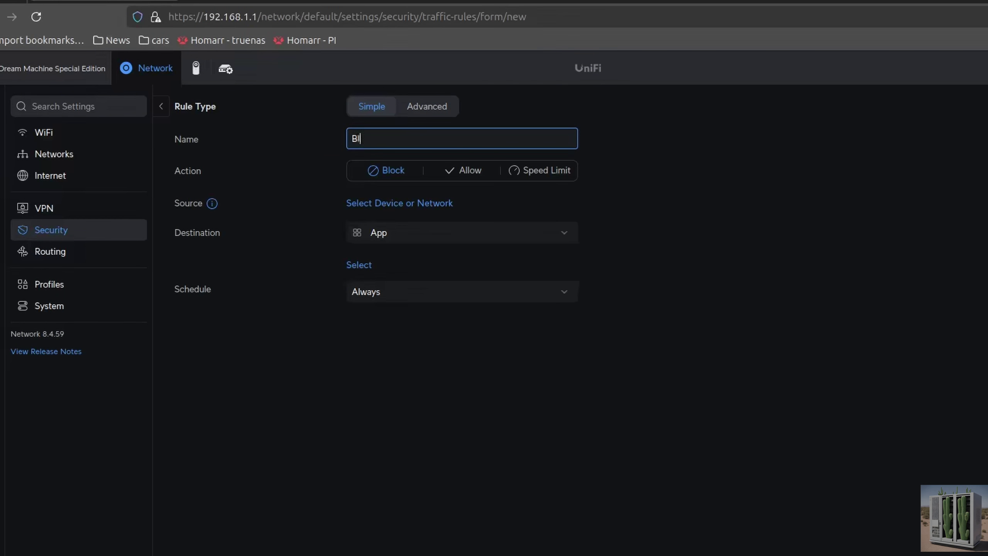
type("ock kids apps")
Set the Kids network as the rule's source
left_click(381, 204)
scroll(317, 285, "down", 1)
scroll(317, 285, "down", 1)
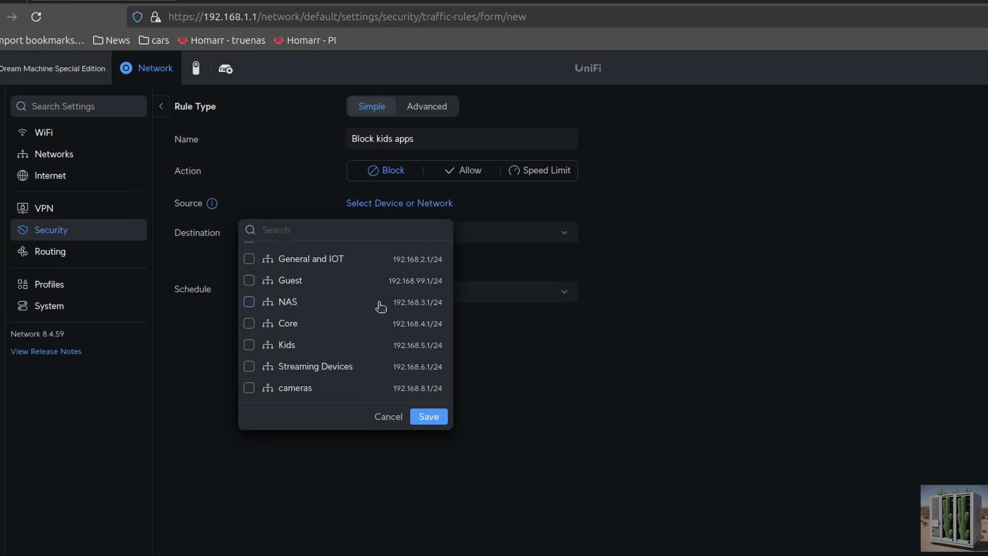
left_click(249, 344)
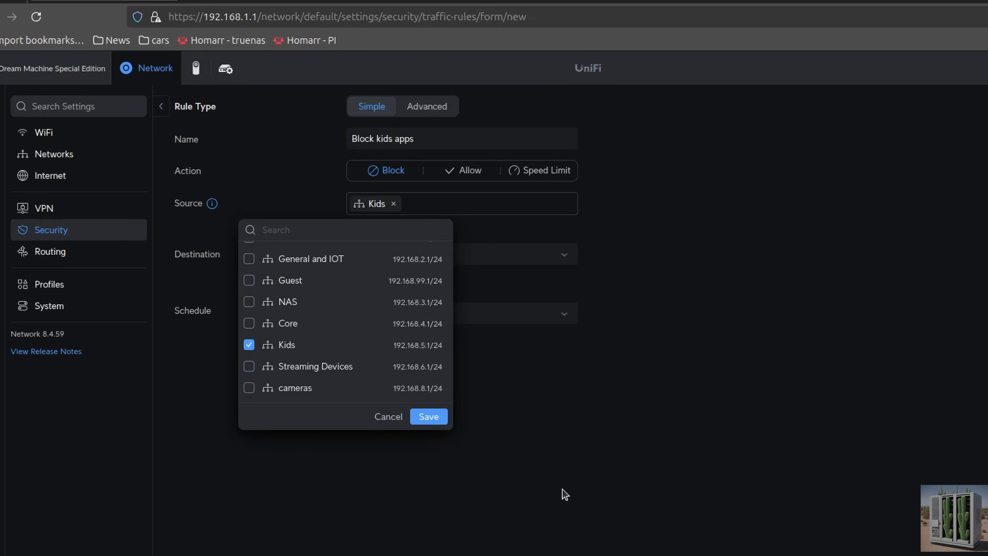
left_click(431, 419)
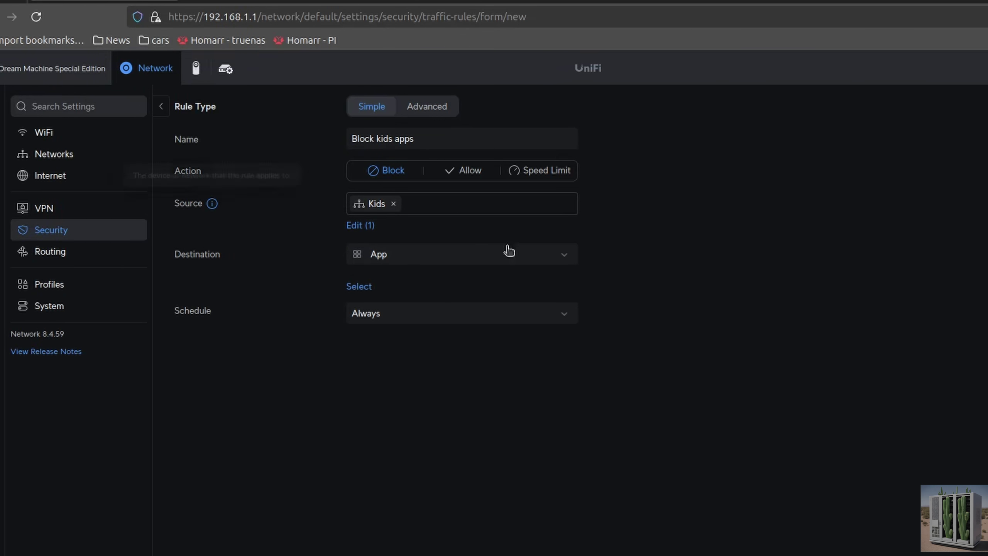
Set the rule's destination to App Group and select Social Networks
left_click(431, 259)
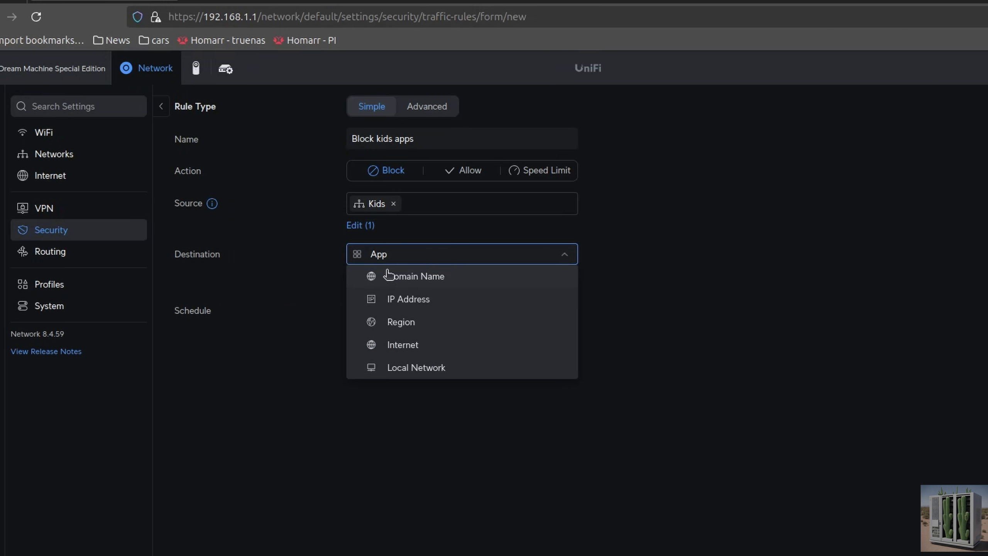
scroll(398, 316, "up", 1)
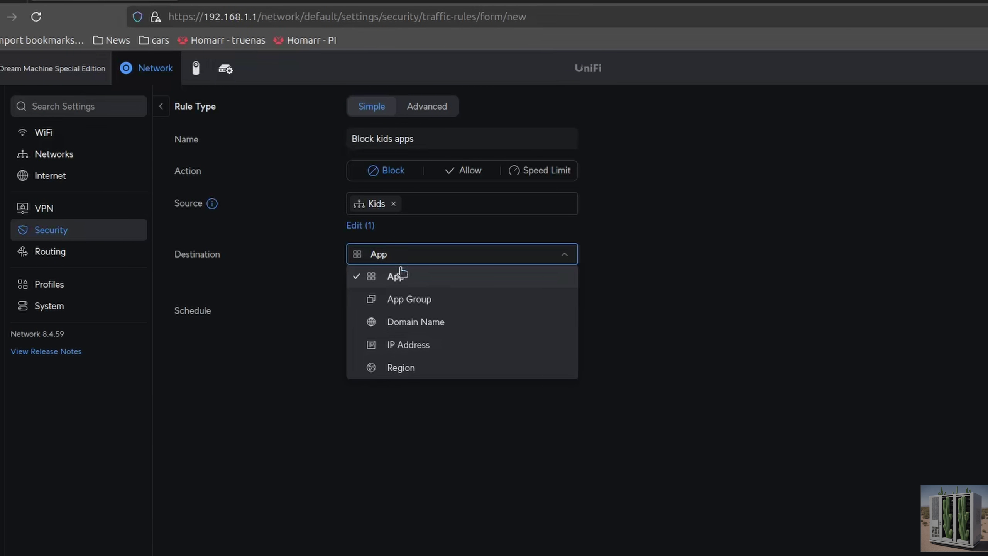
left_click(399, 304)
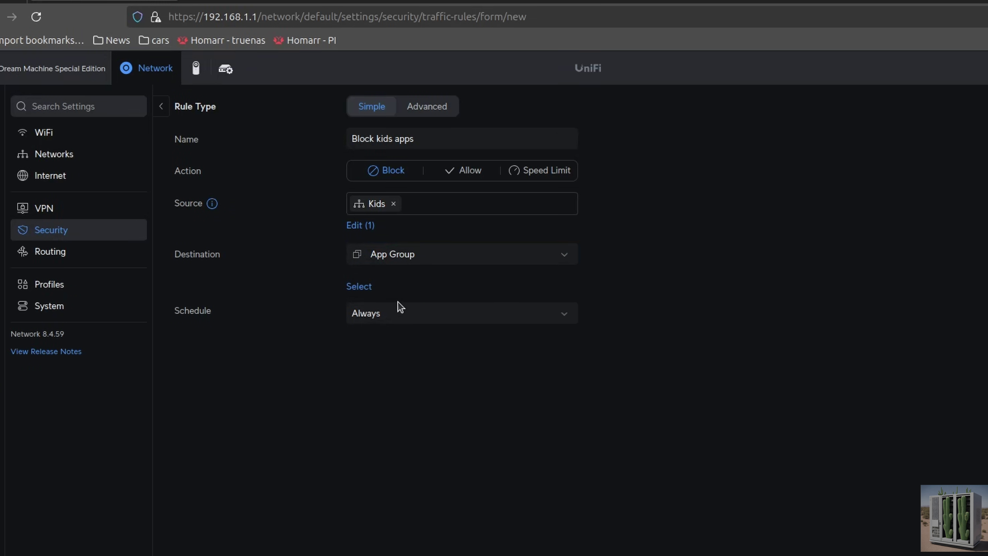
left_click(359, 287)
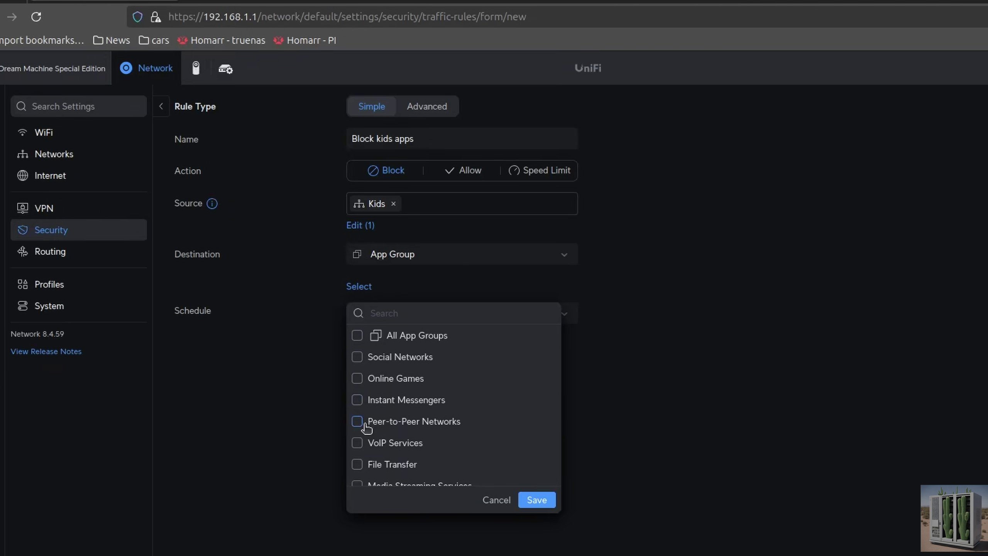
scroll(360, 439, "down", 3)
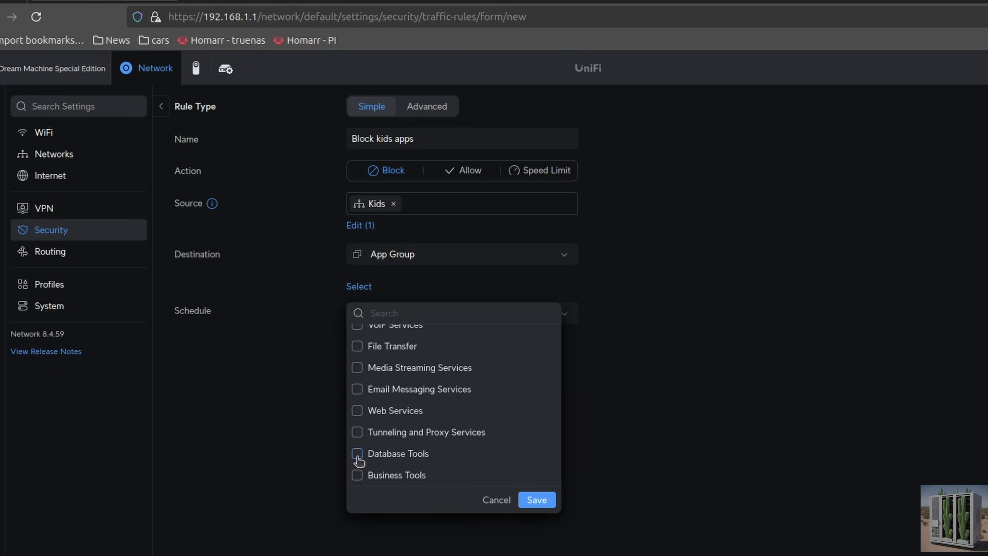
scroll(357, 473, "up", 3)
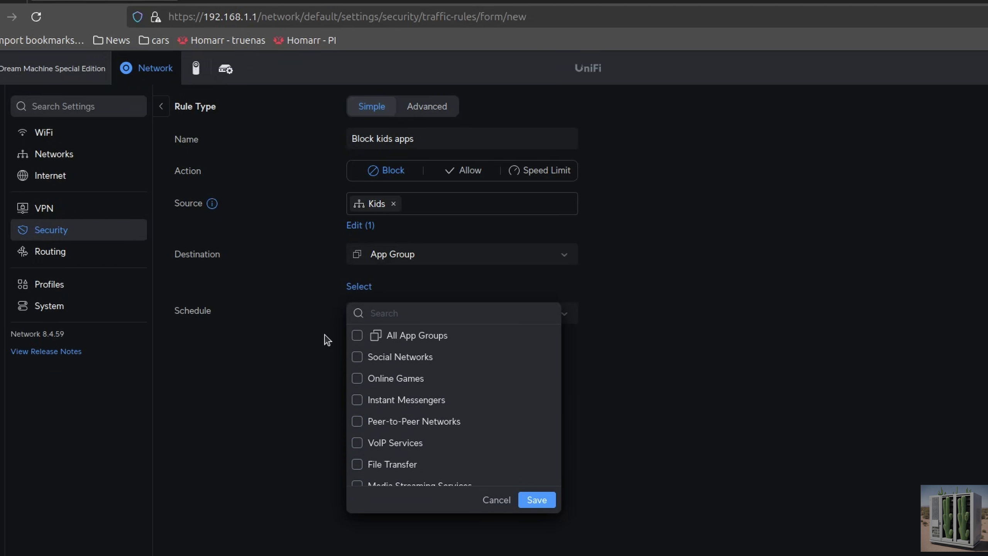
left_click(357, 357)
left_click(546, 502)
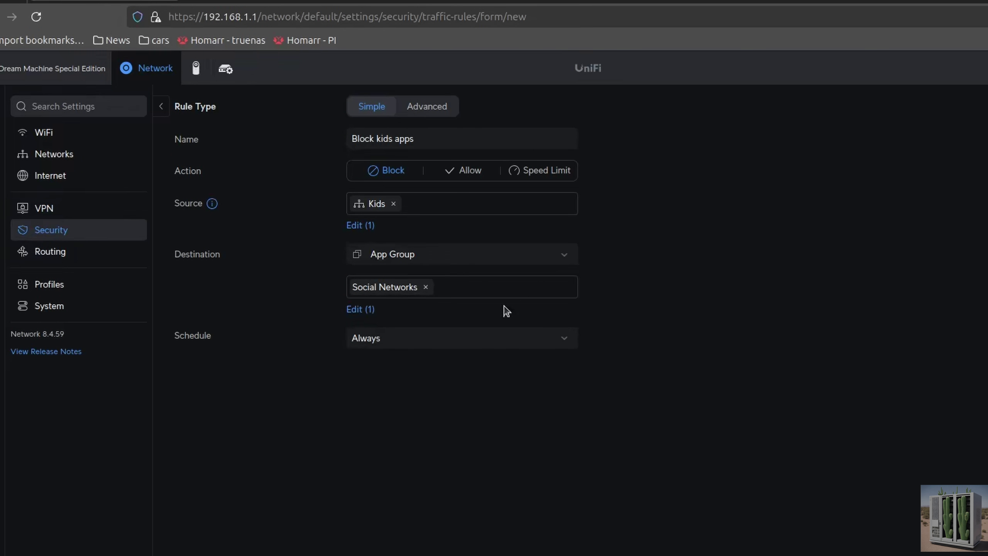
Add Online Games and Instant Messengers to the rule's blocked app groups
left_click(492, 295)
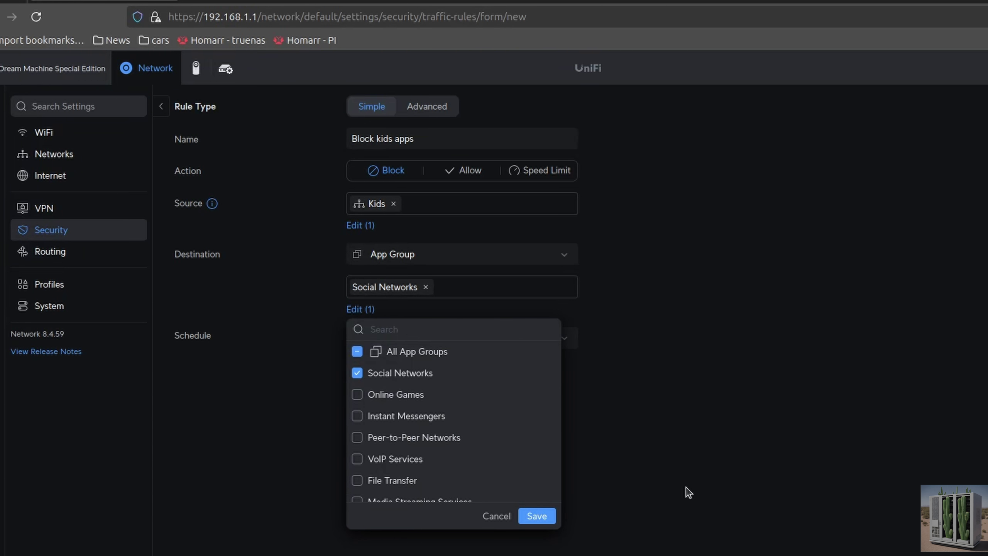
left_click(356, 394)
left_click(357, 416)
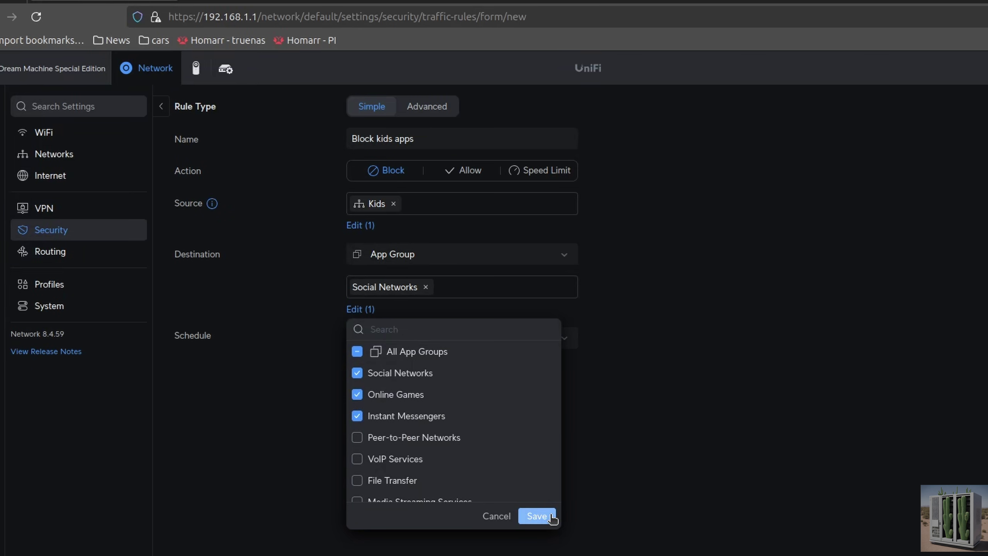
left_click(538, 515)
Set the rule's schedule to Every Day
left_click(448, 357)
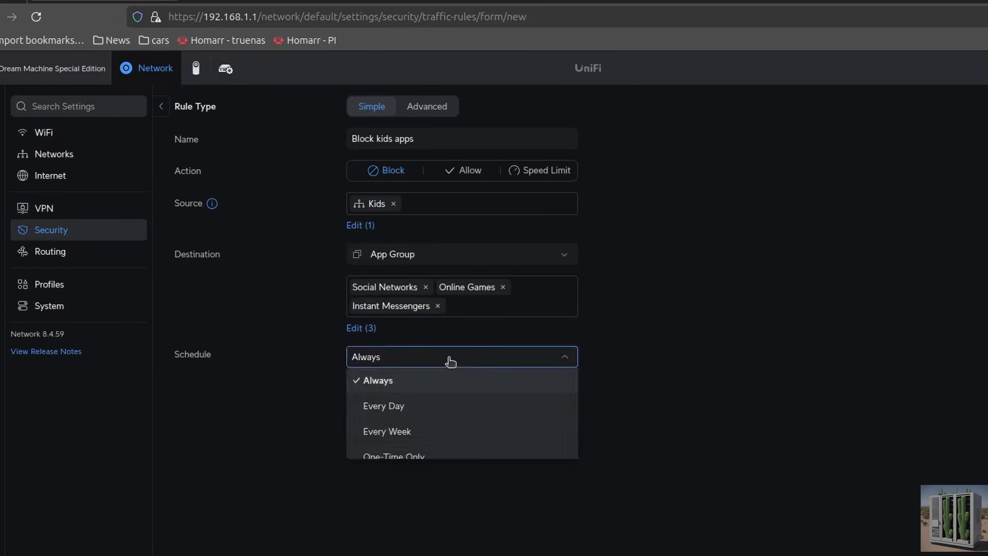
scroll(428, 409, "down", 1)
scroll(438, 407, "up", 1)
left_click(407, 409)
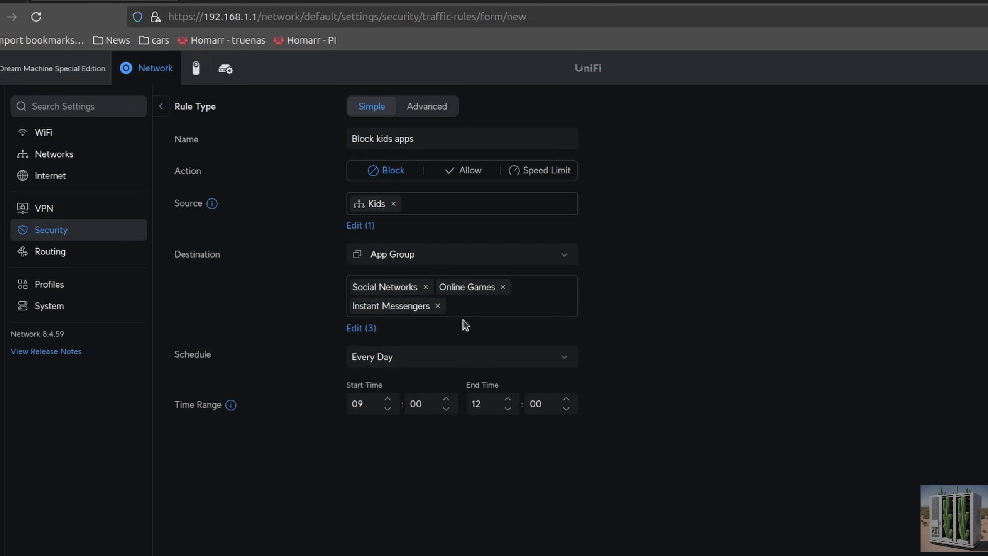
Remove all selected app groups and switch the rule's destination back to App
left_click(438, 306)
left_click(426, 287)
left_click(416, 287)
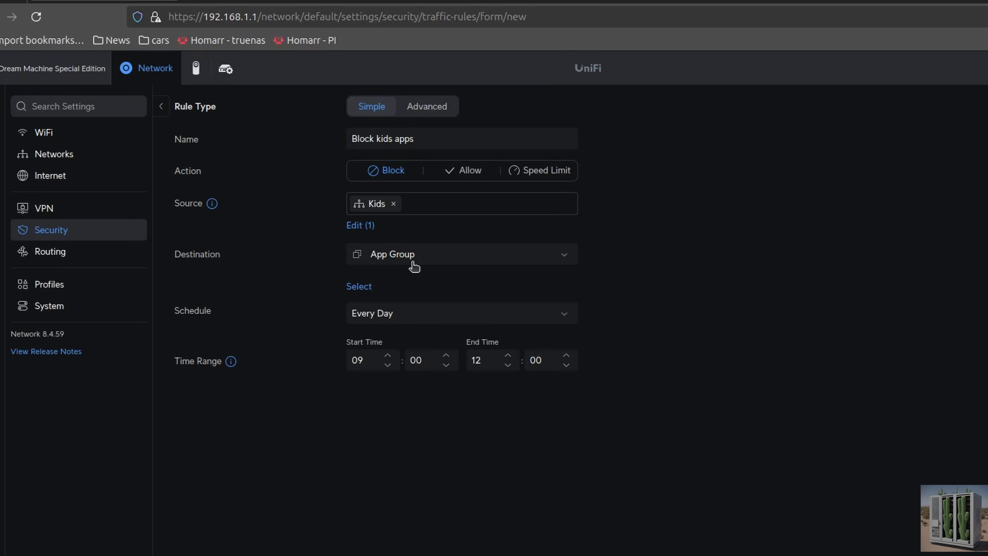
left_click(414, 266)
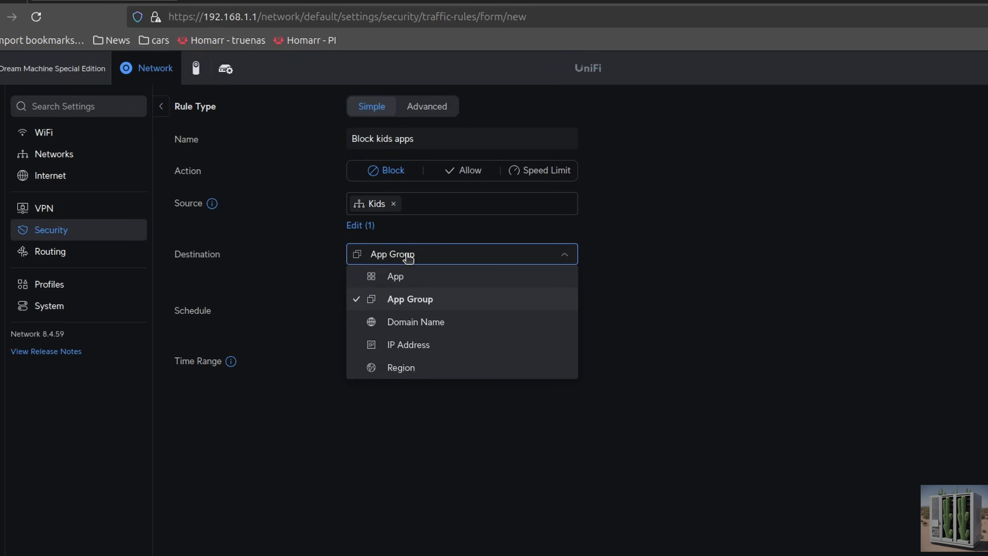
left_click(391, 283)
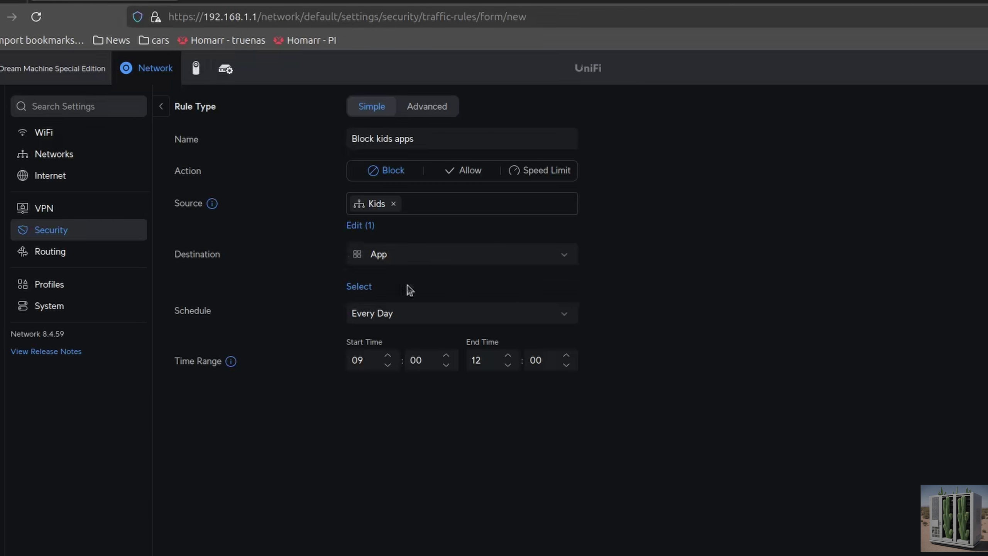
Find Discord in the destination app list and select it for blocking
left_click(369, 288)
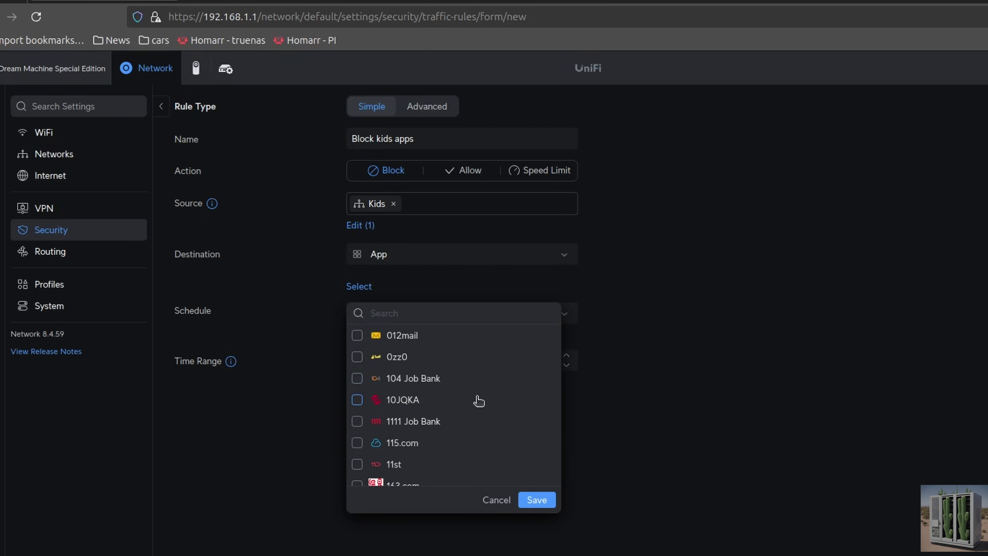
scroll(398, 436, "down", 3)
scroll(398, 436, "down", 8)
scroll(427, 431, "up", 8)
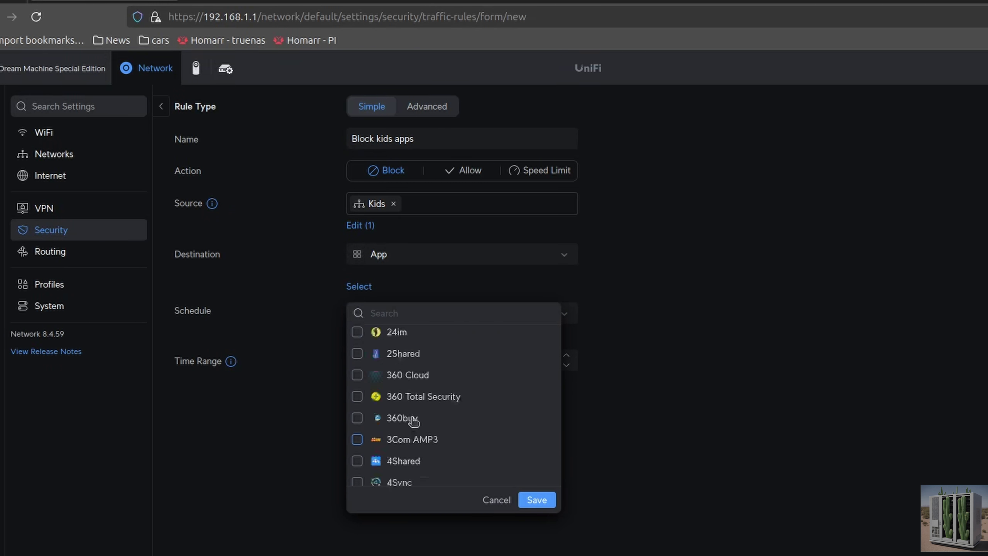
left_click(397, 317)
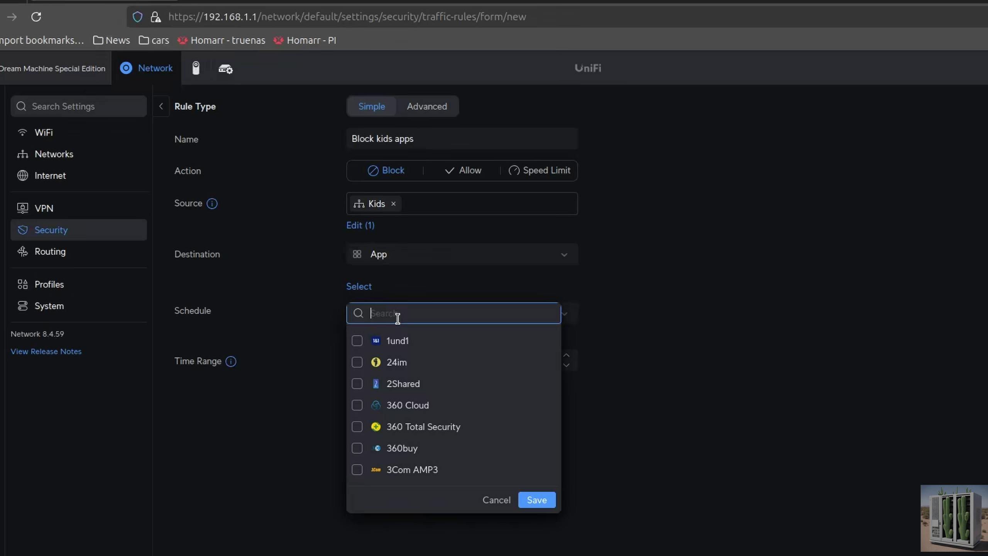
type("discord")
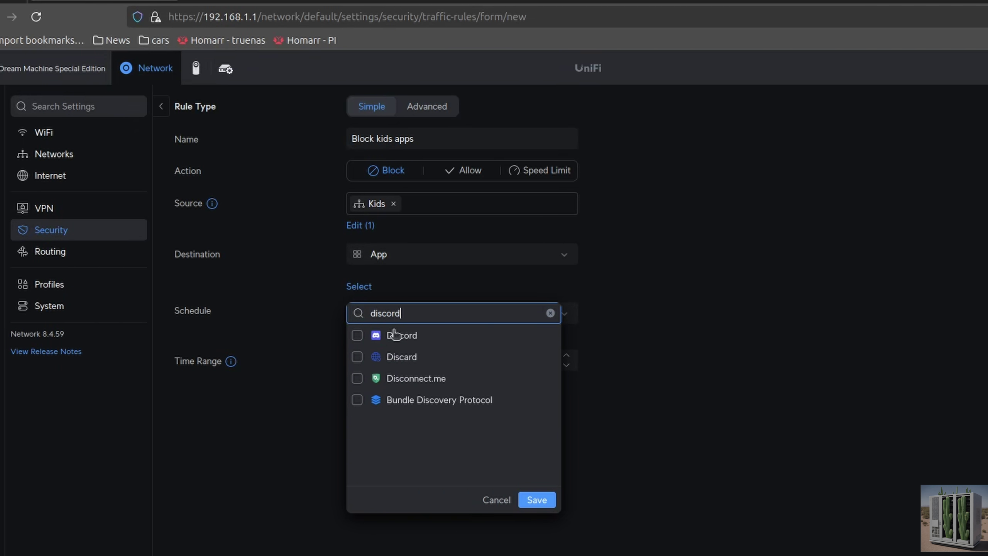
left_click(357, 335)
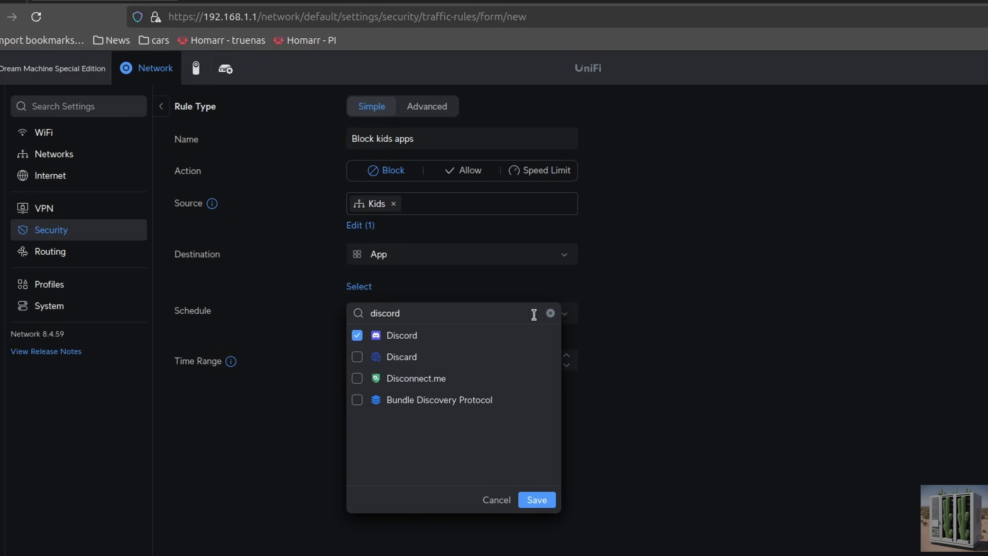
Add Roblox Game and Minecraft to the blocked apps and save the app selection
left_click(550, 313)
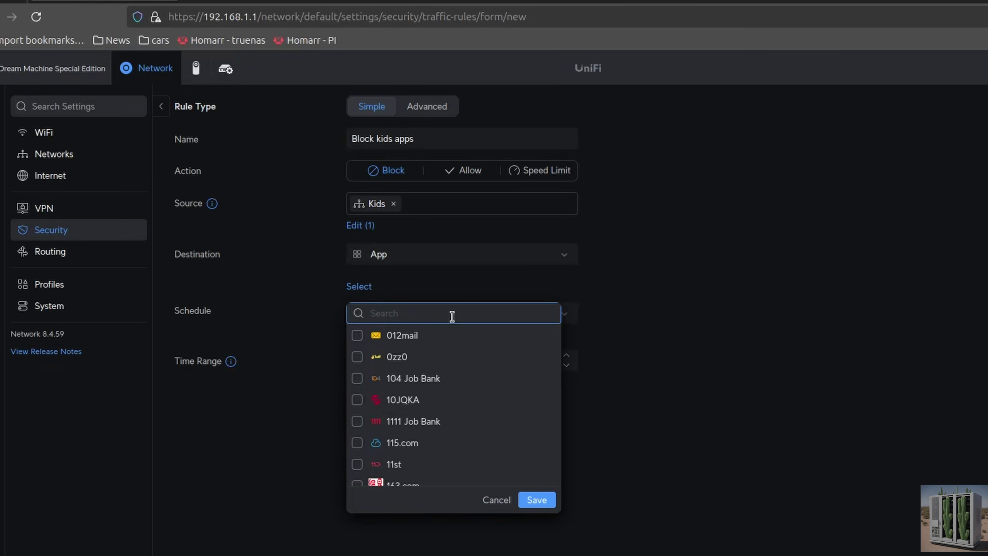
type("roblox")
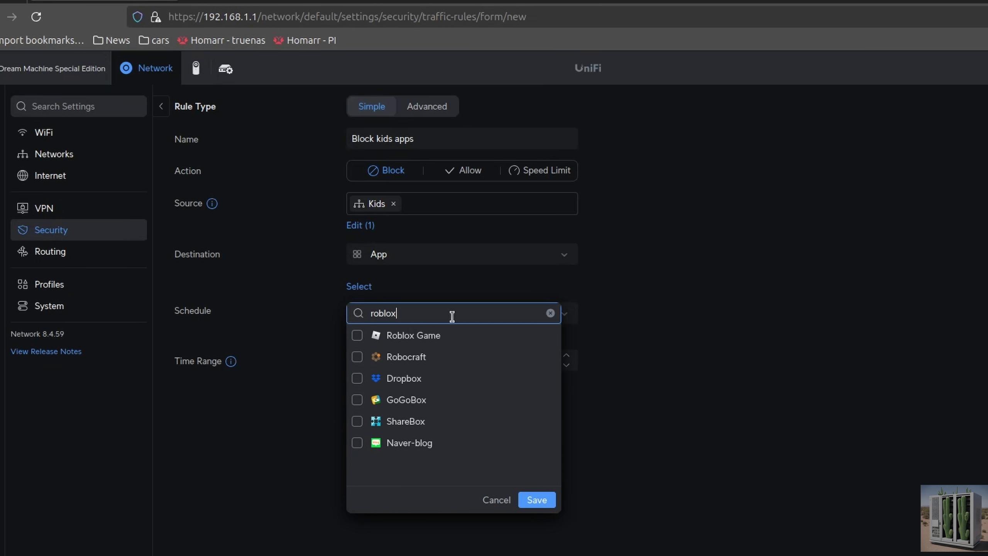
left_click(357, 335)
left_click(431, 314)
key("ctrl+a")
key("BackSpace")
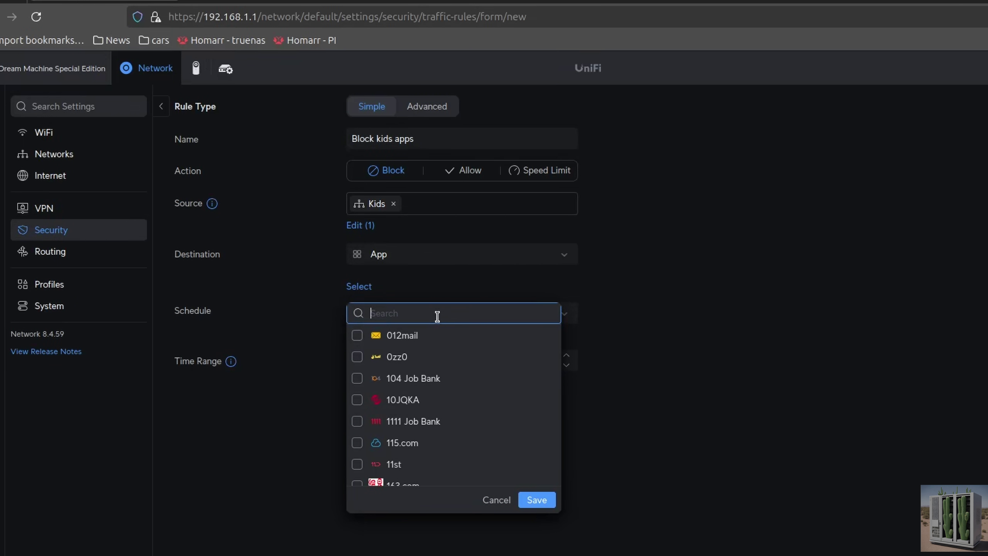
type("mincecr")
left_click(357, 336)
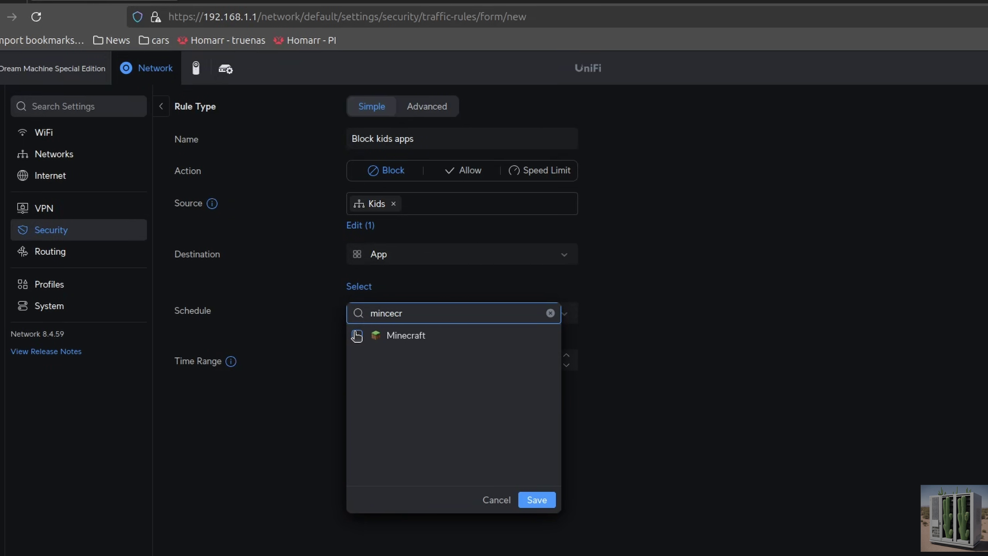
left_click(536, 500)
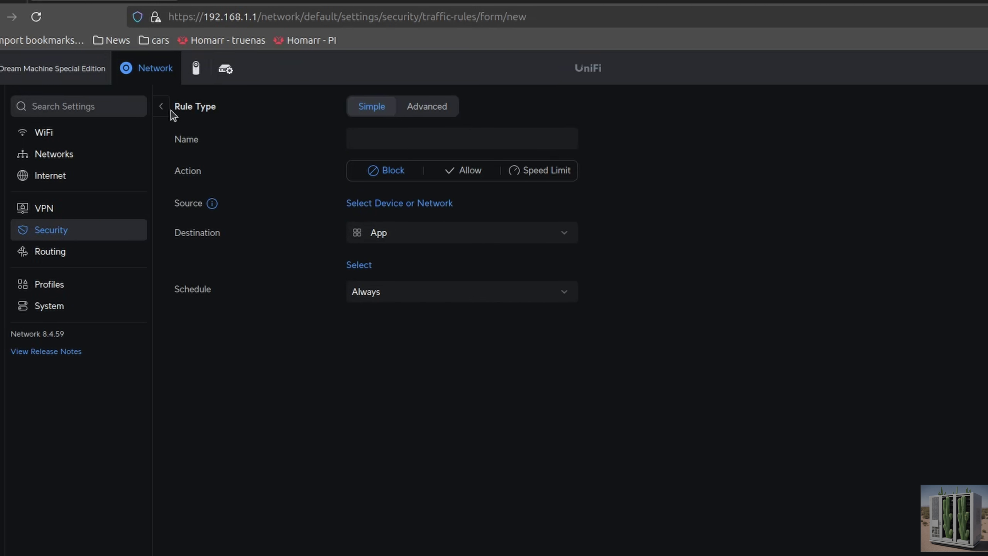
Name the new traffic rule "Block social sites" and set its source to the Kids network
left_click(161, 106)
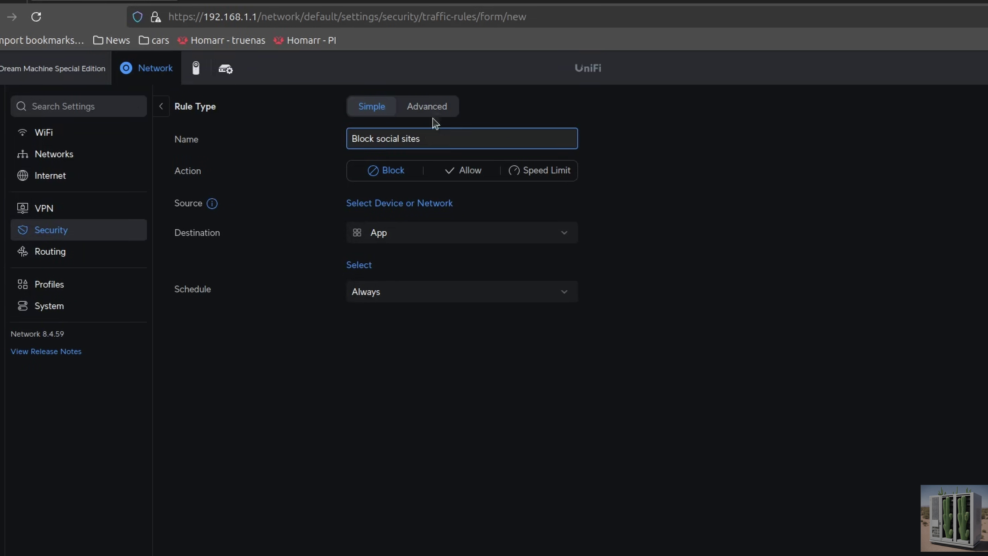
left_click(384, 202)
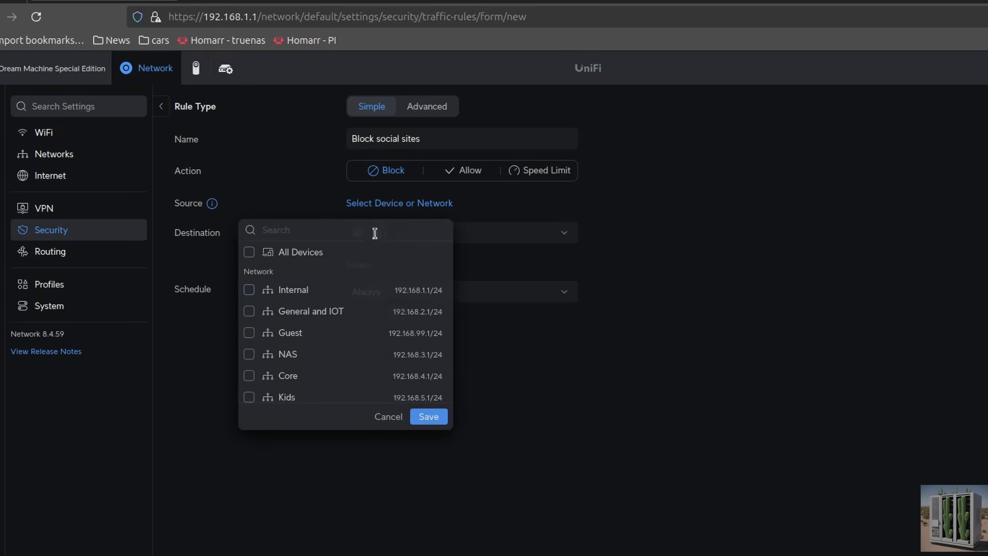
left_click(249, 397)
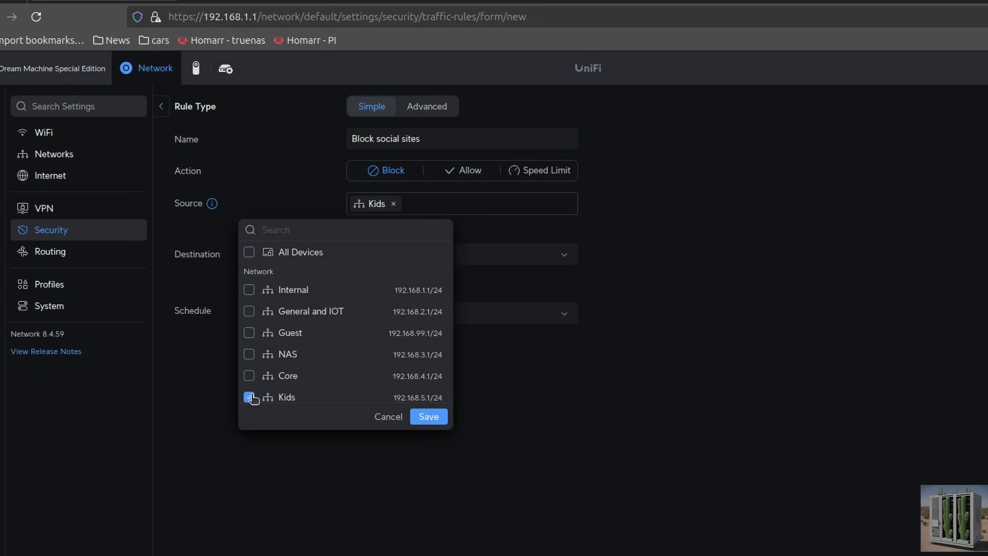
left_click(430, 418)
Find YouTube in the rule's destination app list and select YouTube and YouTube Kids for blocking
left_click(358, 286)
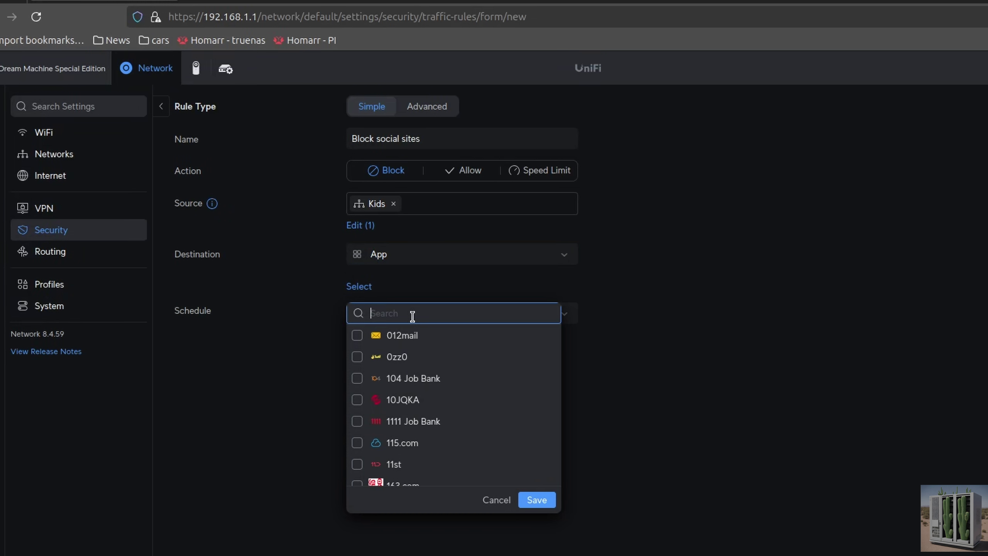
type("yout")
left_click(357, 335)
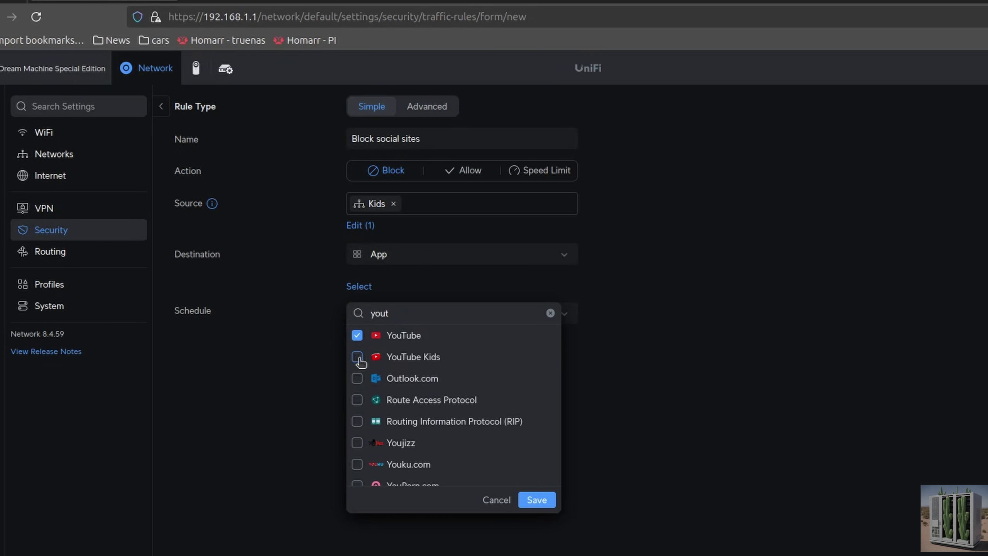
left_click(357, 357)
Add TikTok and Snapchat to the blocked apps and save the app selection
left_click(433, 310)
key("ctrl+a")
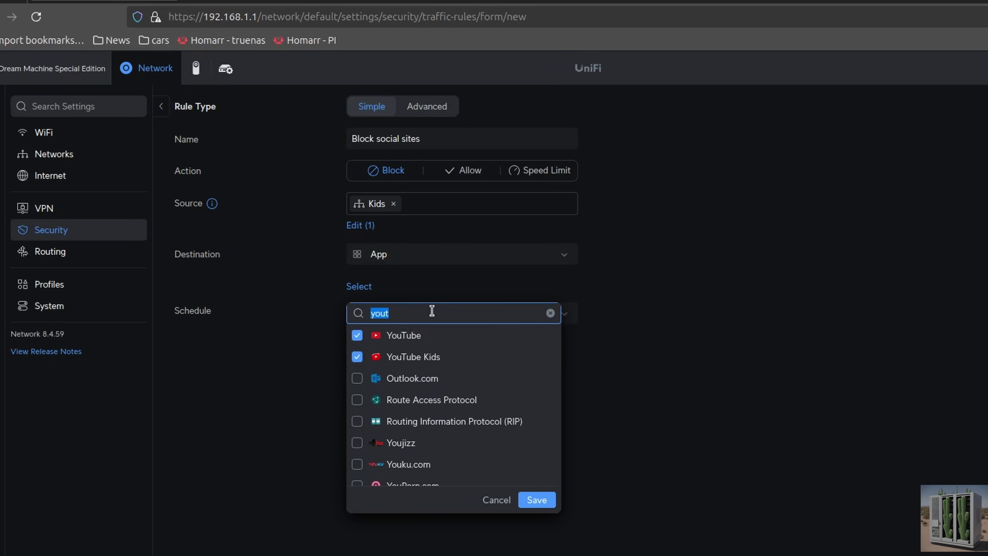
type("tik")
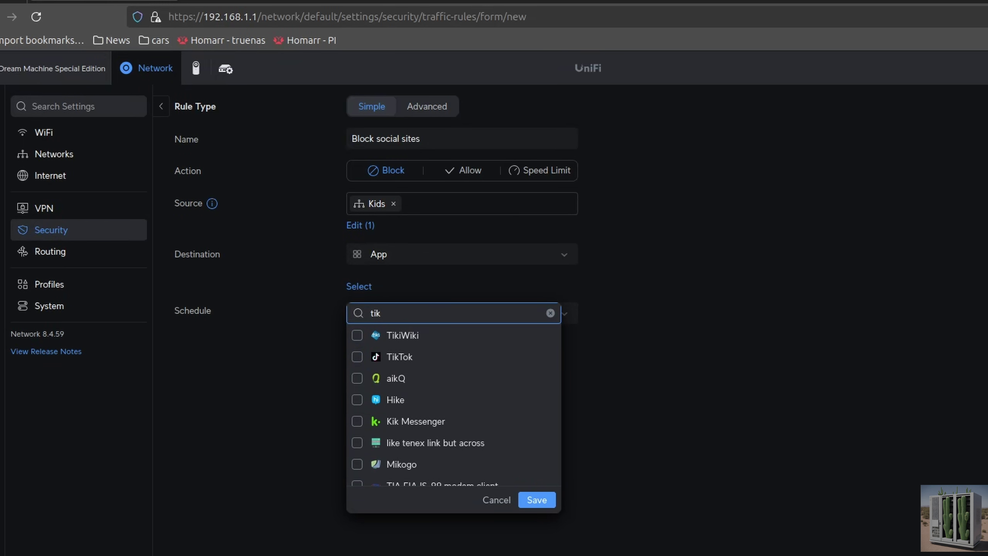
left_click(357, 357)
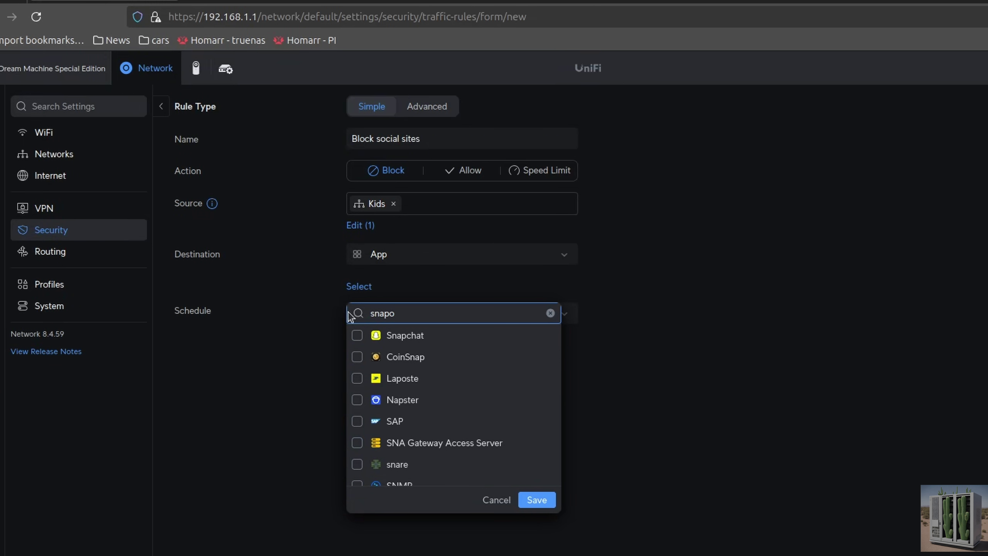
left_click(356, 335)
left_click(537, 501)
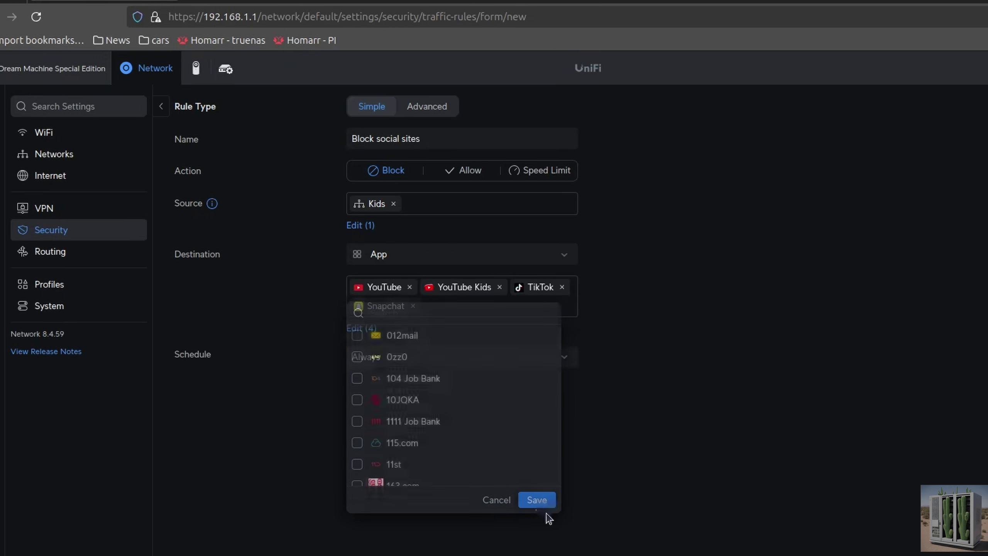
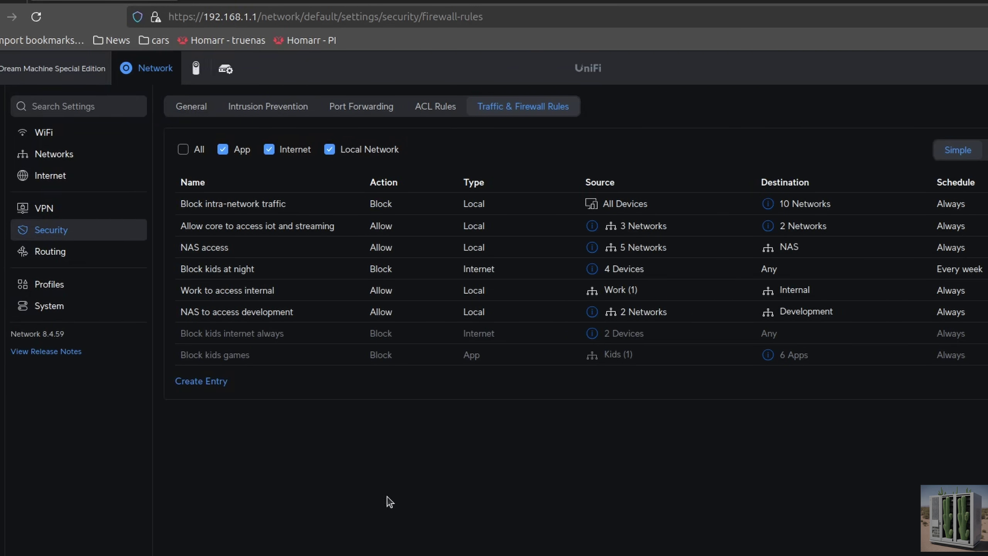
Create a traffic rule named "Block vpn" with the Kids network as its source
left_click(204, 380)
type("Block vpn")
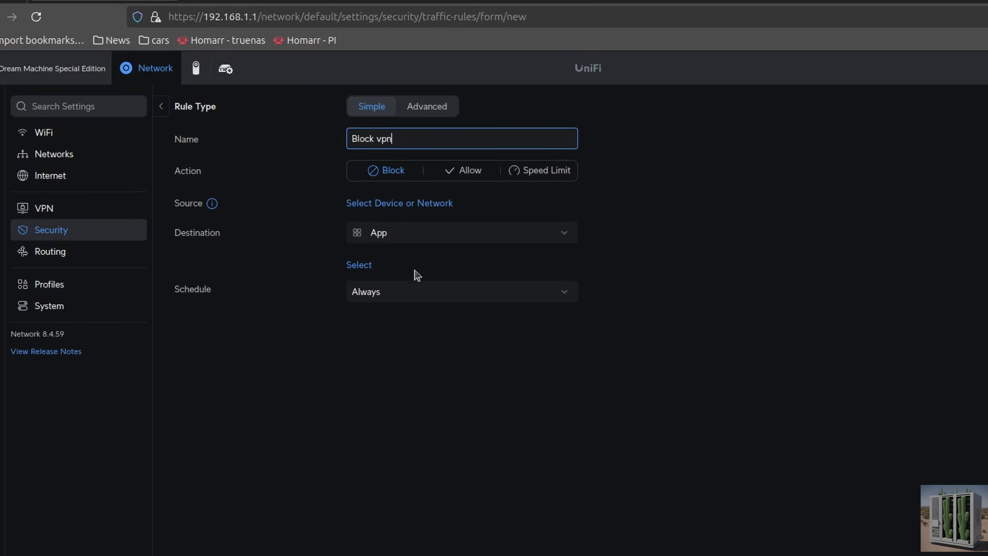
left_click(419, 241)
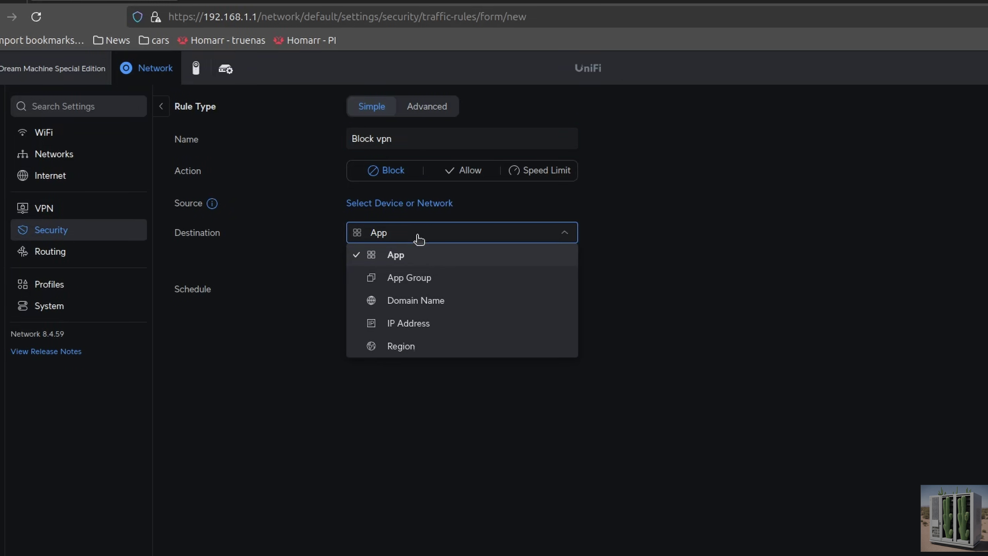
left_click(411, 203)
left_click(249, 397)
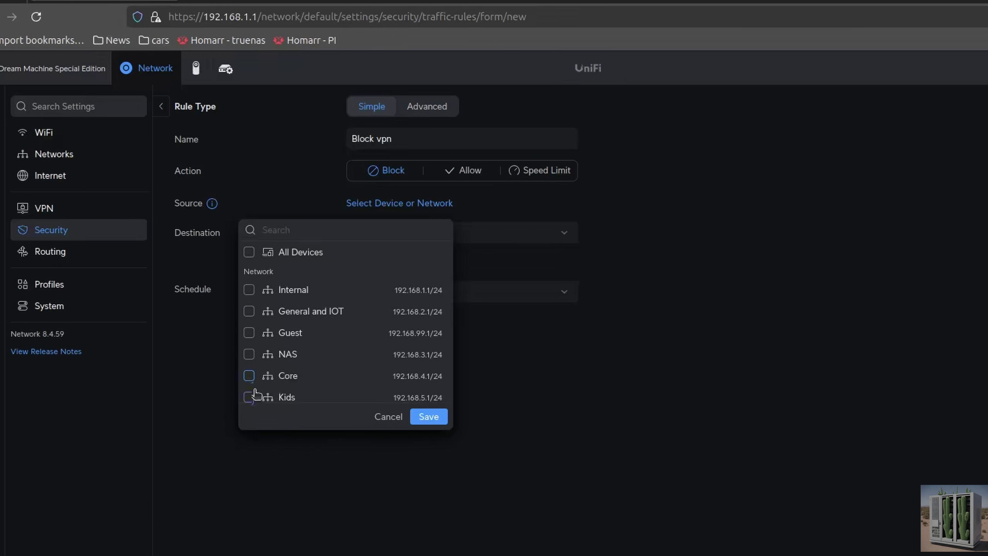
scroll(253, 373, "down", 1)
left_click(428, 417)
Set the rule's destination to App Group and select Tunneling and Proxy Services
left_click(416, 253)
left_click(400, 297)
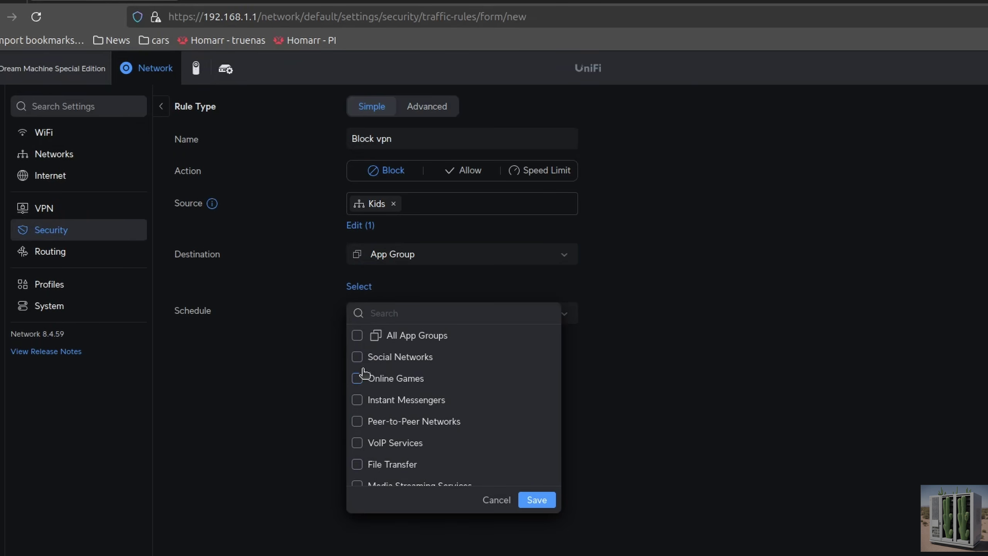
scroll(360, 389, "down", 5)
scroll(364, 436, "up", 5)
scroll(488, 463, "down", 4)
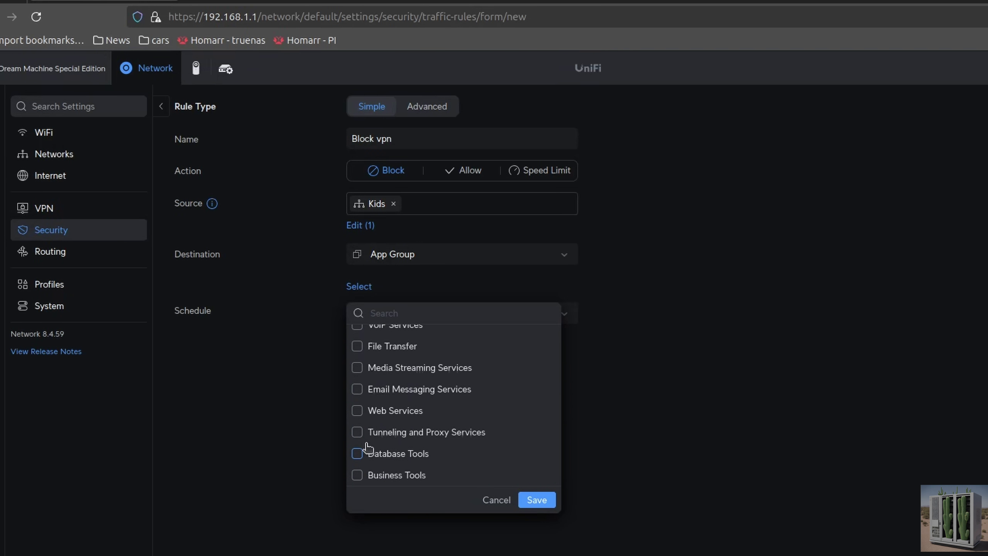
left_click(357, 432)
Cancel the app group selection and leave the "Block vpn" rule without saving it
left_click(501, 502)
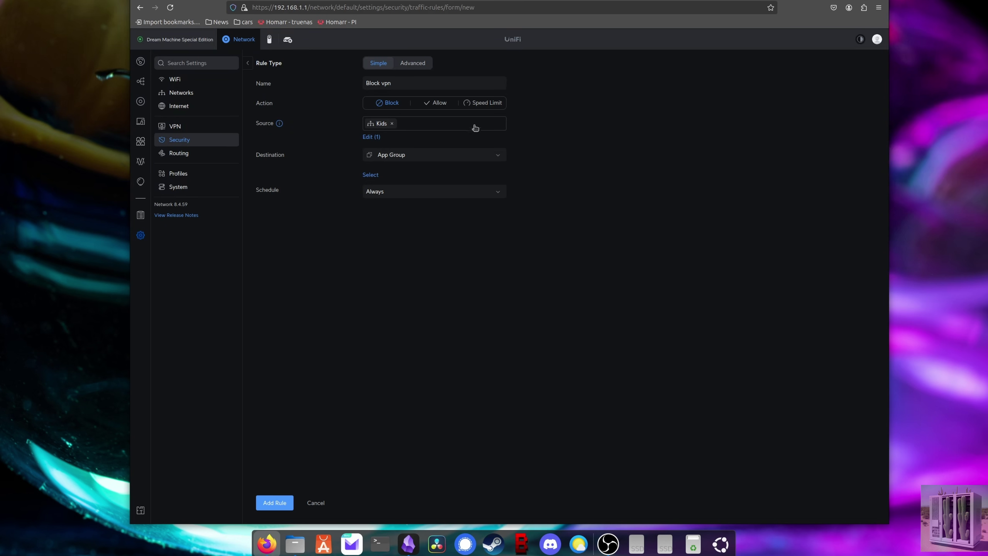
left_click(247, 63)
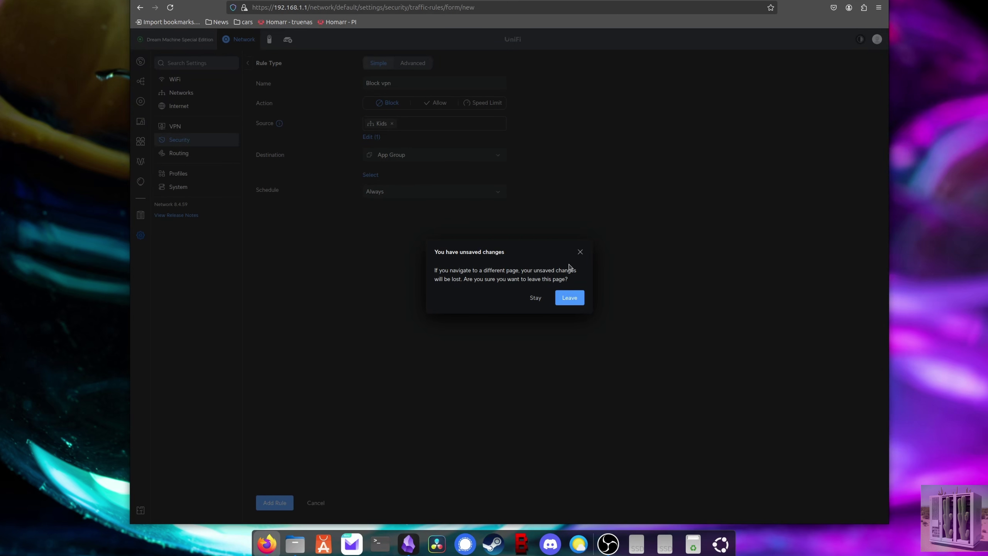
left_click(569, 298)
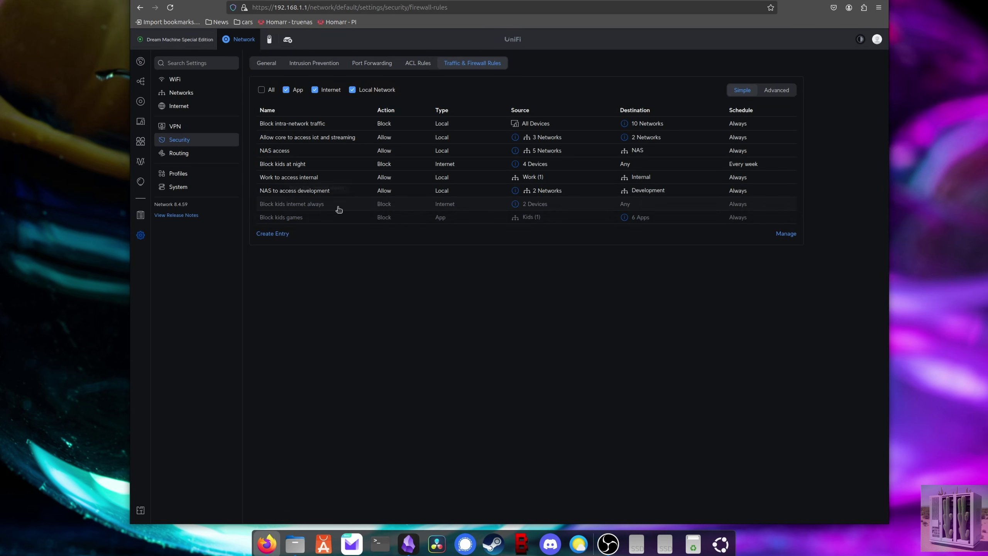
Review the settings of the existing "Block kids games" and "Block kids at night" rules
left_click(330, 218)
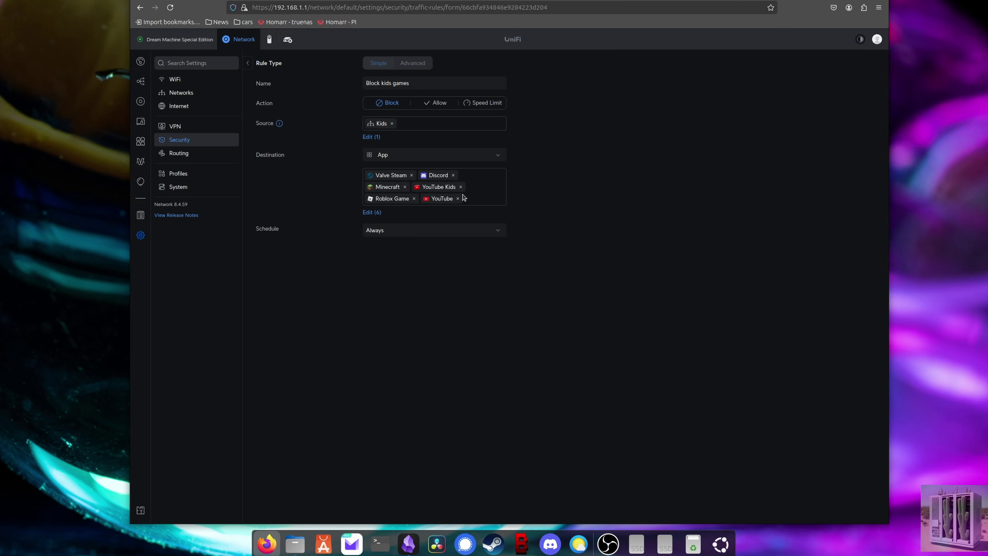
left_click(248, 63)
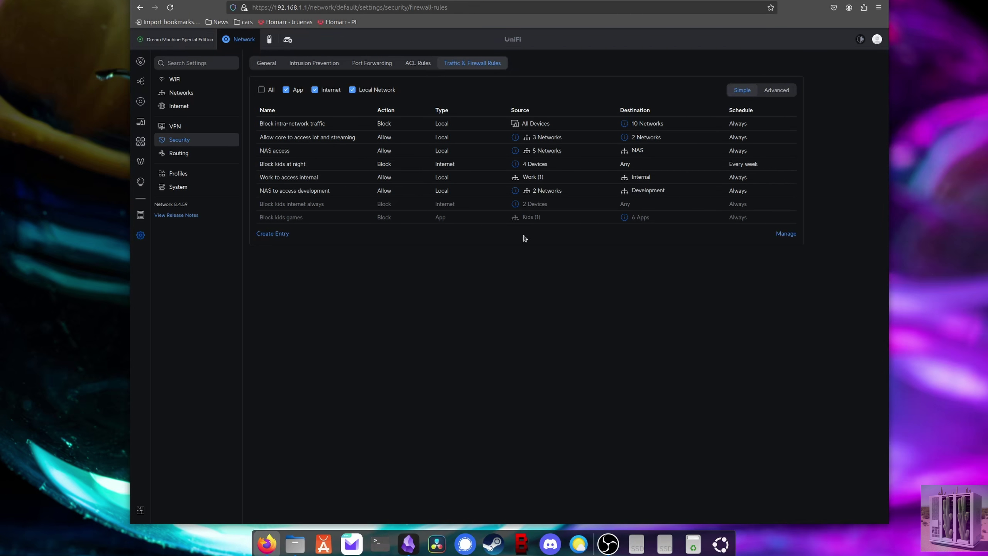
left_click(406, 167)
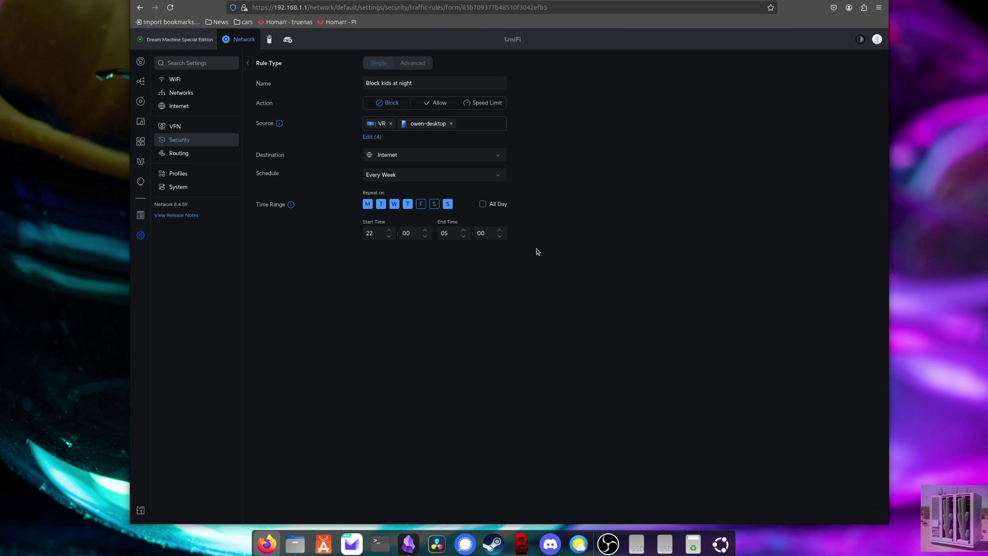
left_click(247, 63)
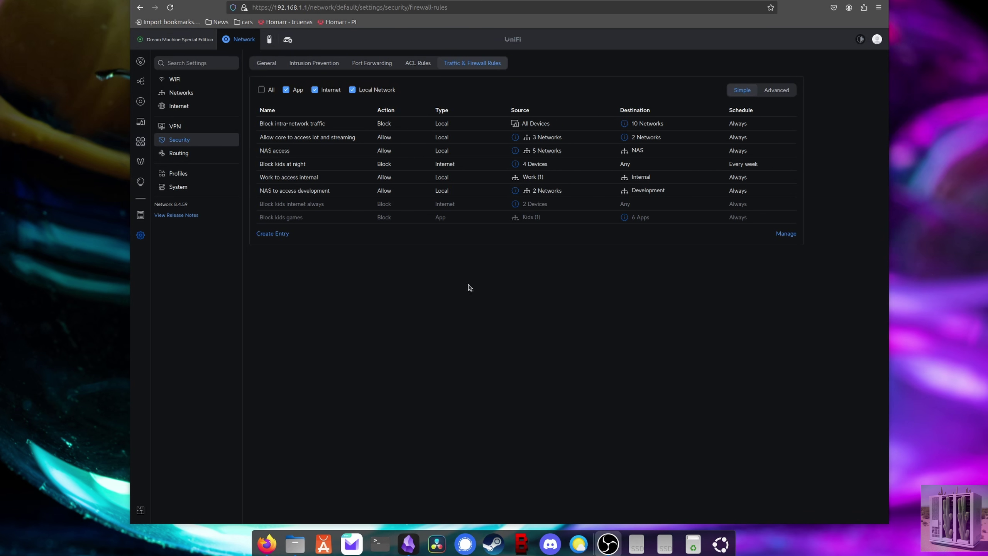
Open the settings of the Kids virtual network
left_click(141, 235)
left_click(180, 93)
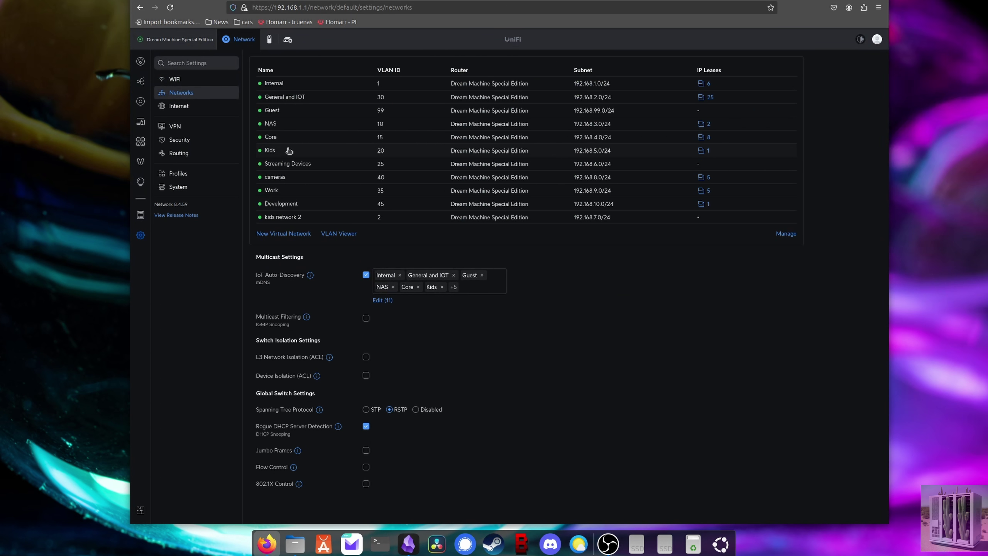
left_click(289, 151)
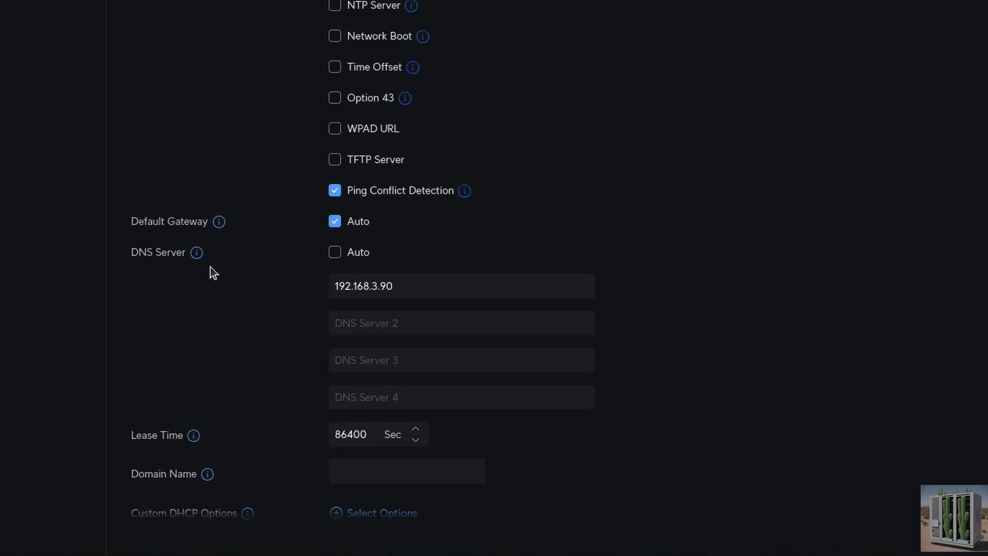
Examine the Kids network's content filtering, DHCP and DNS Server settings
mouse_move(196, 259)
scroll(460, 367, "up", 10)
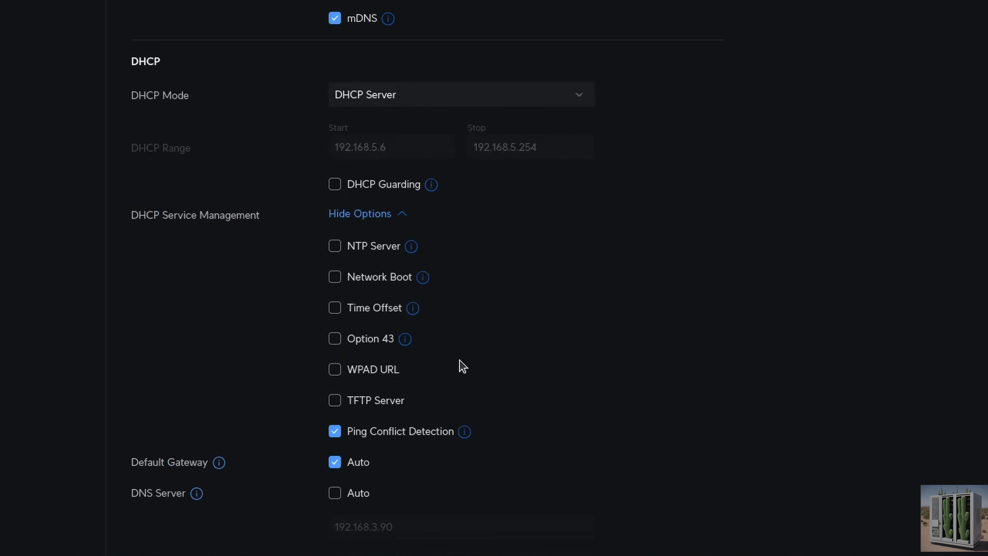
scroll(566, 126, "down", 3)
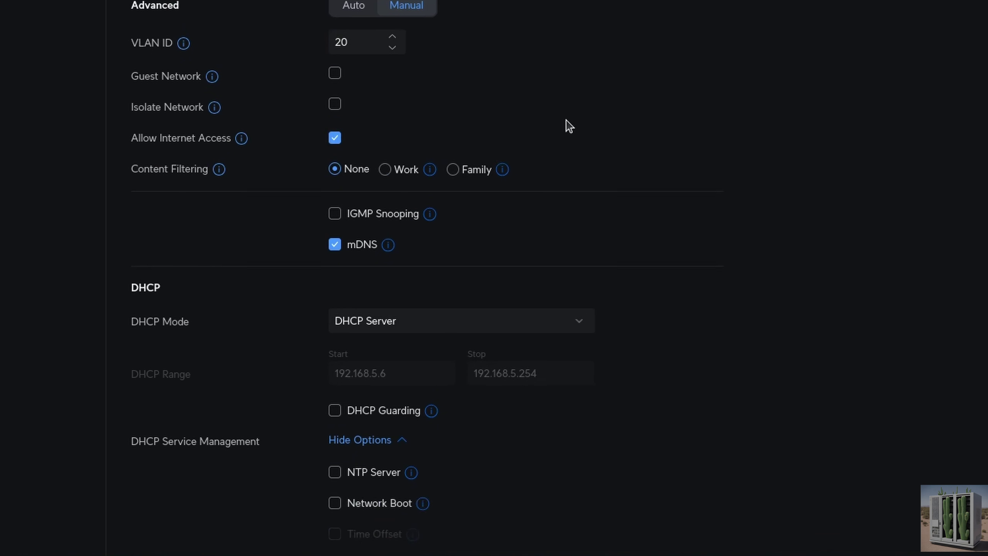
scroll(443, 108, "up", 1)
scroll(447, 117, "down", 3)
scroll(449, 119, "down", 5)
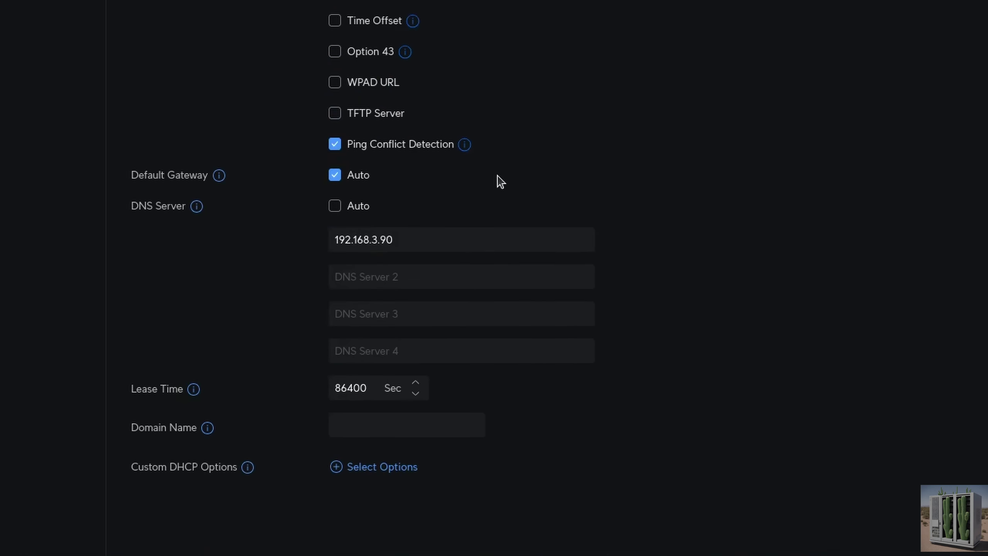
mouse_move(195, 210)
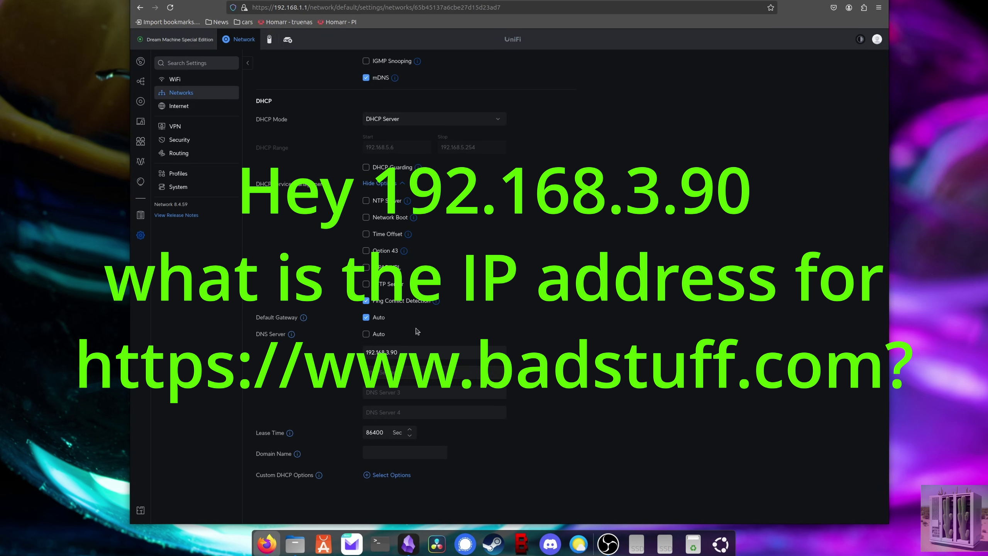
mouse_move(404, 352)
left_mouse_down()
mouse_move(372, 354)
mouse_move(393, 352)
left_mouse_up()
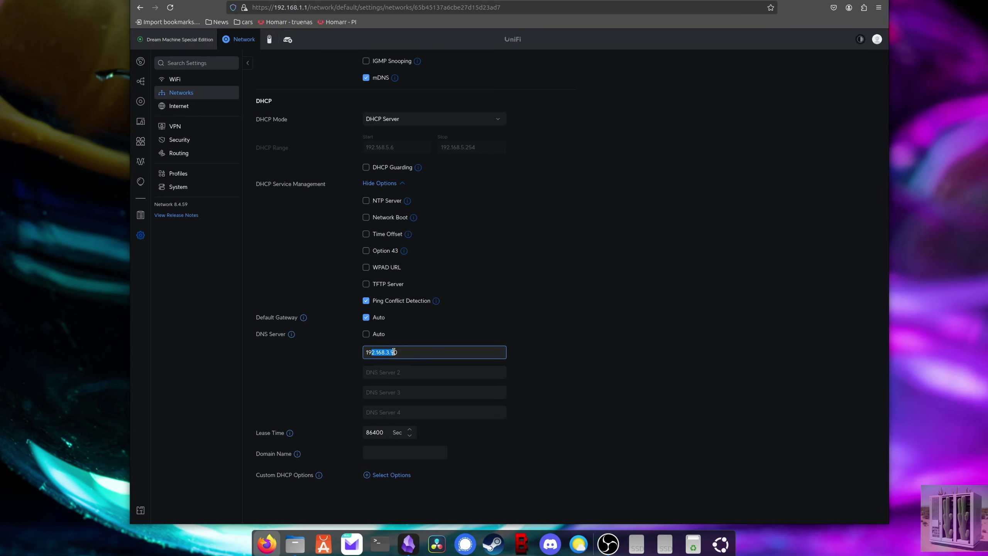
left_click(394, 352)
left_click_drag(408, 351, 354, 354)
left_click(595, 397)
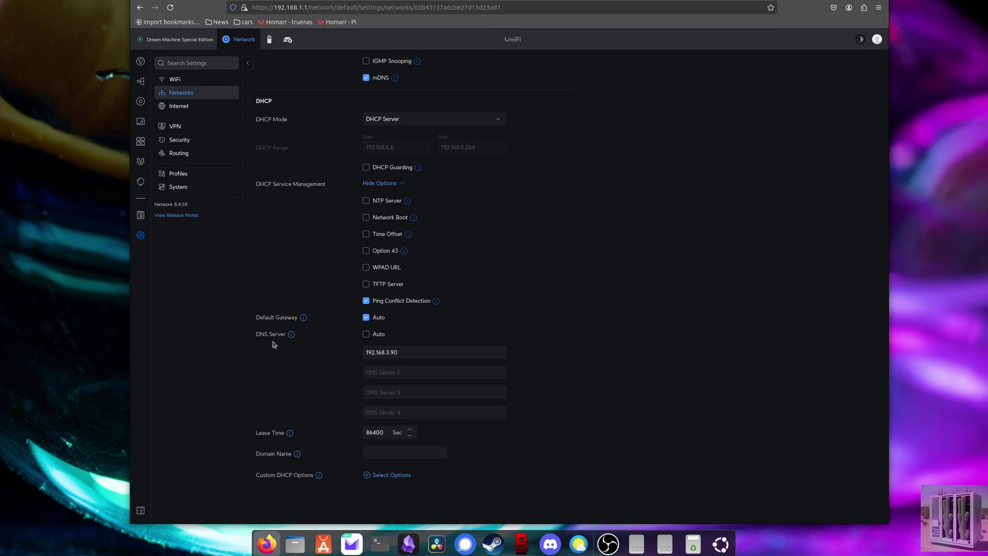
left_click_drag(252, 334, 280, 334)
triple_click(417, 351)
left_click(416, 349)
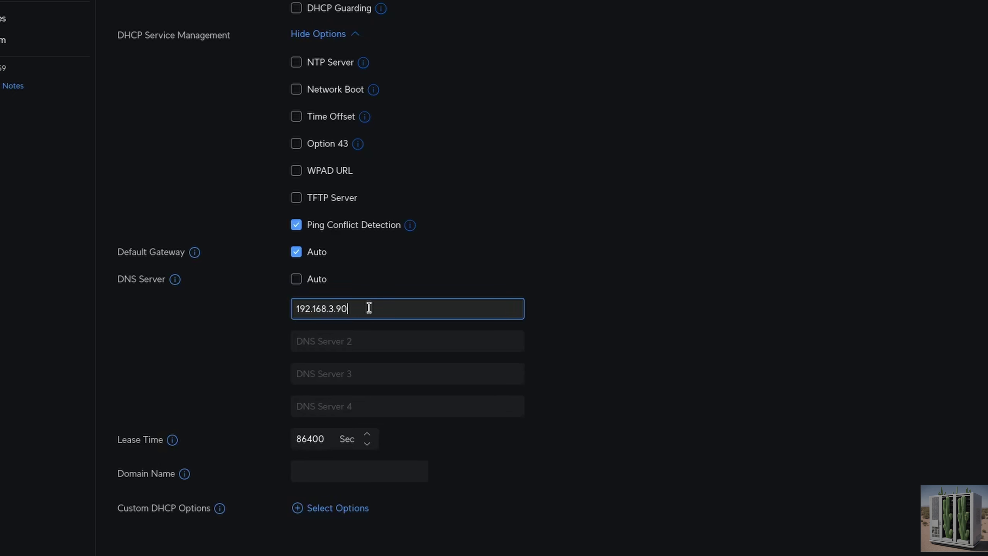
left_click_drag(125, 279, 149, 279)
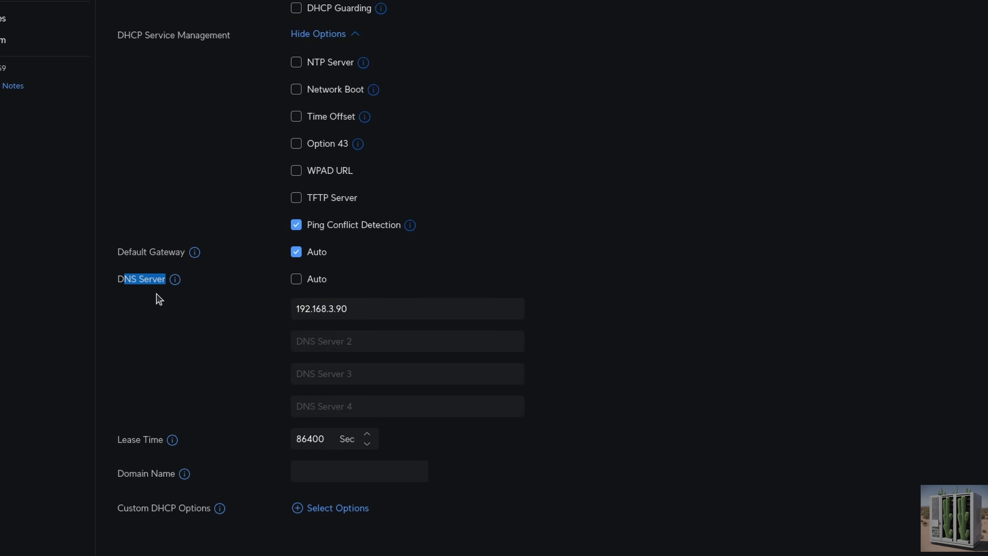
left_click(160, 306)
Replace the Kids network's first DNS server address with 1.1.1.1
left_click_drag(353, 309, 278, 316)
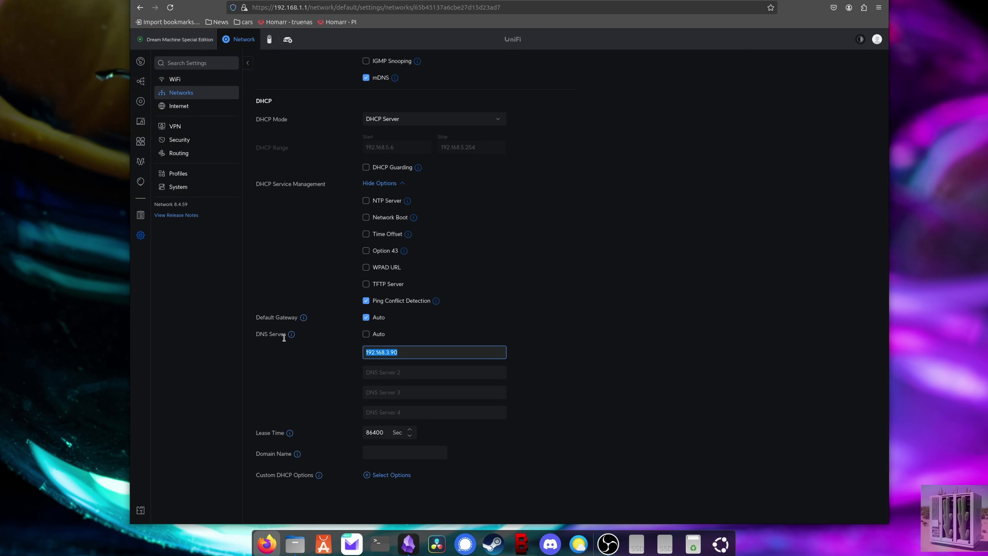
mouse_move(289, 336)
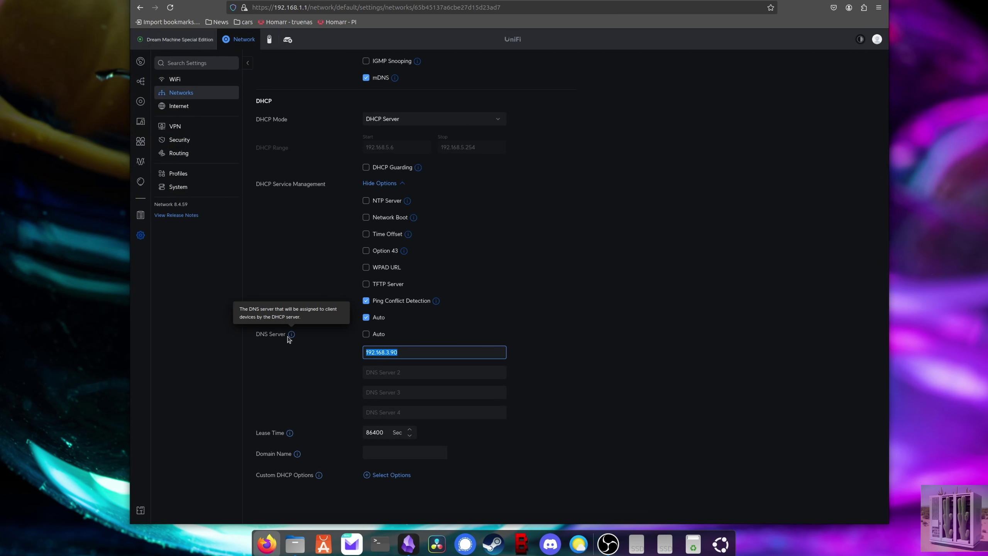
type("1.1.1.1")
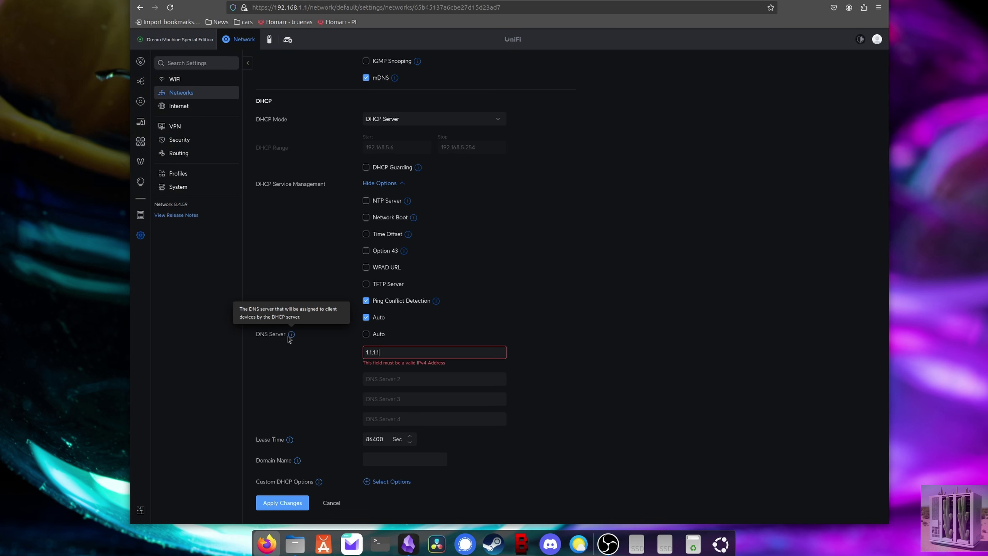
Switch to the Cloudflare blog post "Introducing 1.1.1.1 for Families" and read why the filtered DNS service was introduced
left_click(485, 326)
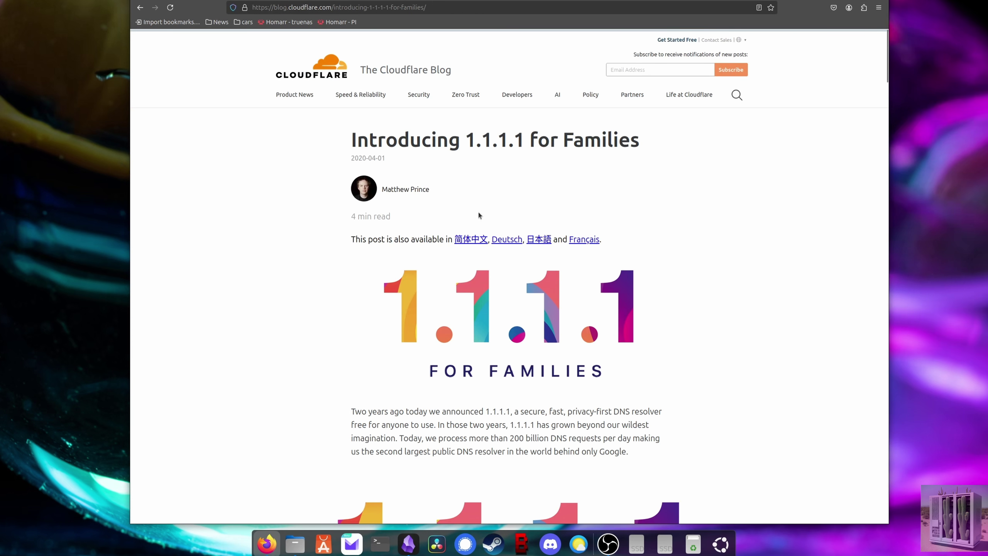
scroll(458, 326, "down", 3)
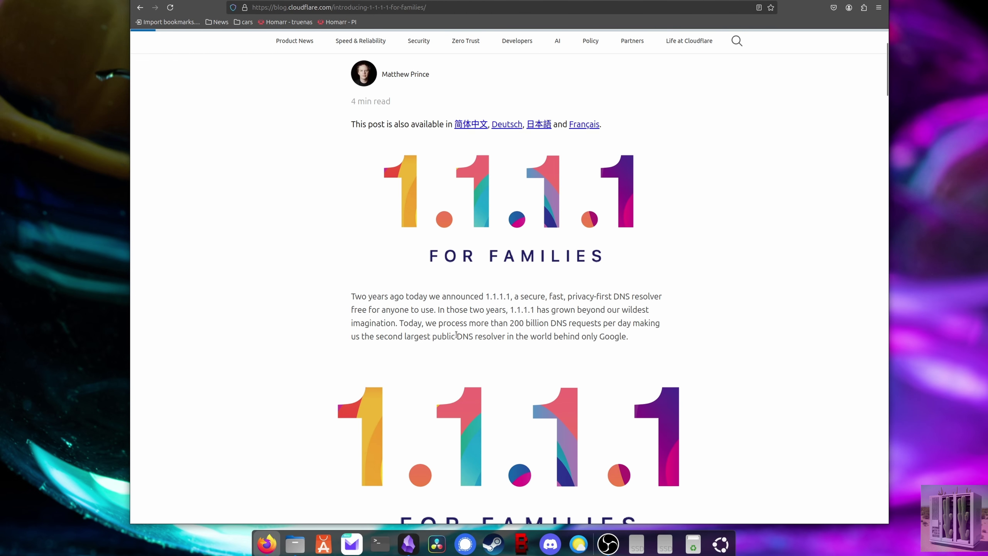
scroll(456, 334, "down", 5)
scroll(439, 321, "down", 1)
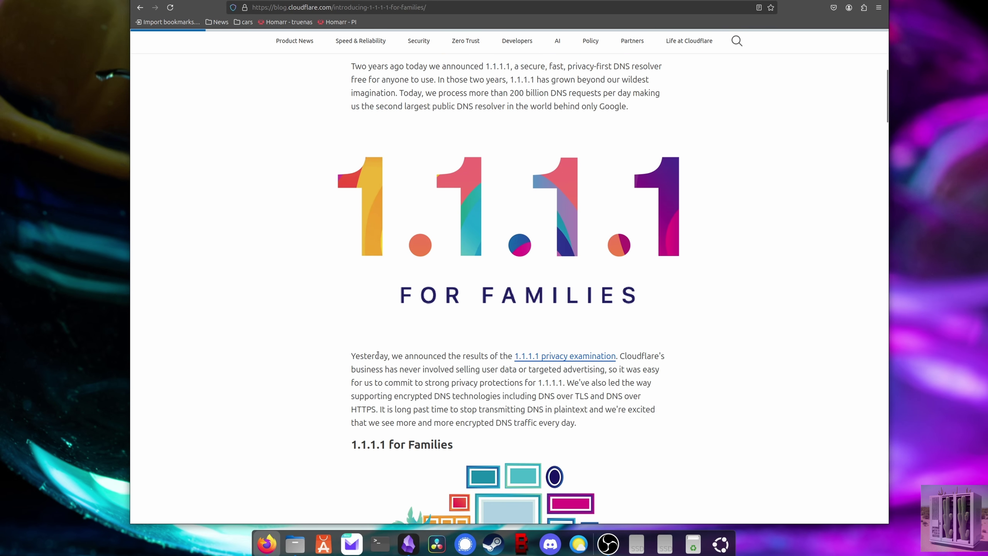
left_click_drag(378, 355, 430, 396)
left_click(430, 393)
scroll(428, 390, "down", 7)
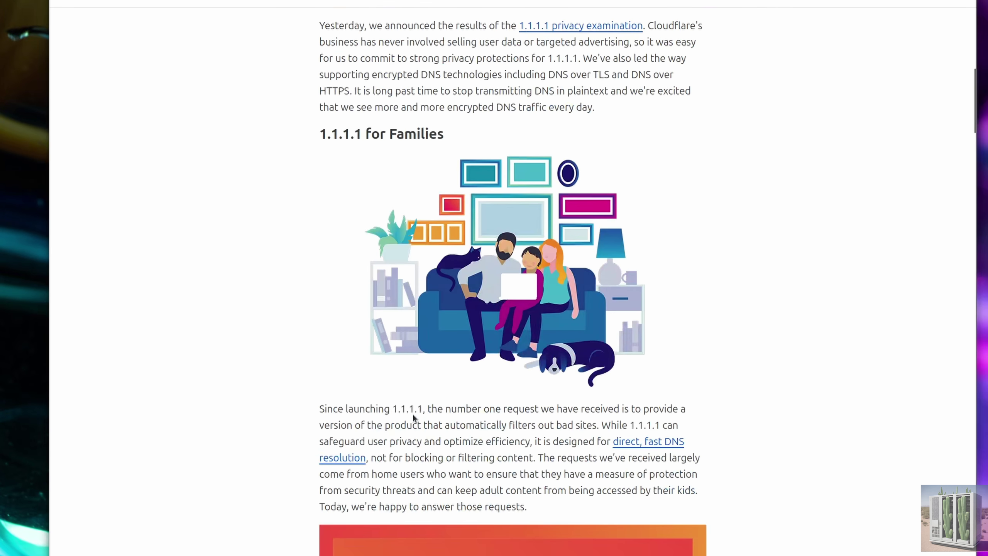
left_click_drag(324, 409, 427, 407)
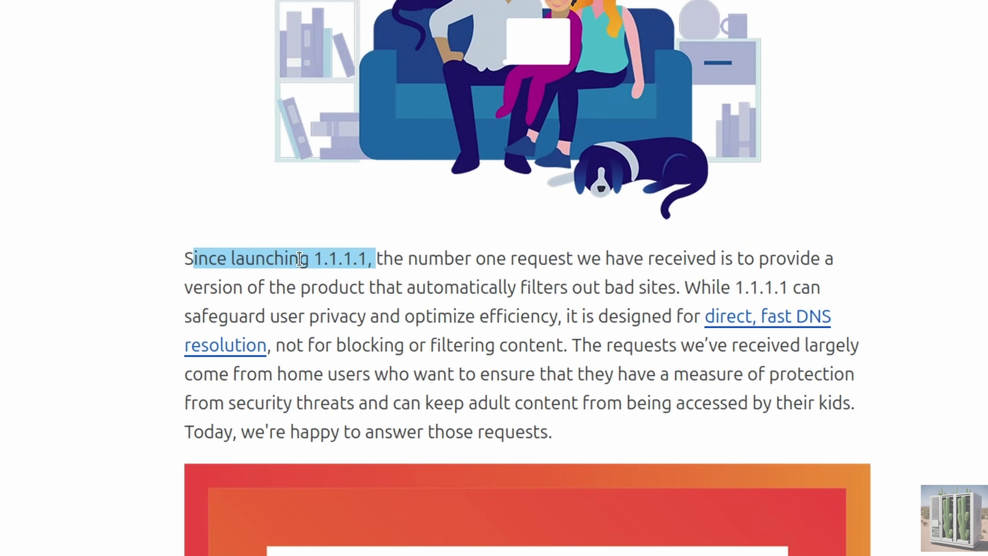
left_click_drag(285, 259, 824, 260)
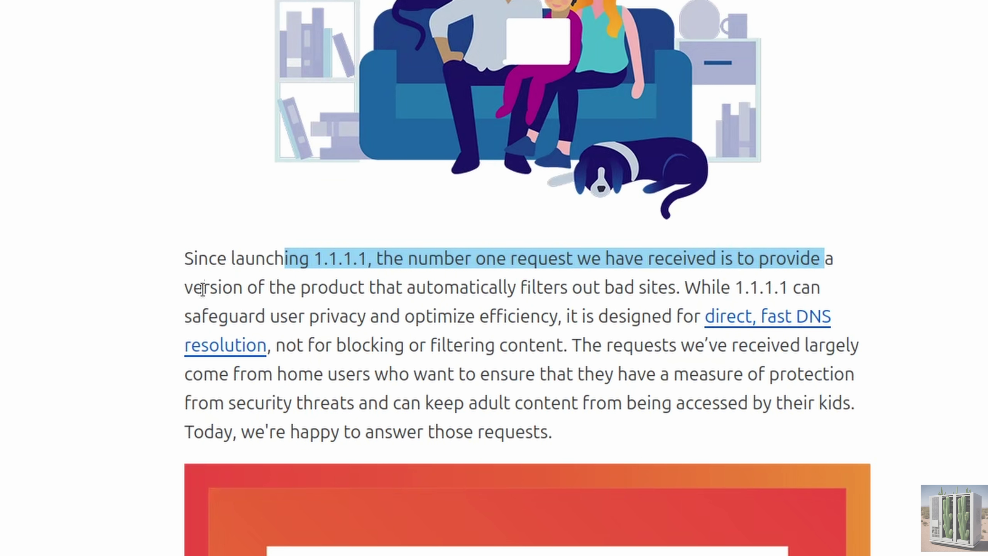
left_click_drag(218, 288, 821, 287)
left_click_drag(184, 315, 532, 345)
left_click(531, 347)
Look up the article's primary DNS addresses for "Malware Blocking Only" and "Malware and Adult Content"
scroll(531, 346, "down", 3)
scroll(532, 352, "down", 20)
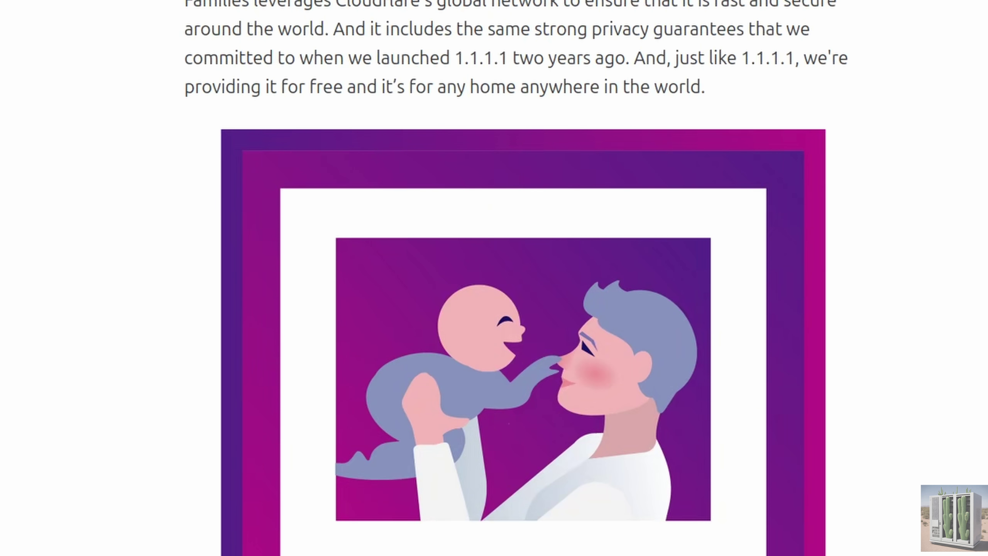
scroll(494, 277, "down", 10)
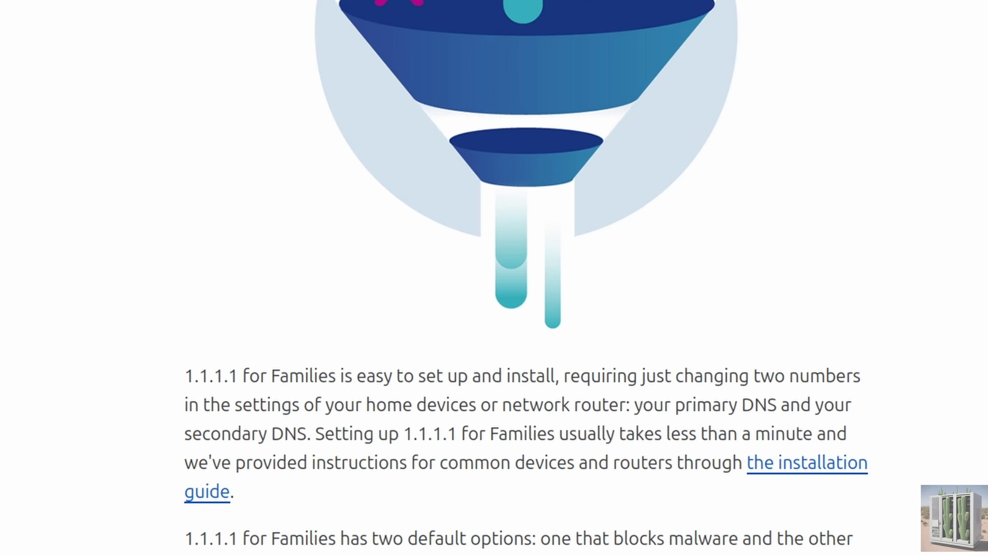
scroll(407, 222, "down", 10)
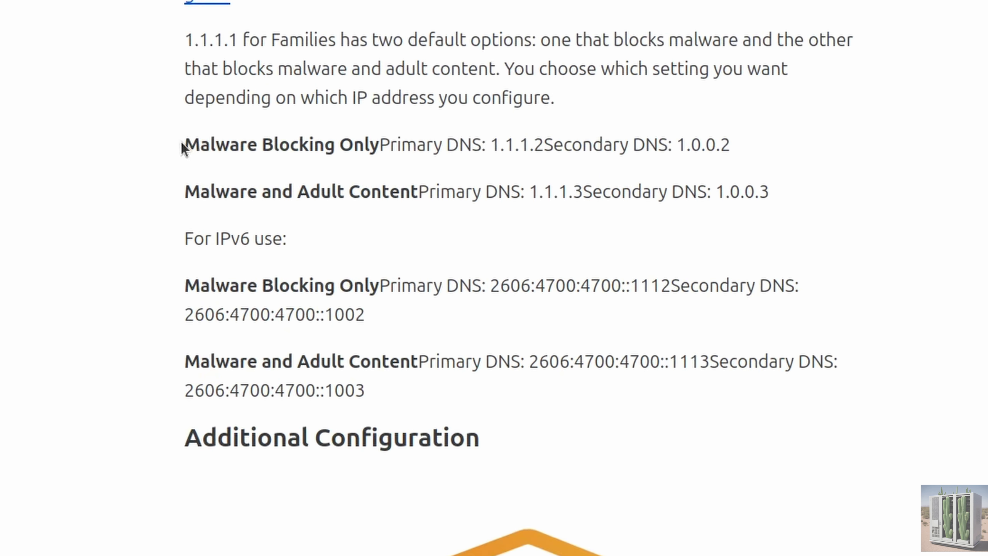
left_click_drag(183, 146, 379, 148)
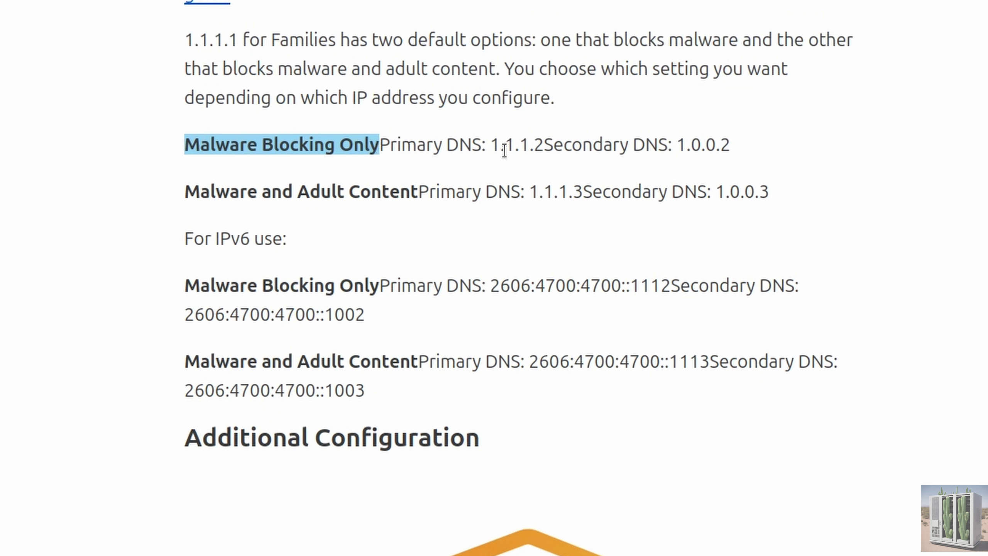
left_click_drag(490, 146, 546, 147)
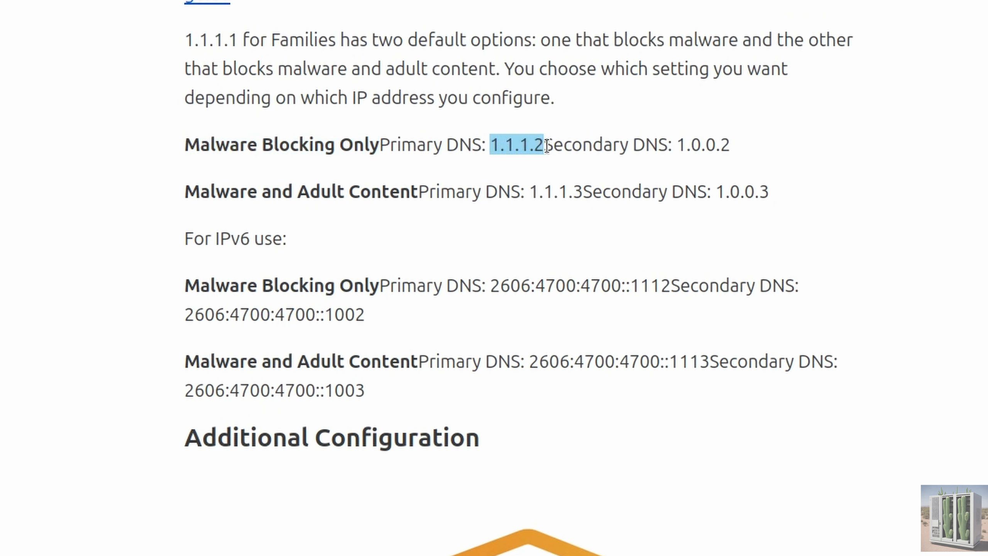
left_click_drag(186, 191, 418, 191)
left_click_drag(530, 192, 584, 192)
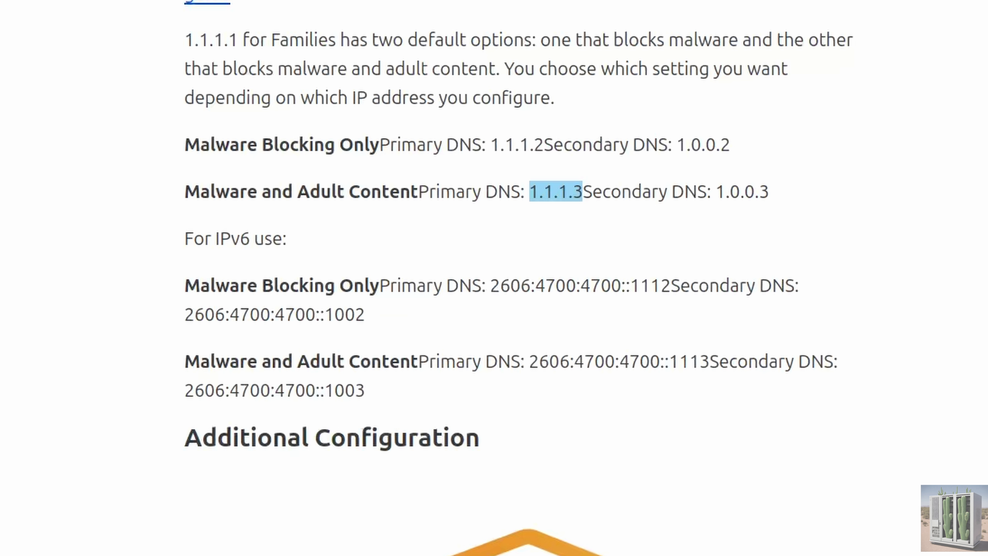
left_click(327, 169)
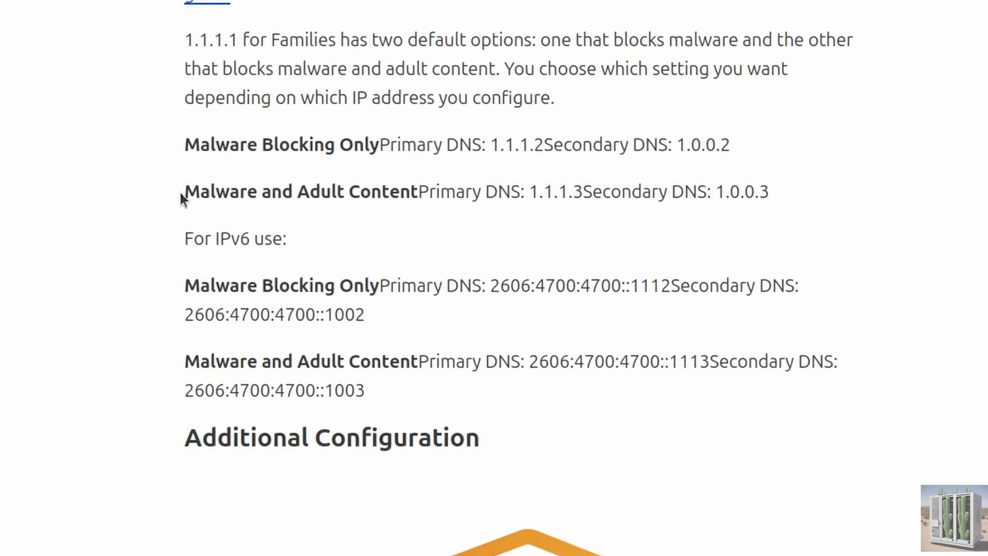
left_click_drag(187, 192, 422, 193)
left_click_drag(482, 193, 582, 192)
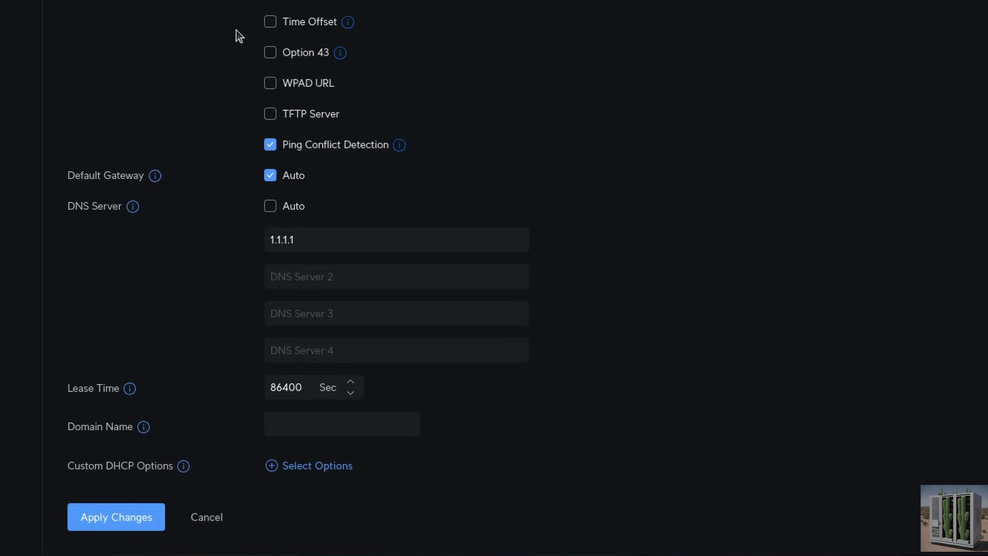
Try 1.1.1.3 as the Kids network's first DNS server and discard the unsaved changes
left_click(308, 241)
key("BackSpace")
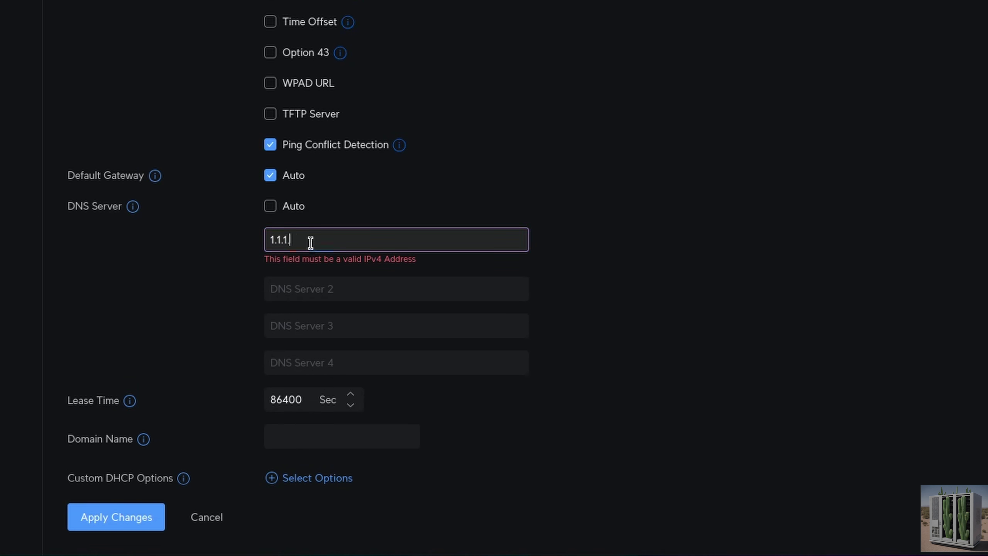
type("3")
left_click(878, 306)
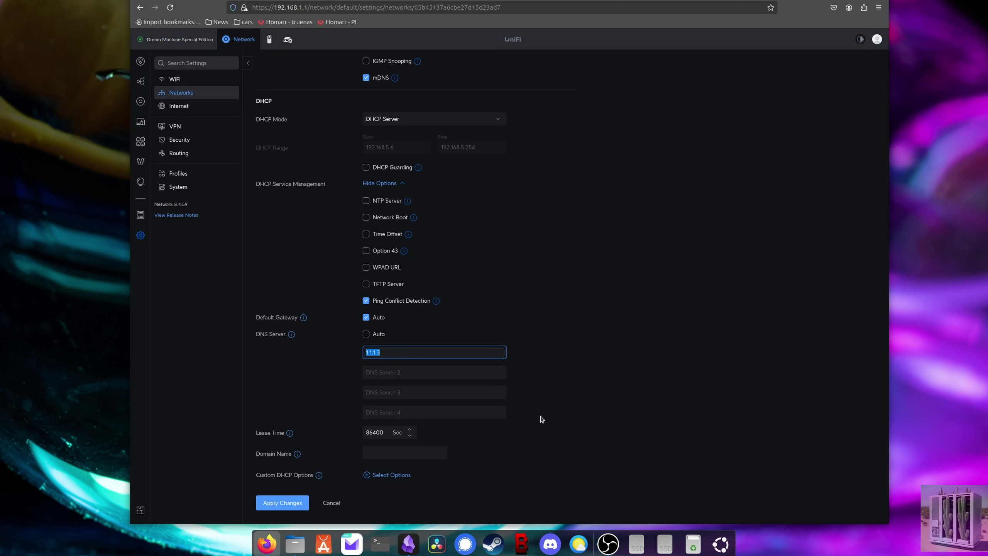
left_click(544, 434)
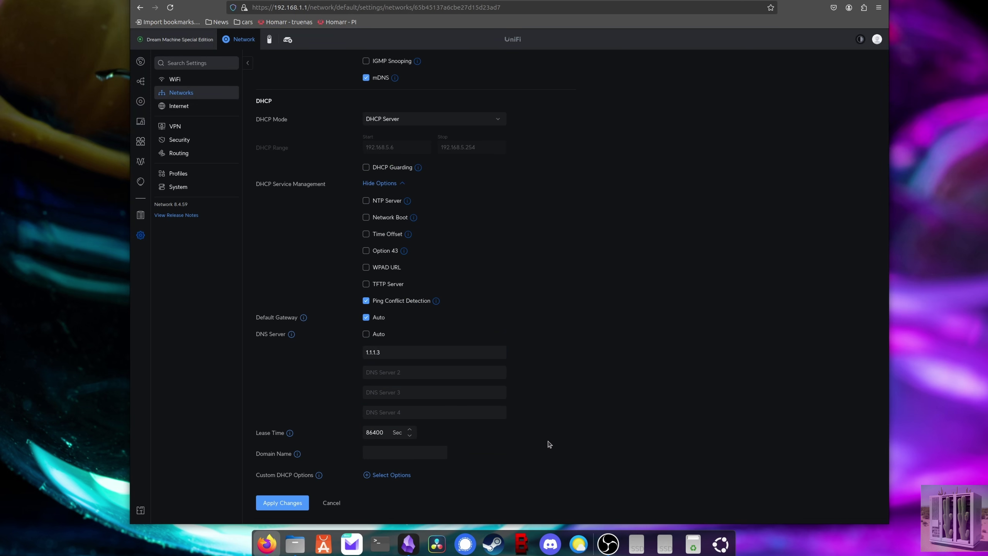
left_click(331, 502)
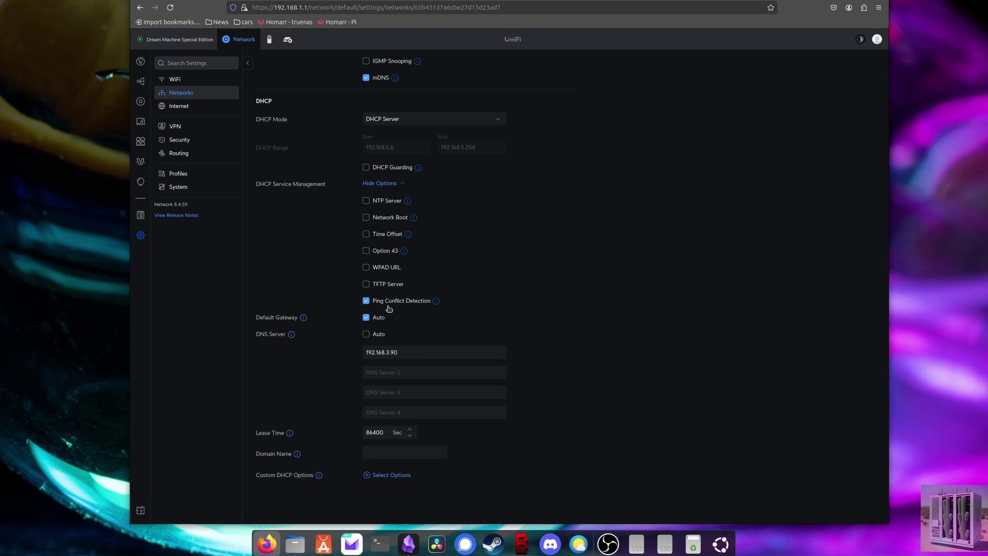
Examine the Kids network's custom DNS server address and the Pi-hole dashboard, and return to the network settings
left_click_drag(392, 351, 355, 342)
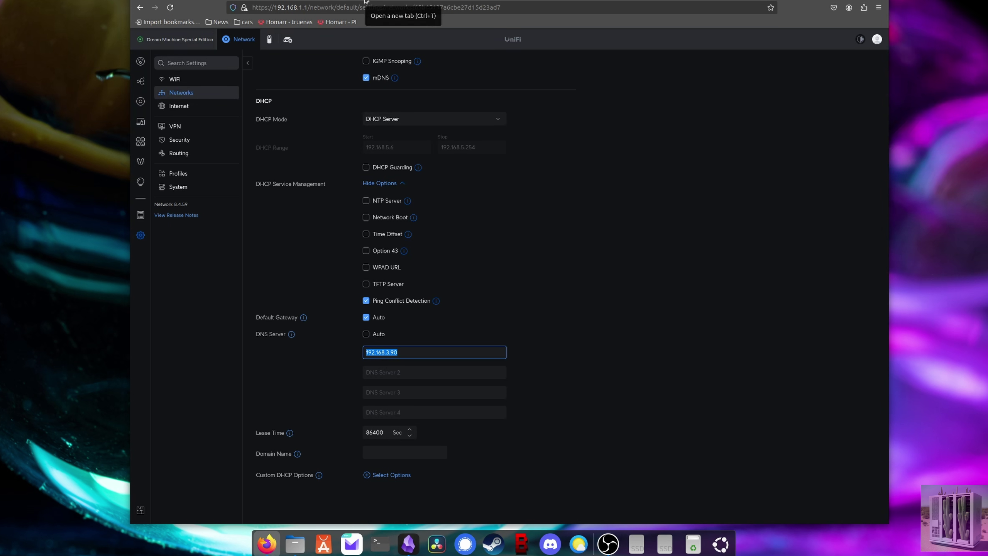
left_click(350, 1)
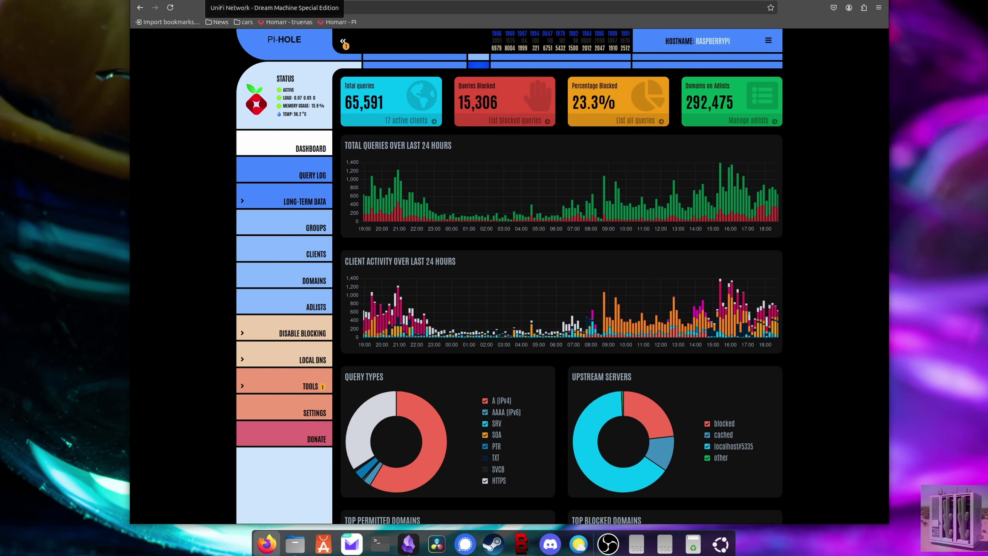
key("ctrl+Tab")
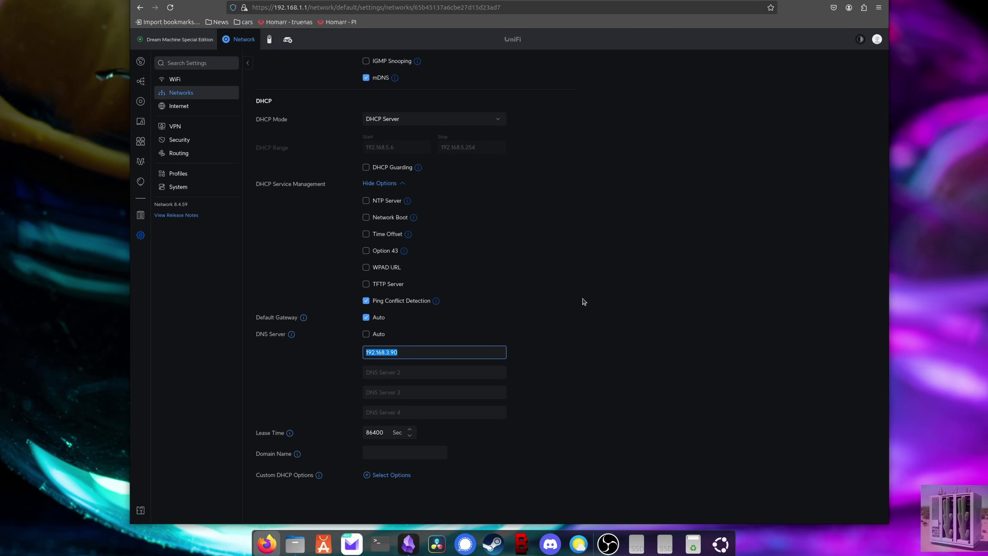
Review the Kids network's VLAN, content filtering, DHCP and DNS settings
scroll(569, 309, "up", 7)
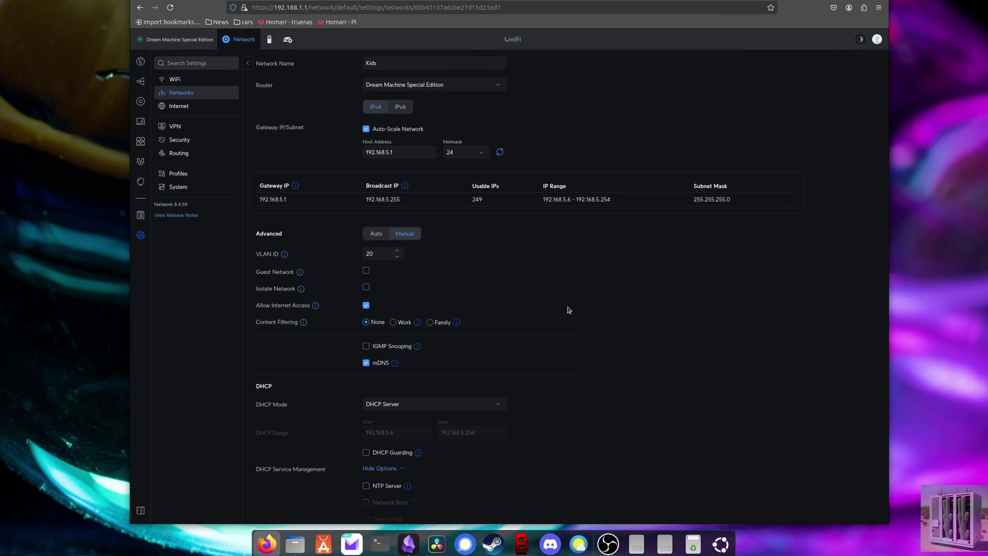
scroll(569, 309, "down", 2)
scroll(568, 309, "up", 2)
scroll(566, 319, "down", 7)
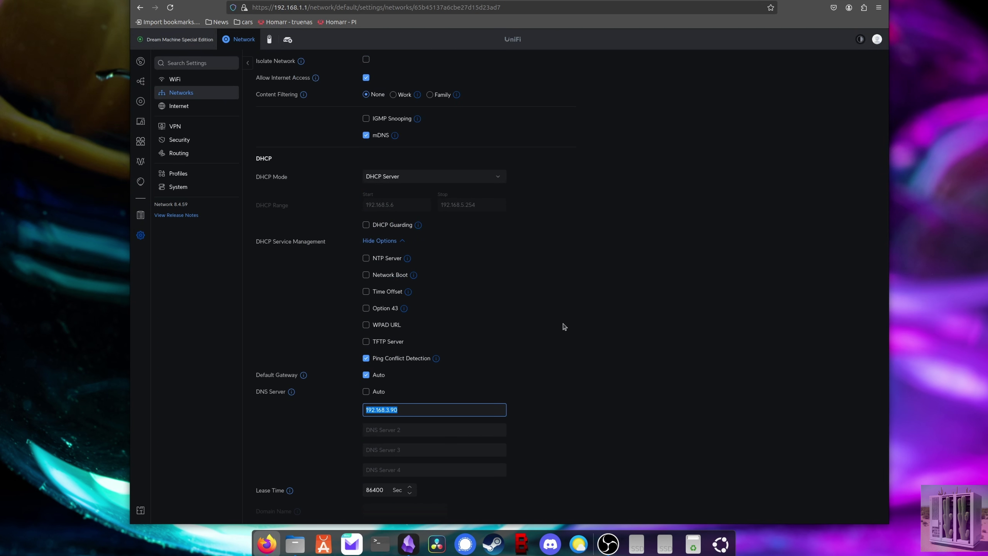
left_click(544, 409)
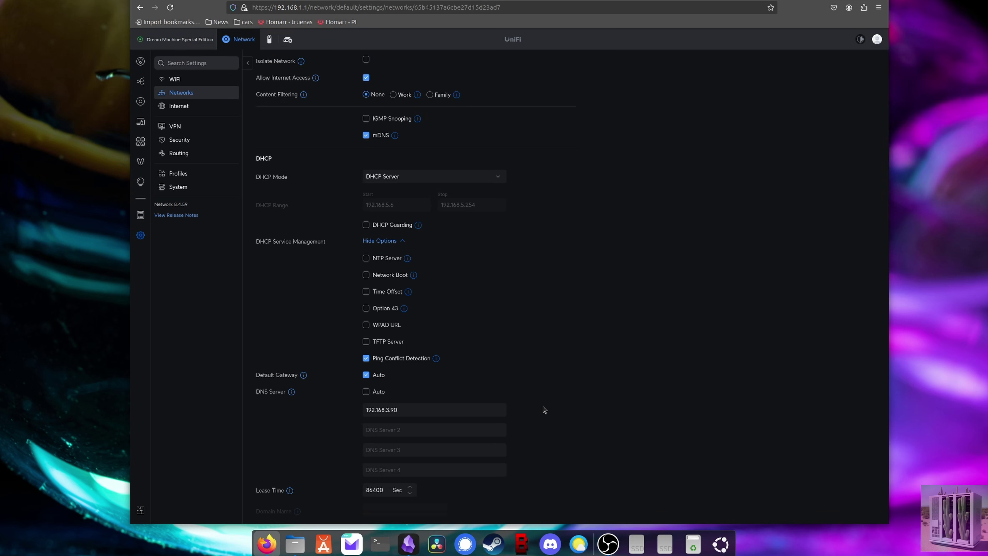
scroll(544, 409, "up", 5)
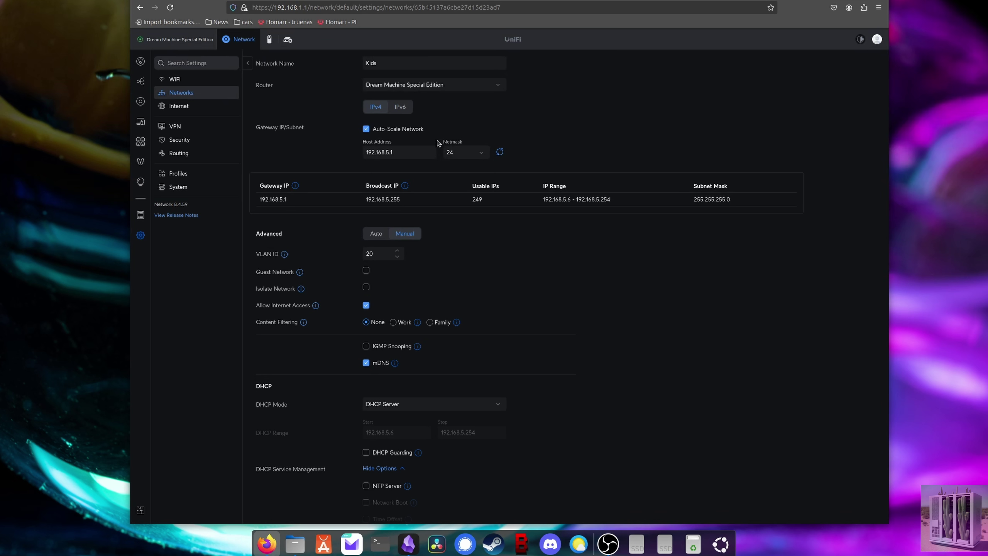
Check which virtual network the "thenetwork-k" WiFi is assigned to, and return to the WiFi list
left_click(175, 79)
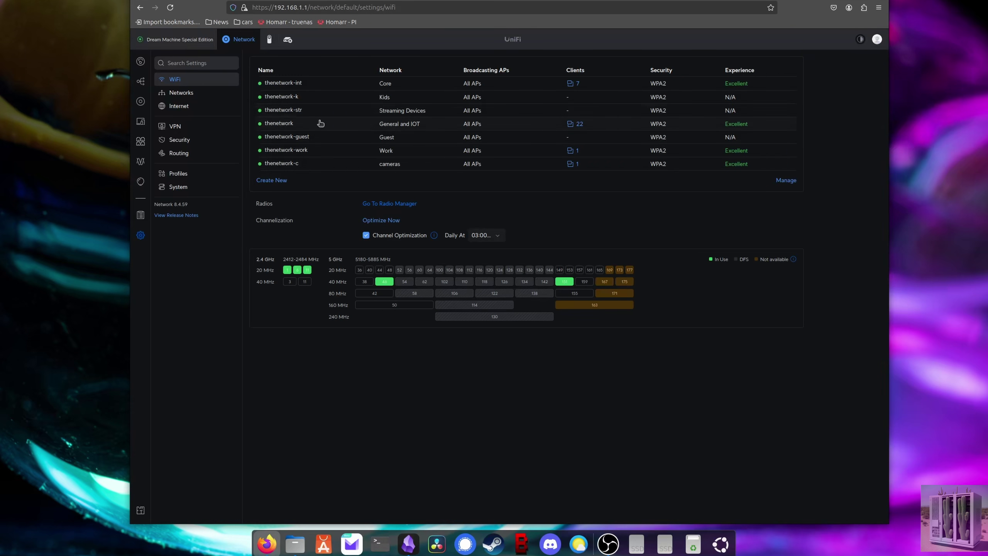
left_click(319, 98)
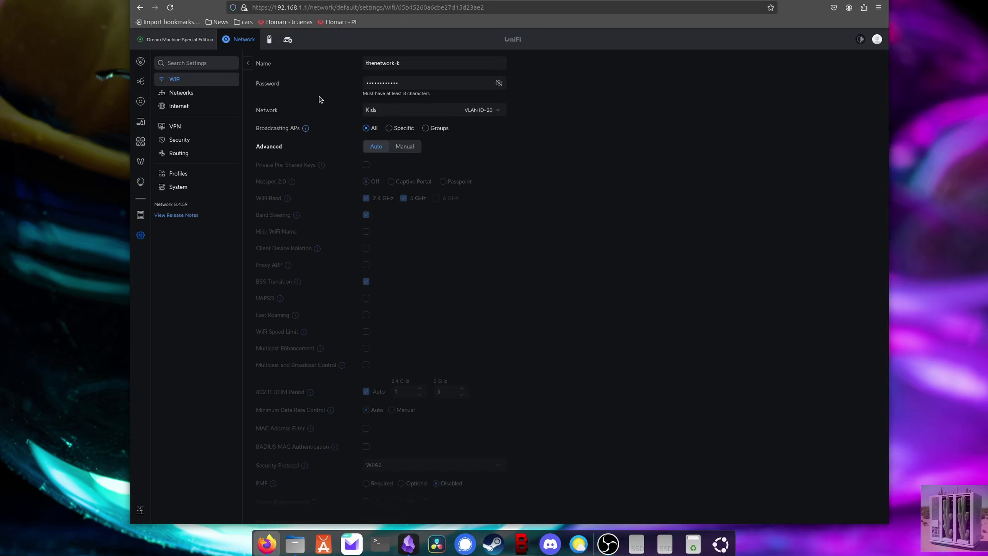
left_click(248, 64)
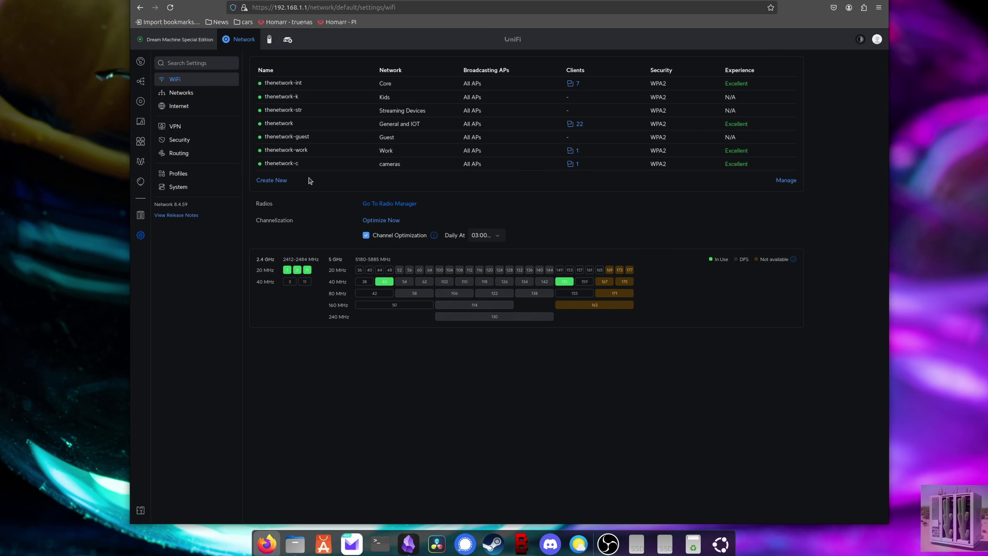
Show the port management view for the USW-24-PoE switch and examine its ports' native VLANs
left_click(142, 141)
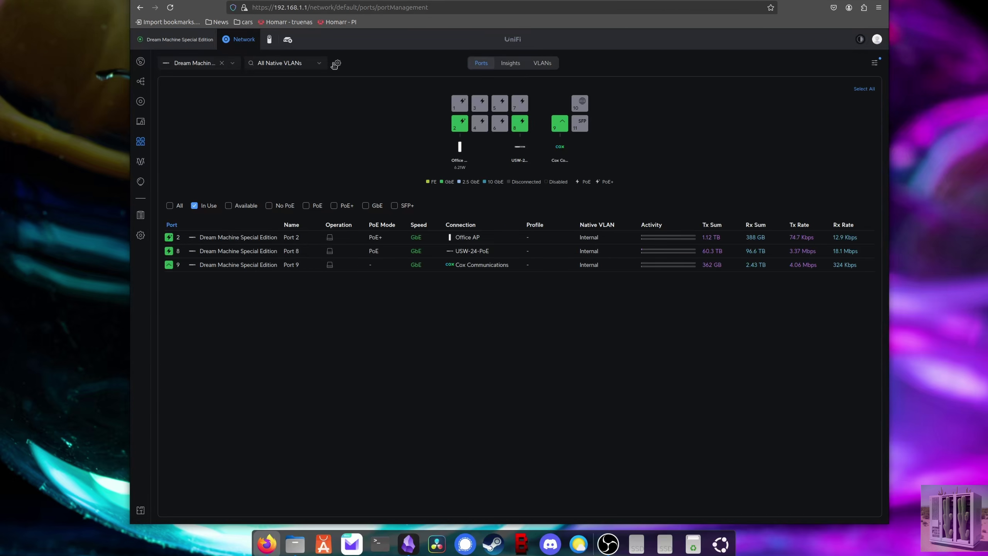
left_click(232, 66)
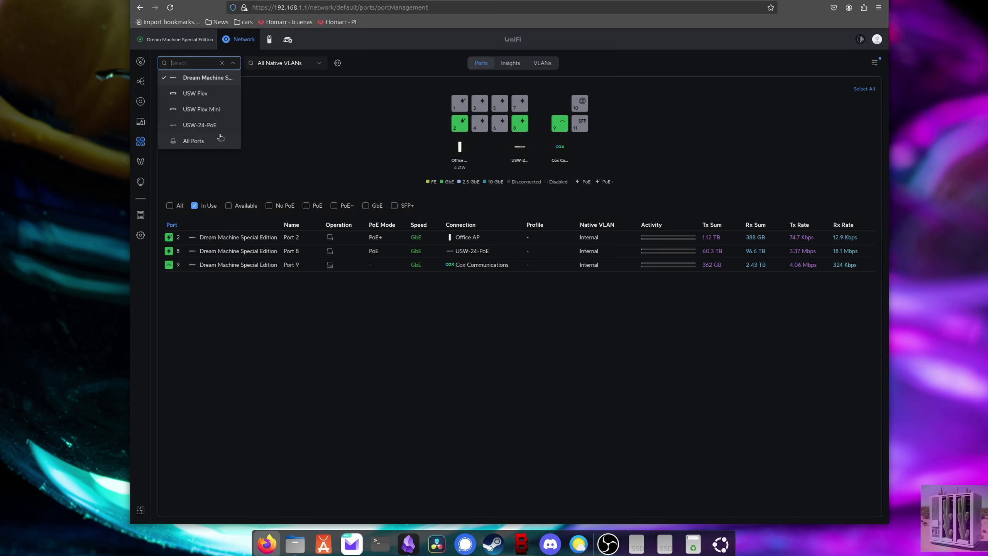
left_click(212, 125)
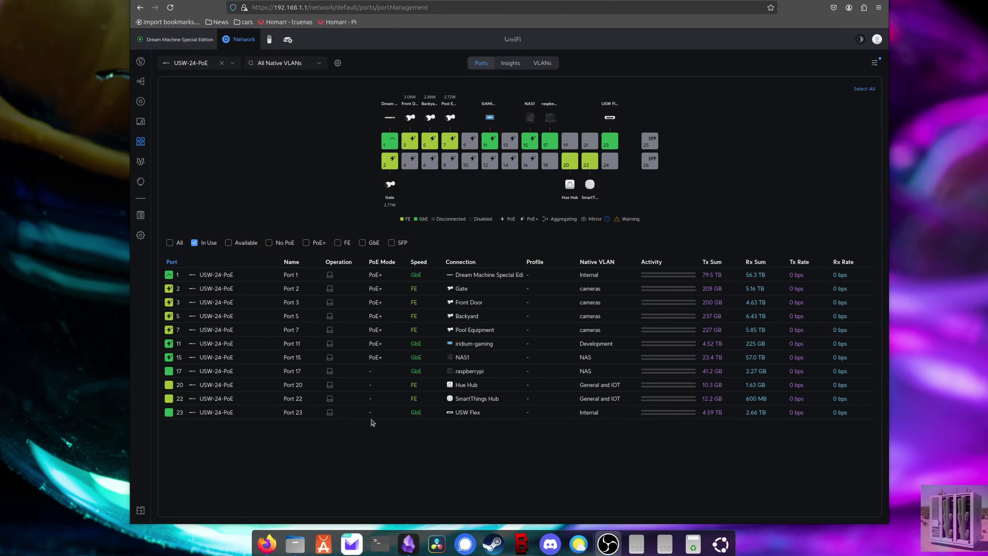
Review the configured VPN client connection and open the list of policy-based routes
left_click(141, 235)
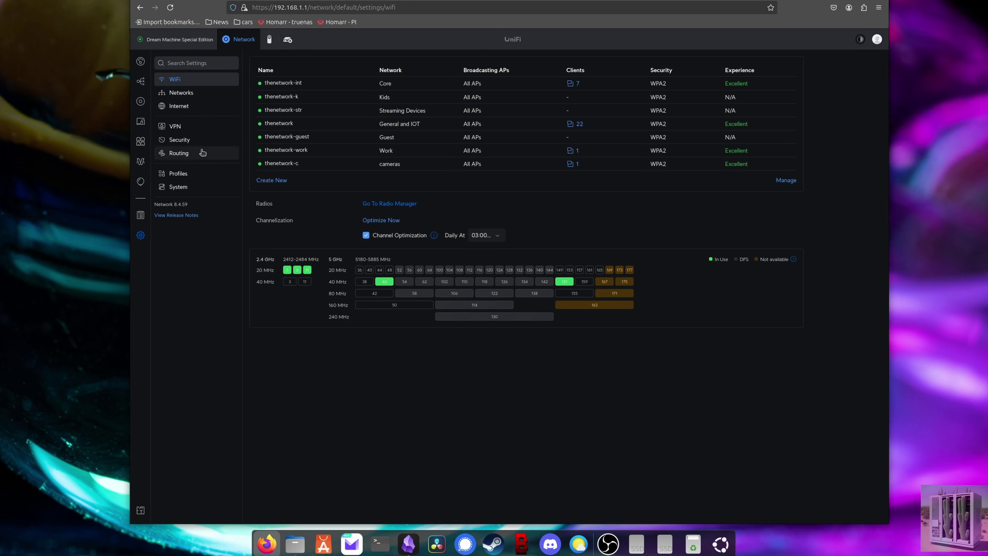
left_click(176, 130)
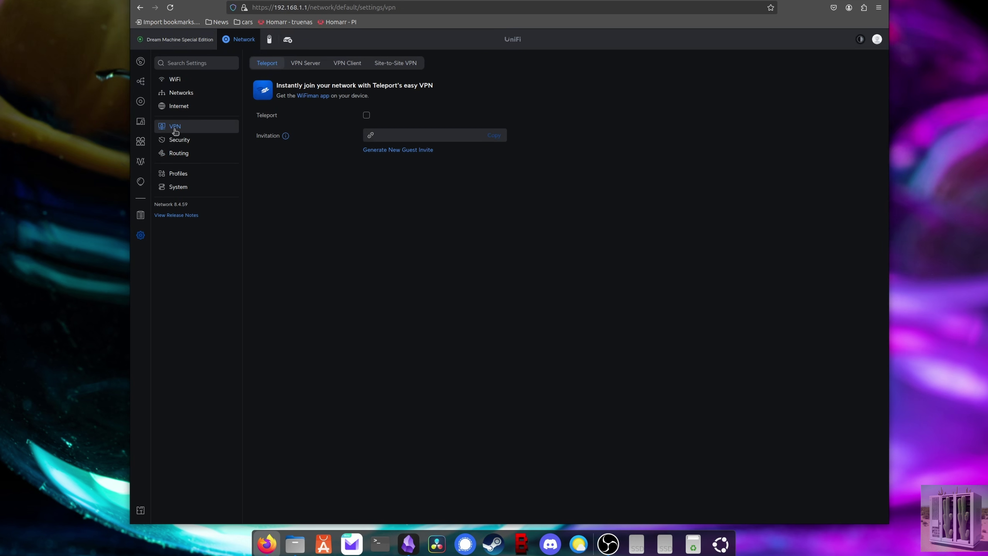
left_click(346, 65)
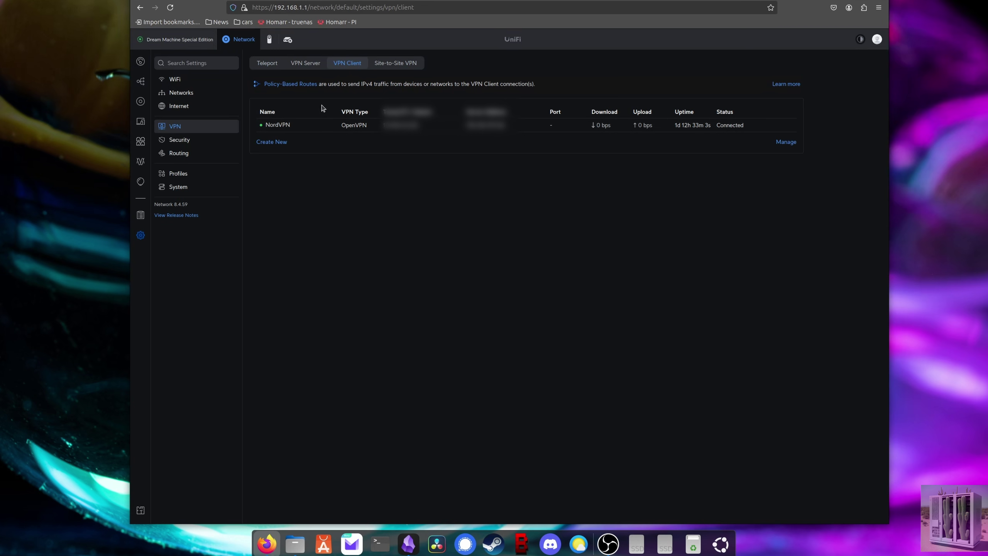
left_click(189, 157)
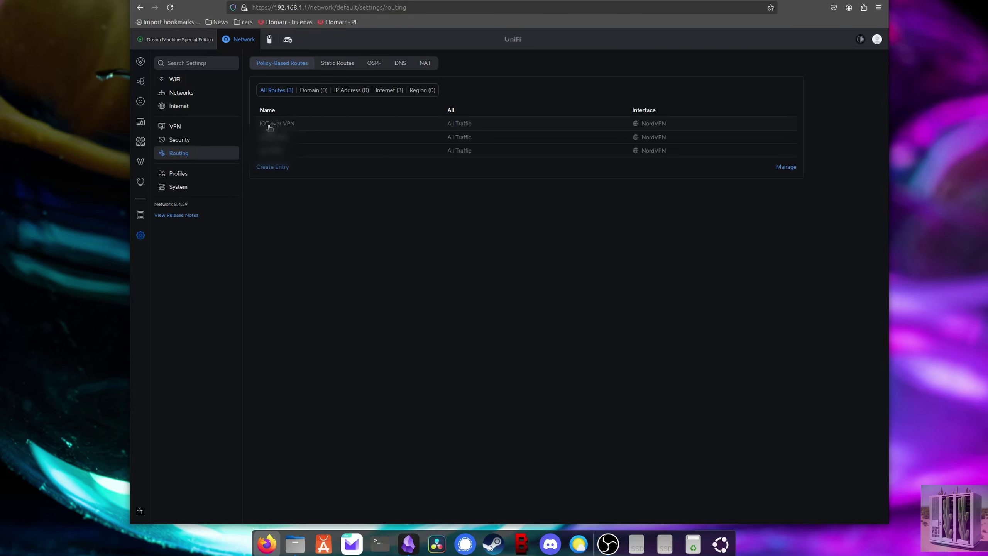
Review the general security settings, including country restrictions and ad blocking, and the intrusion prevention options such as Dark Web Blocker
left_click(298, 128)
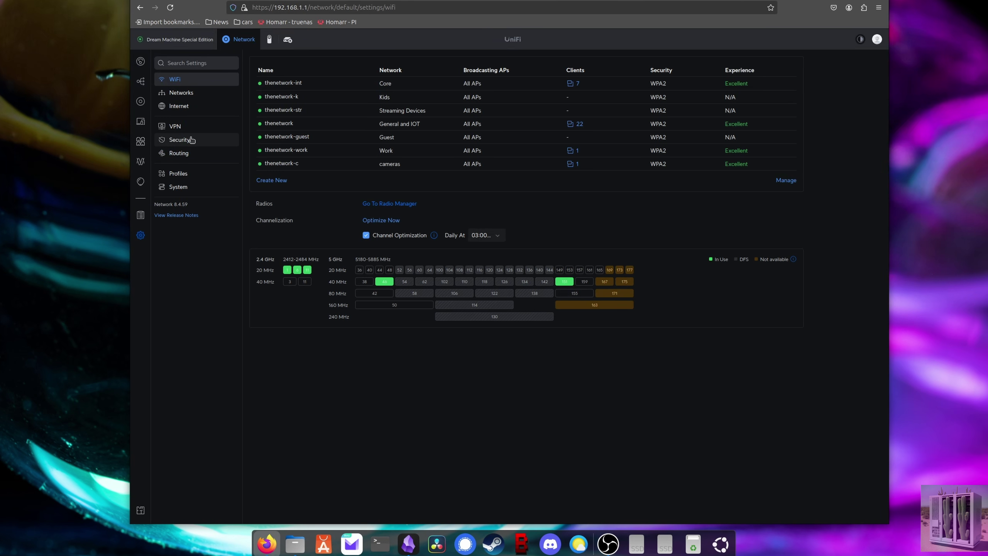
left_click(191, 139)
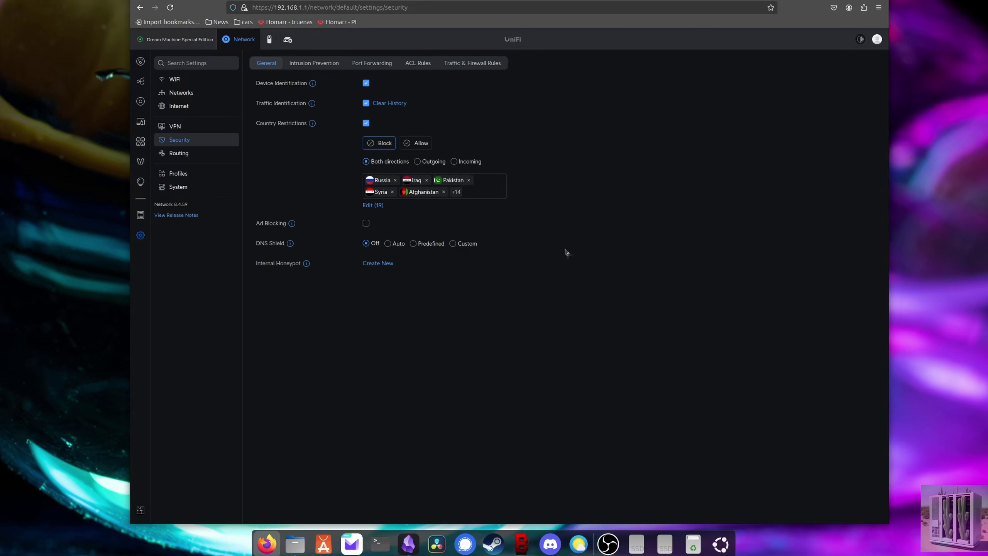
mouse_move(294, 226)
left_click(321, 65)
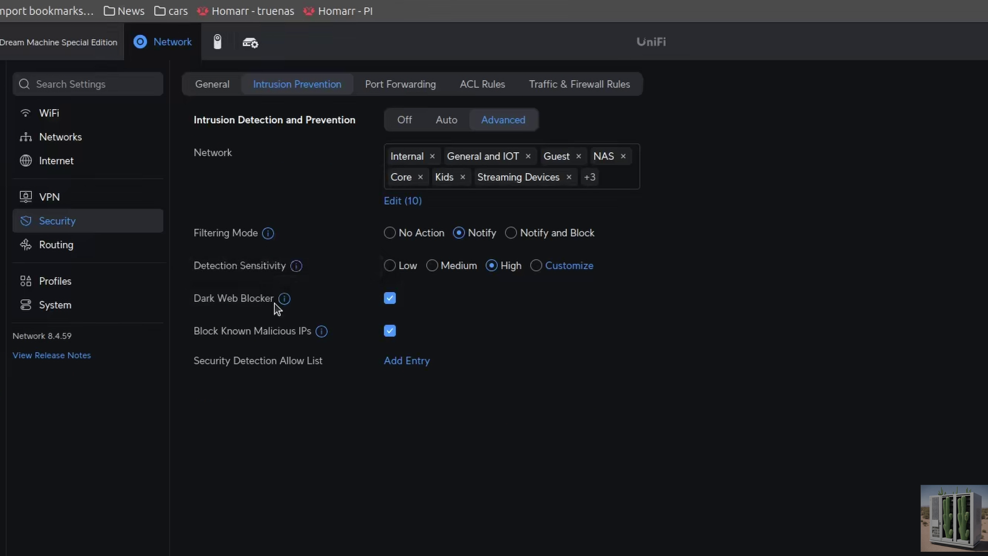
mouse_move(280, 304)
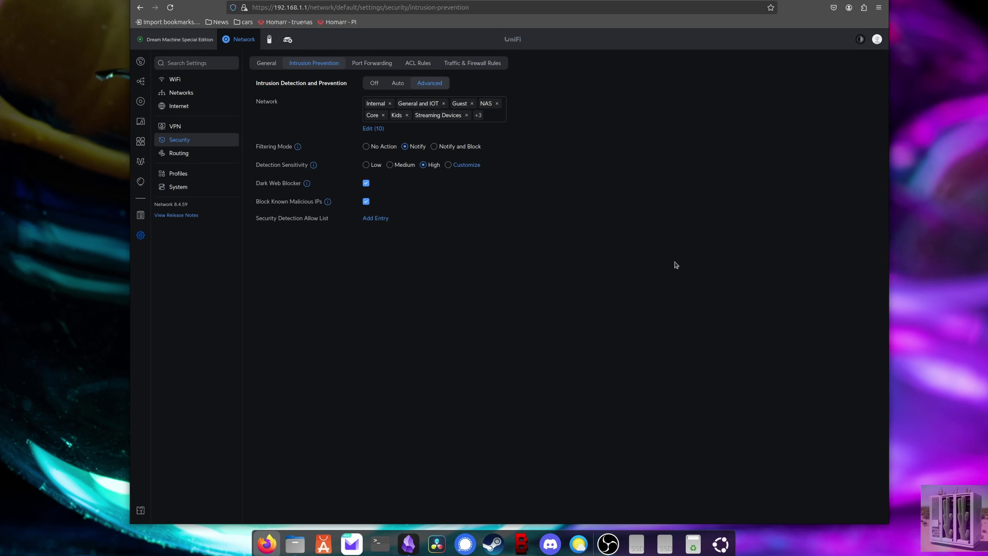
Open the "Block kids games" rule from the traffic and firewall rules to review its source, blocked apps and schedule
left_click(140, 235)
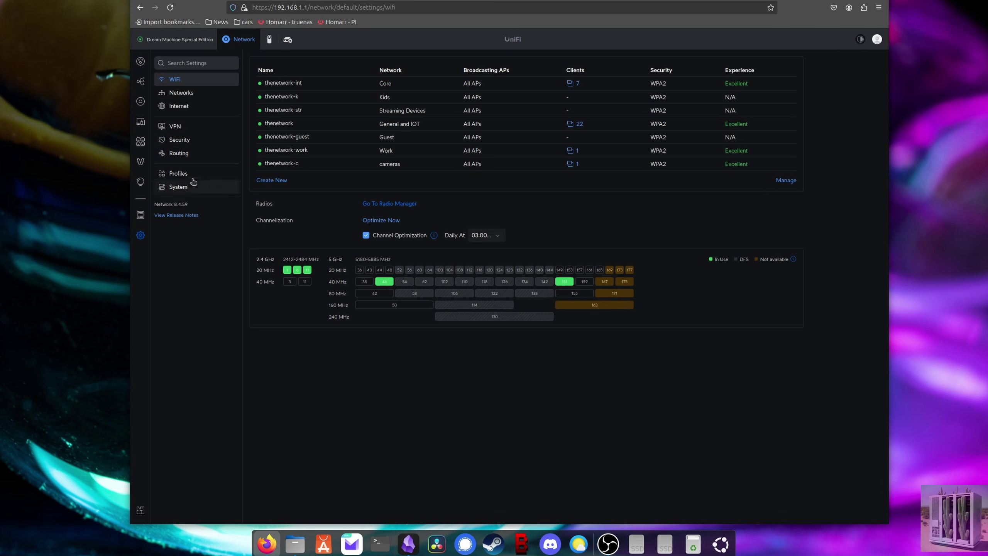
left_click(180, 141)
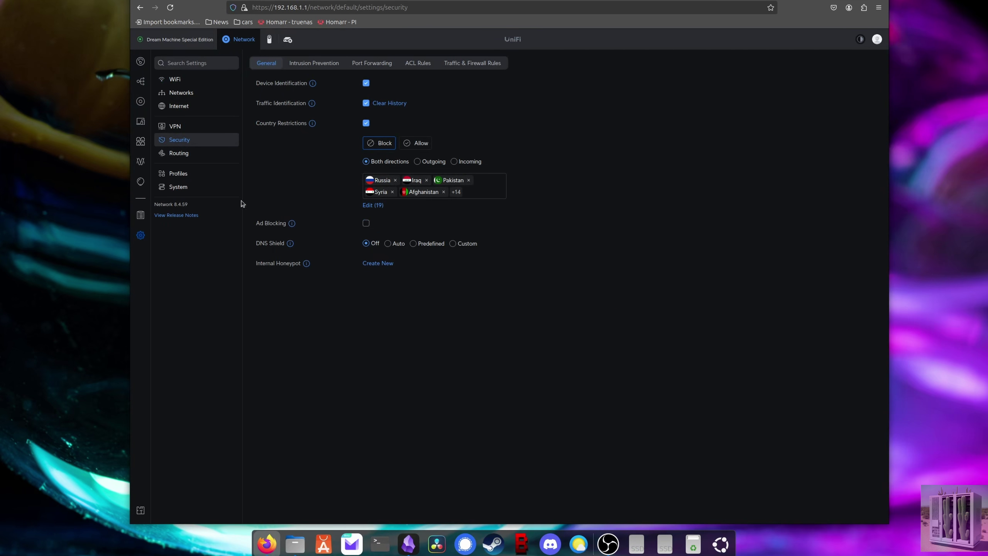
left_click(186, 154)
left_click(187, 141)
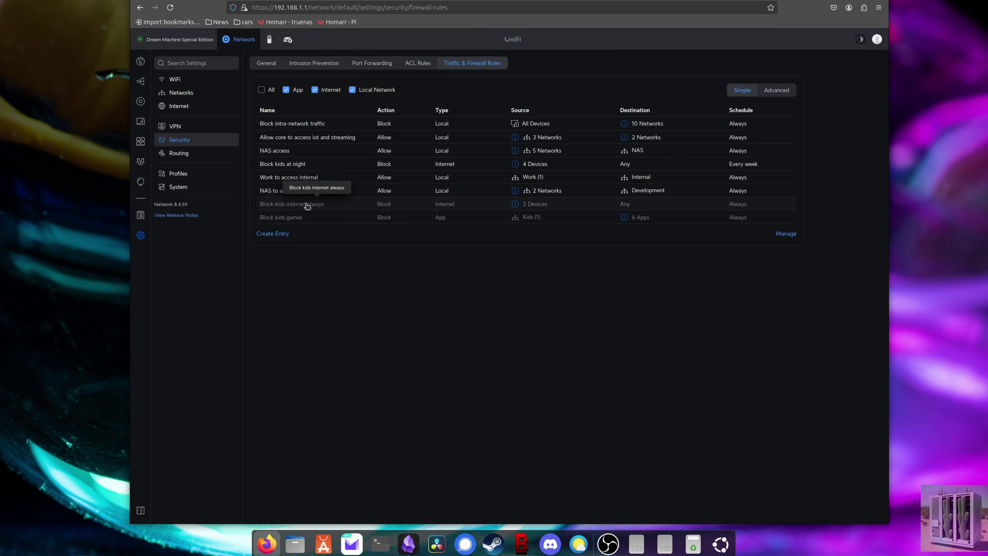
left_click(303, 217)
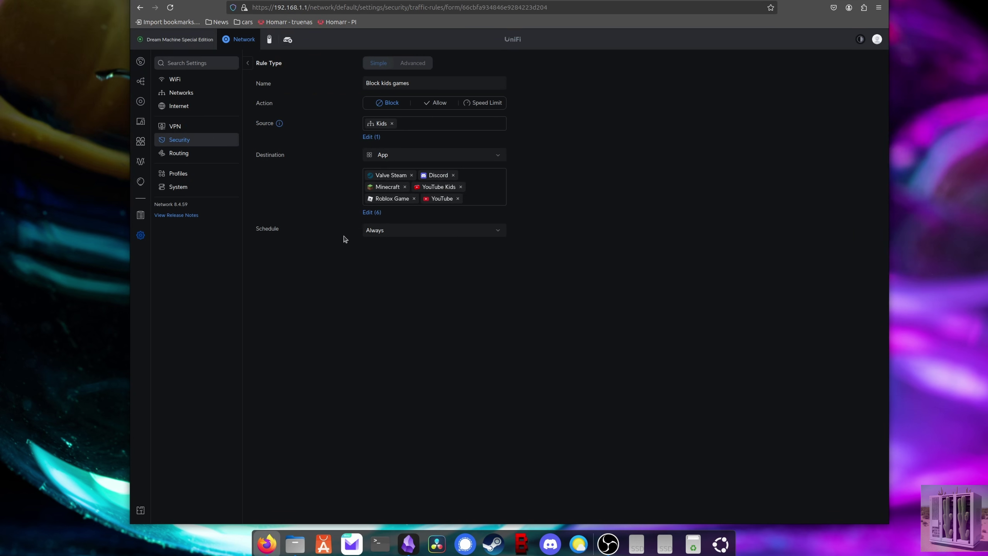